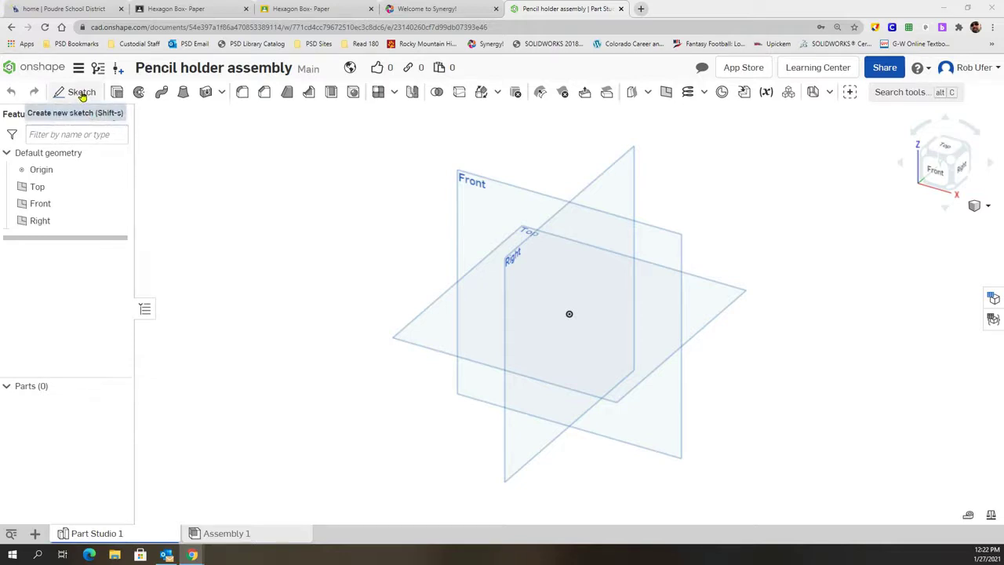
Step: Start a new sketch on the Top plane and view it face-on
{"action": "left_click", "coordinate": [81, 93]}
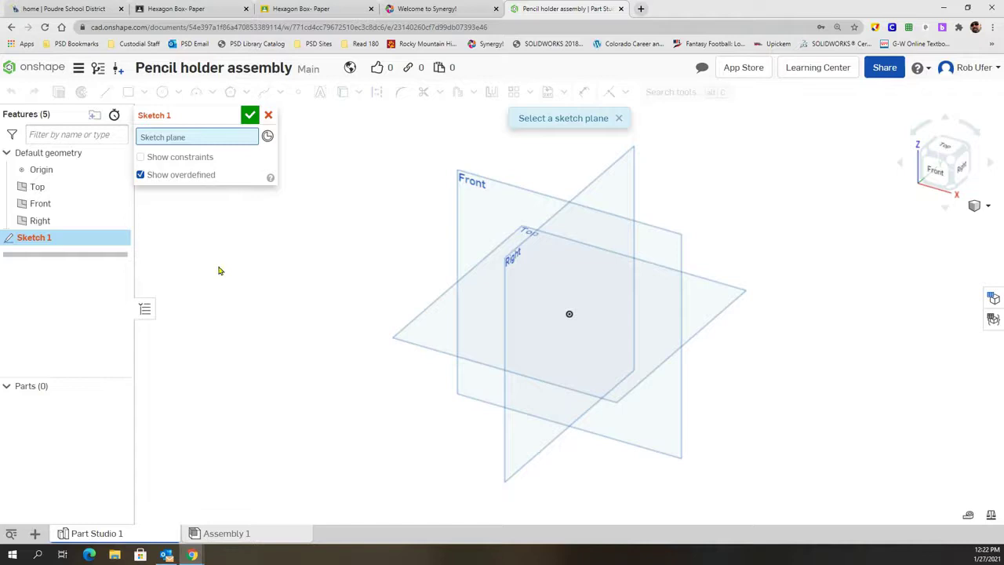
{"action": "left_click", "coordinate": [439, 327]}
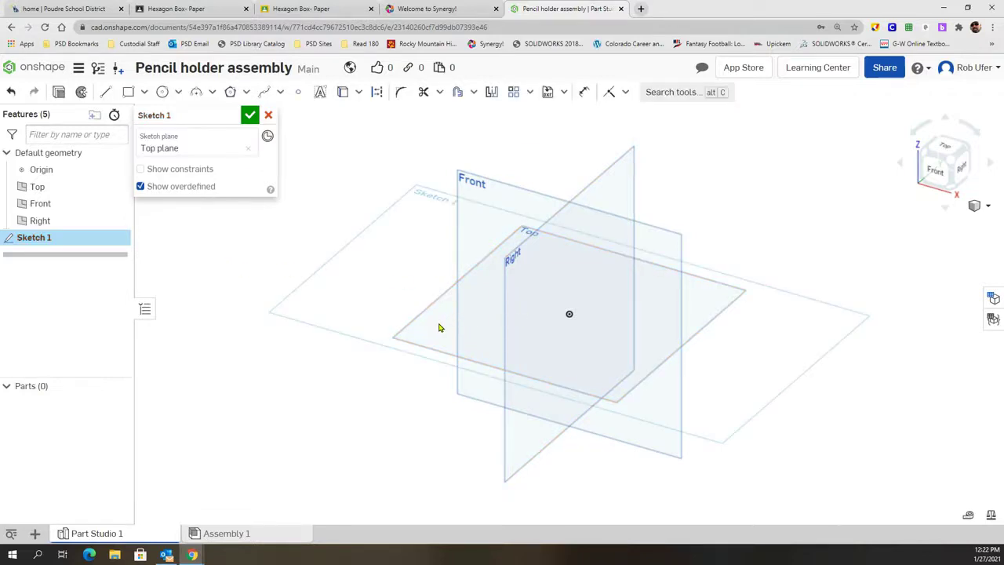
{"action": "left_click", "coordinate": [947, 147]}
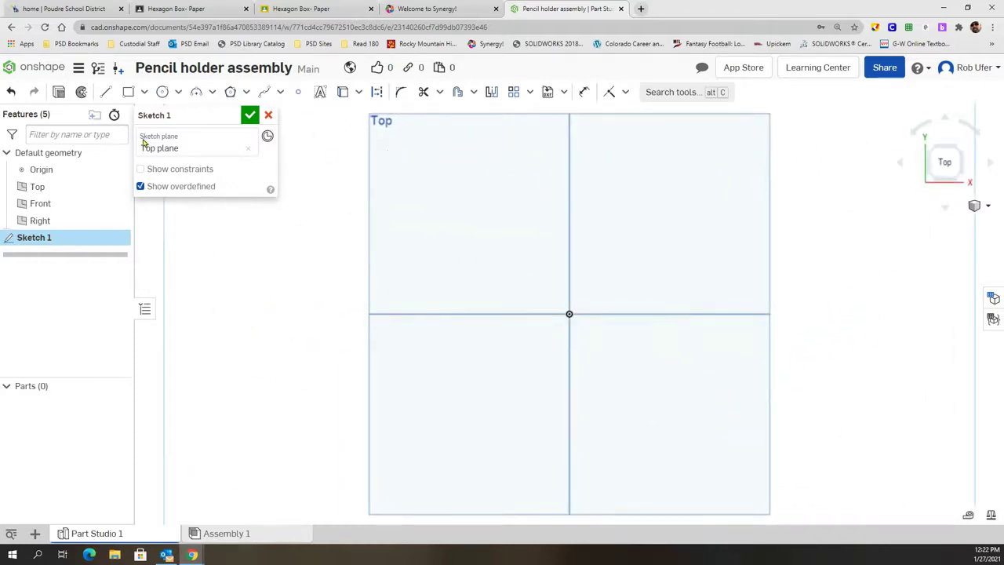
{"action": "scroll", "coordinate": [415, 208], "scroll_direction": "down", "scroll_amount": 2}
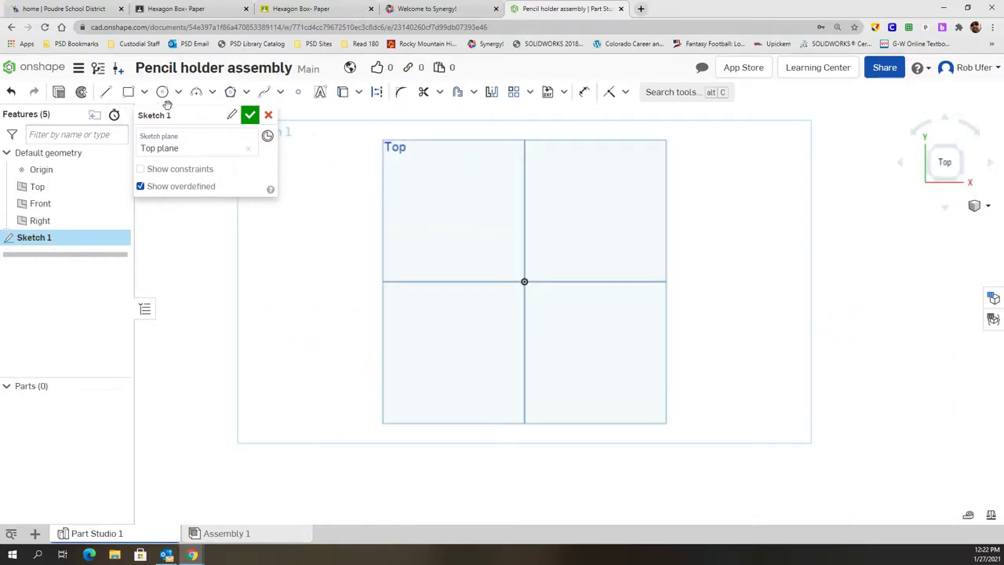
Step: Draw a tall construction-line rectangle about 1.6 in wide and 6.16 in high, to the left of the origin
{"action": "left_click", "coordinate": [107, 94]}
{"action": "left_click", "coordinate": [378, 95]}
{"action": "scroll", "coordinate": [422, 163], "scroll_direction": "down", "scroll_amount": 2}
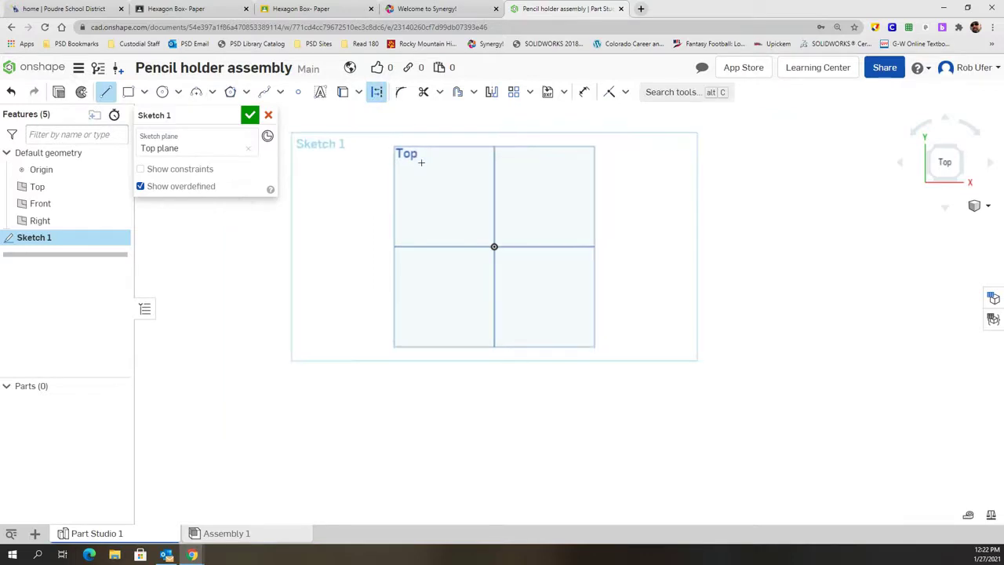
{"action": "left_click", "coordinate": [420, 119]}
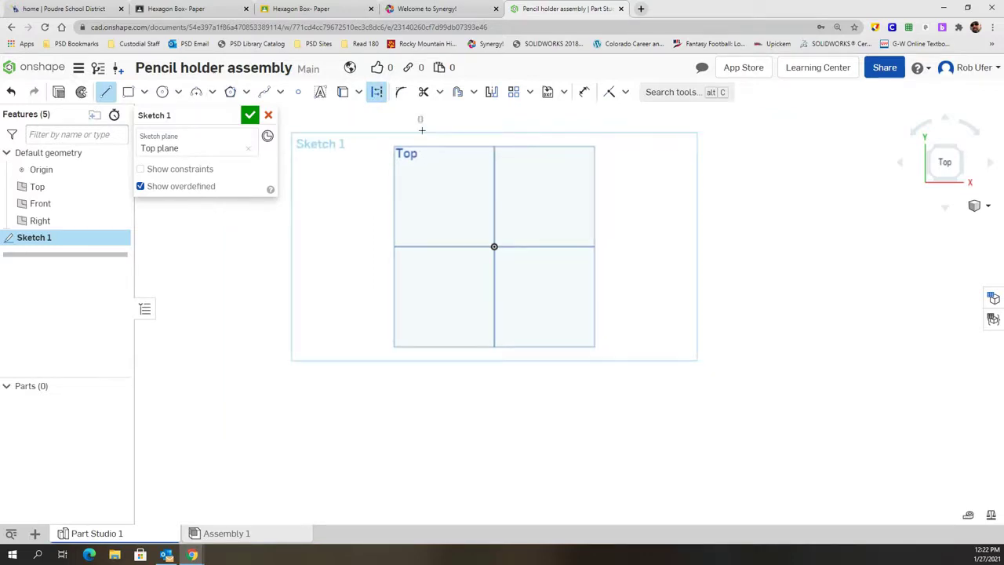
{"action": "left_click", "coordinate": [420, 325]}
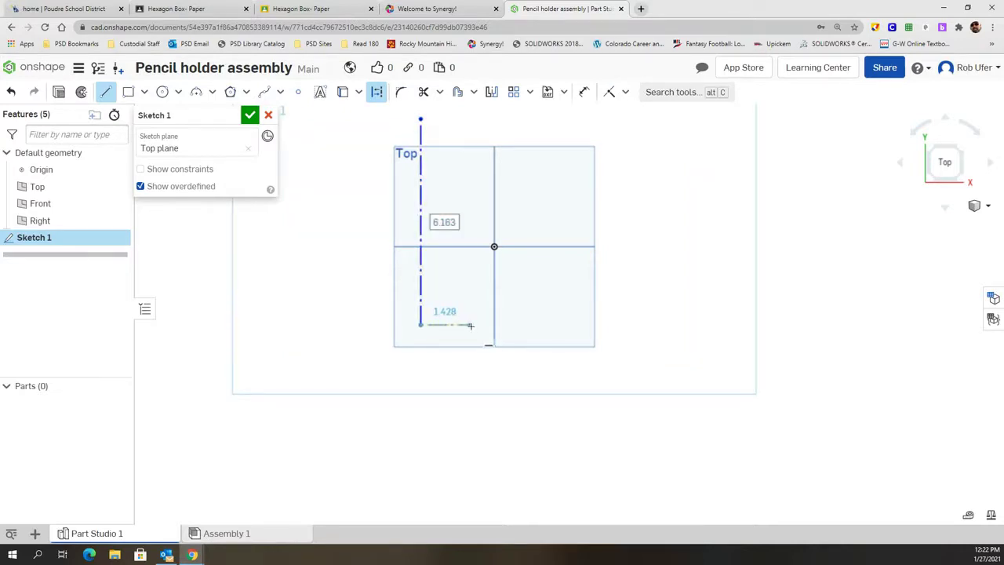
{"action": "left_click", "coordinate": [476, 324]}
{"action": "scroll", "coordinate": [473, 123], "scroll_direction": "up", "scroll_amount": 2}
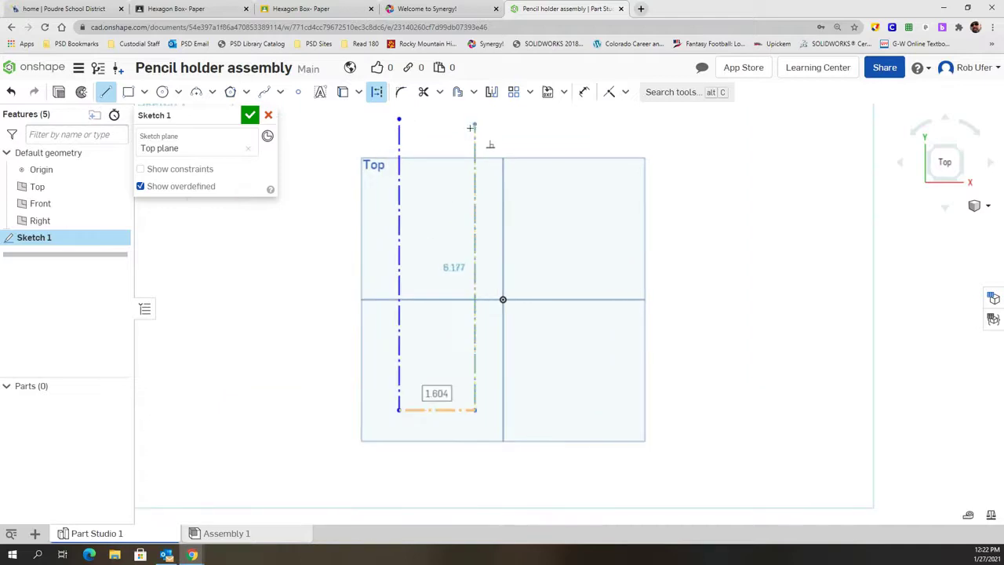
{"action": "scroll", "coordinate": [472, 123], "scroll_direction": "down", "scroll_amount": 3}
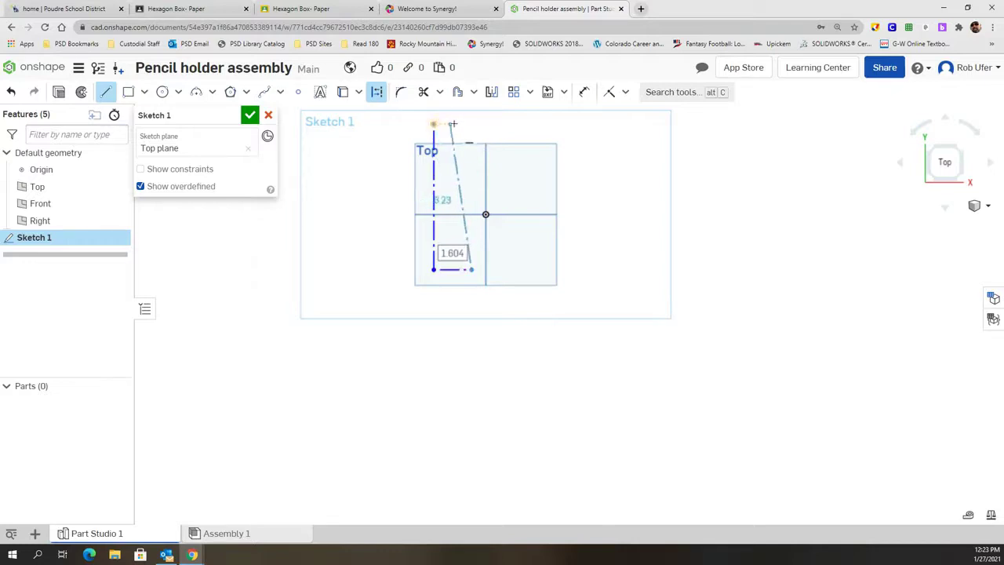
{"action": "left_click", "coordinate": [470, 123]}
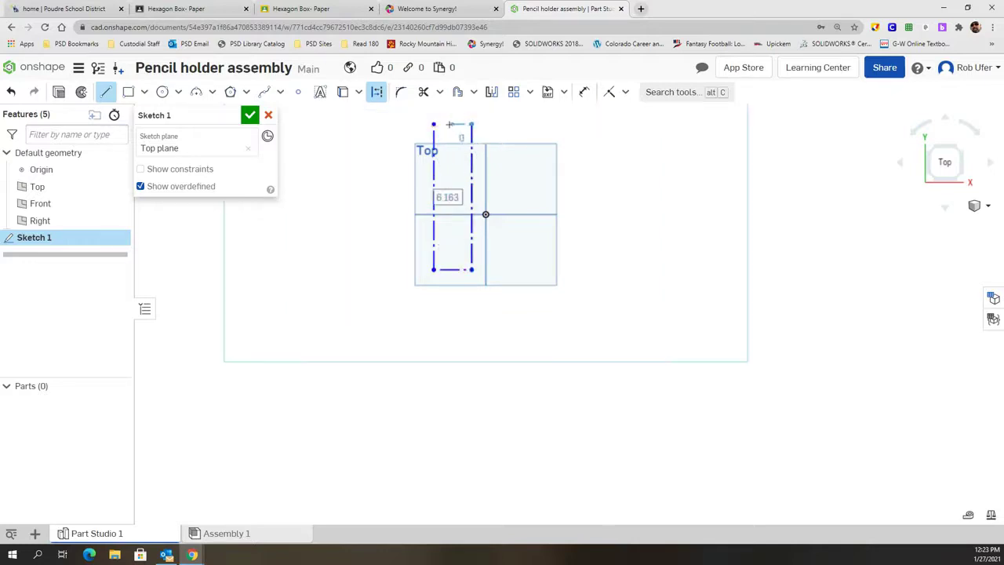
{"action": "left_click", "coordinate": [434, 124]}
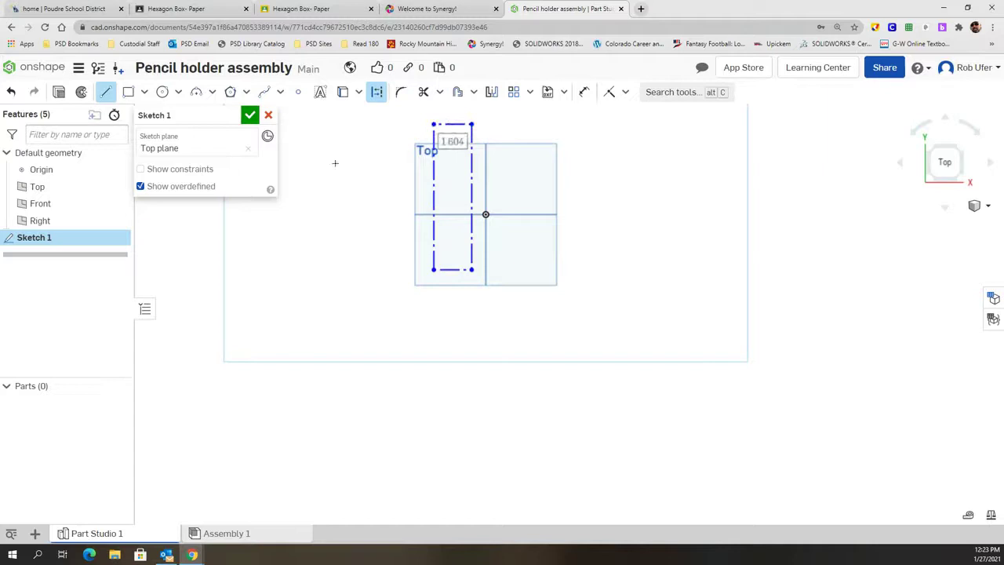
{"action": "scroll", "coordinate": [476, 160], "scroll_direction": "down", "scroll_amount": 2}
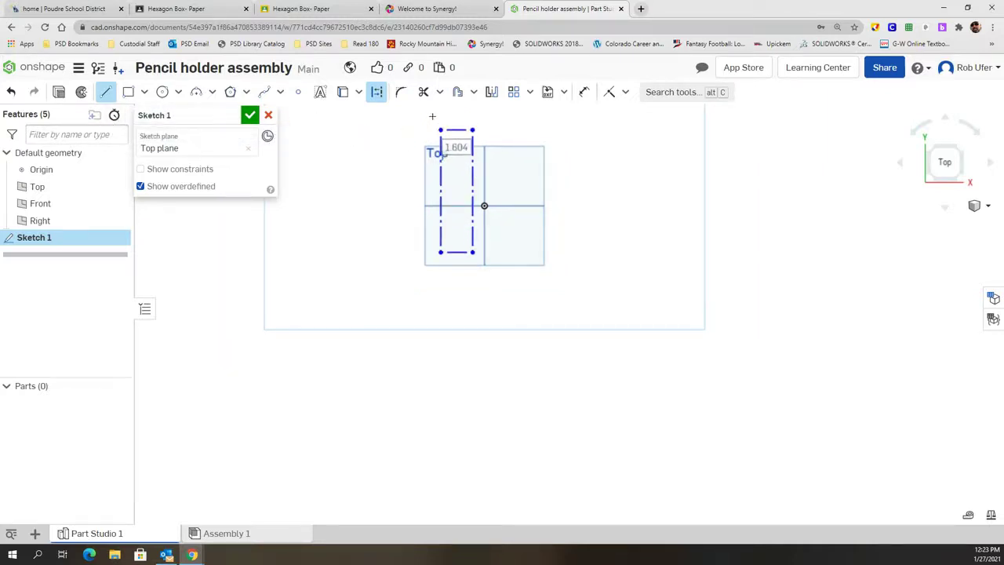
{"action": "left_click", "coordinate": [377, 93]}
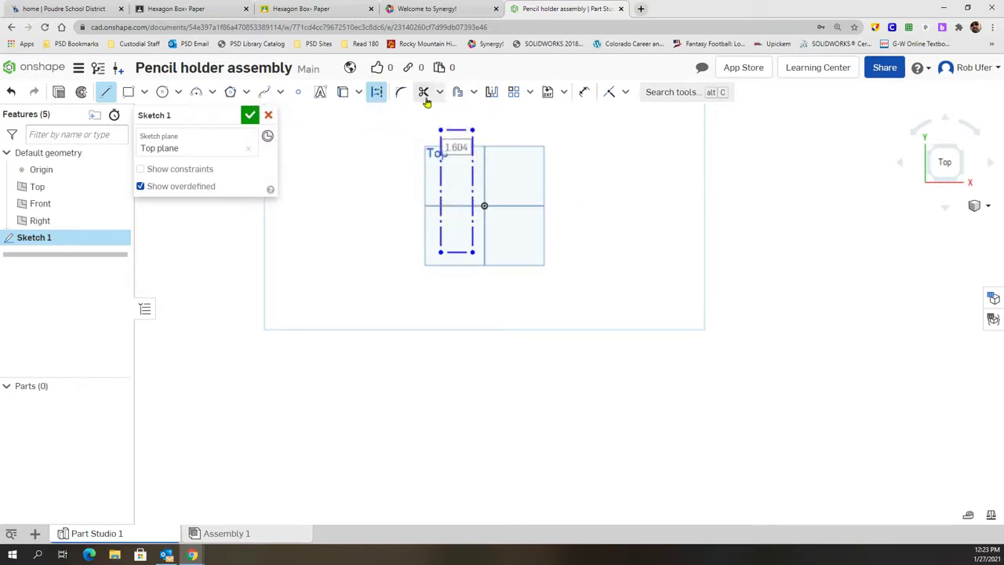
Step: Dimension the construction rectangle to 10 in high and 2 in wide
{"action": "left_click", "coordinate": [583, 91]}
{"action": "left_click", "coordinate": [440, 182]}
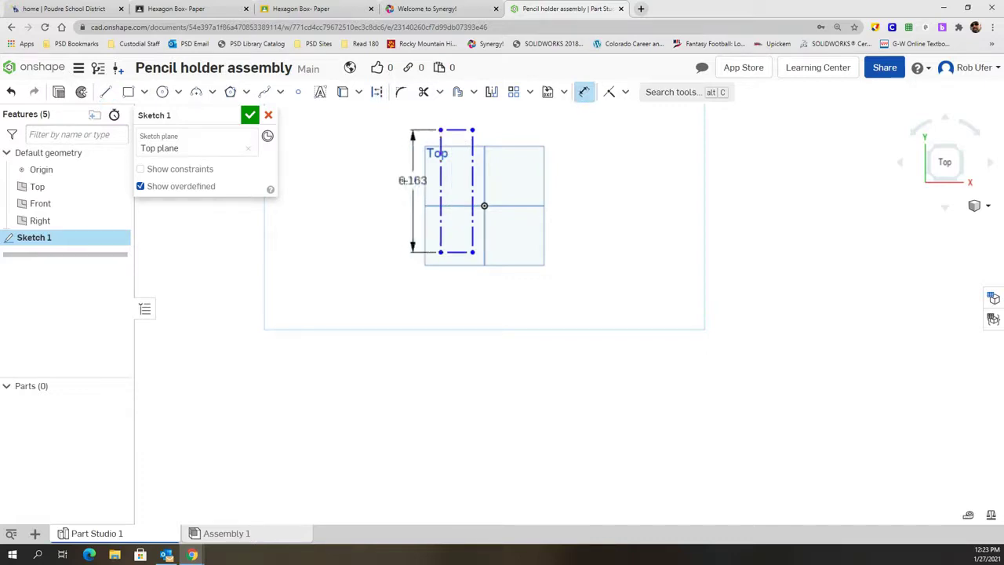
{"action": "left_click", "coordinate": [388, 185]}
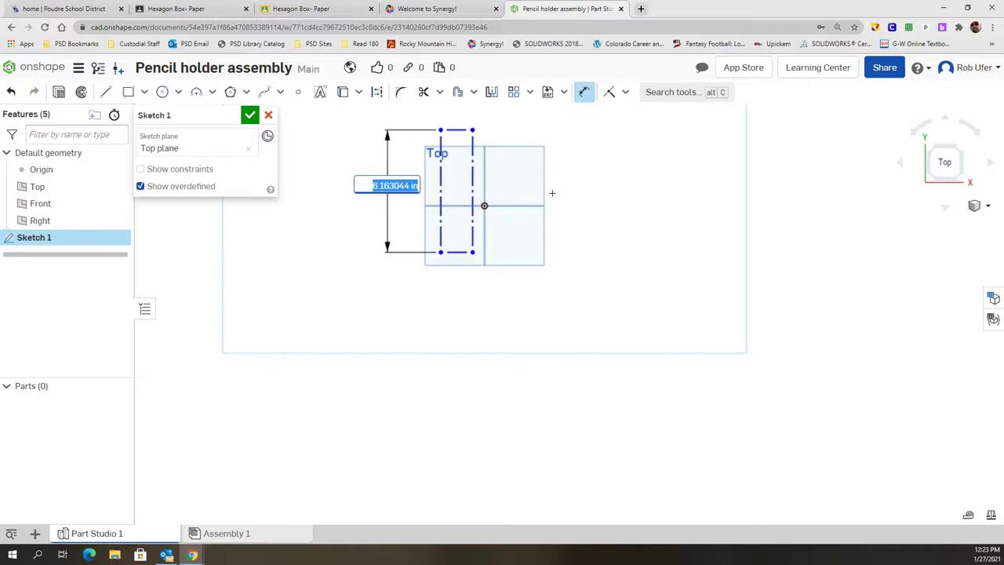
{"action": "type", "text": "10"}
{"action": "key", "text": "Return"}
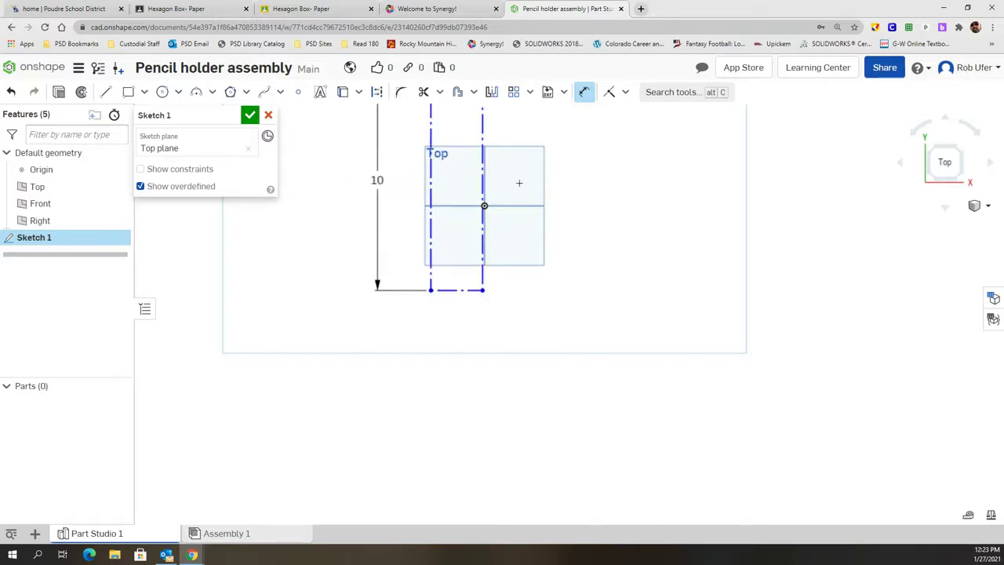
{"action": "middle_click_drag", "start_coordinate": [520, 174], "coordinate": [515, 310]}
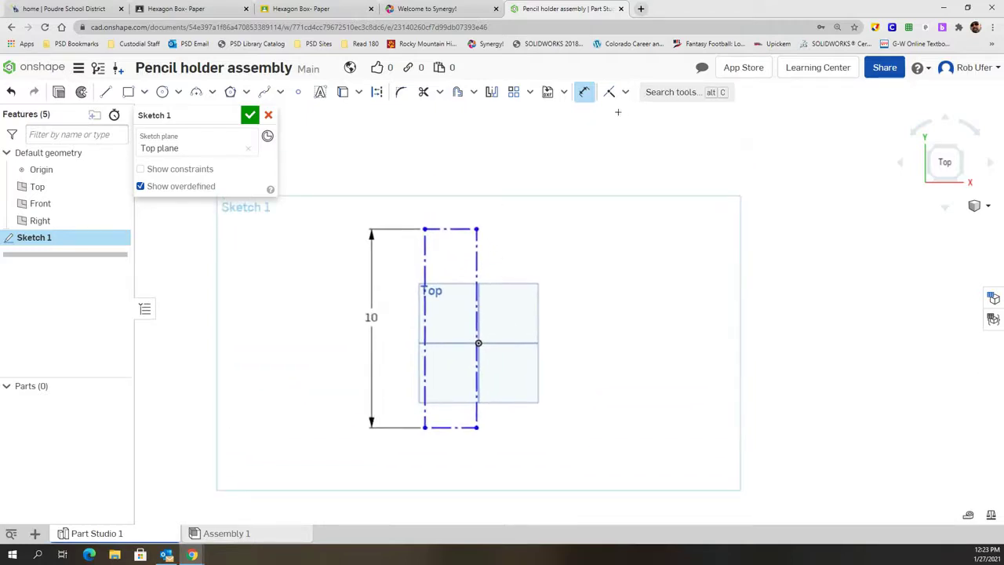
{"action": "left_click", "coordinate": [453, 228]}
{"action": "left_click", "coordinate": [455, 196]}
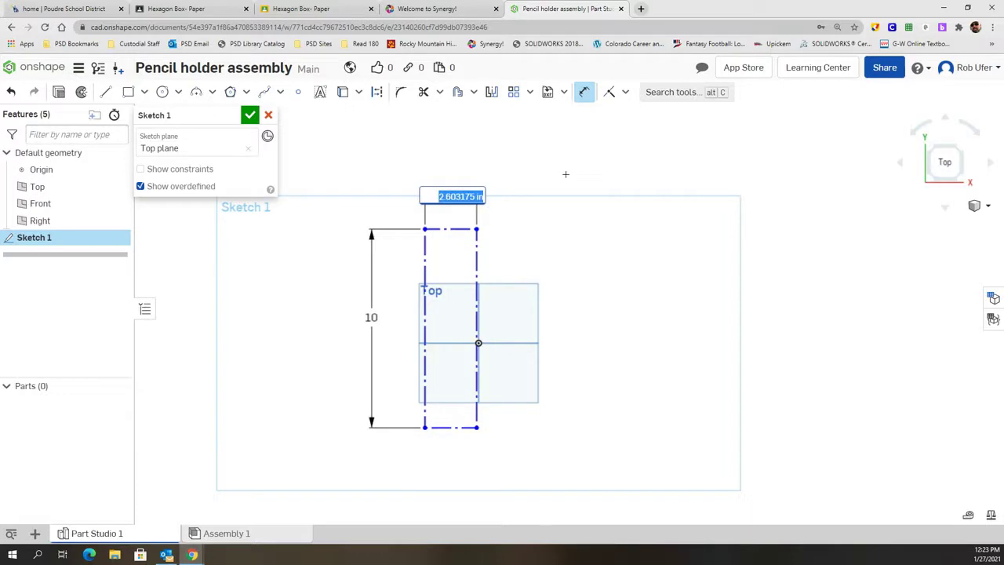
{"action": "type", "text": "2"}
{"action": "key", "text": "Return"}
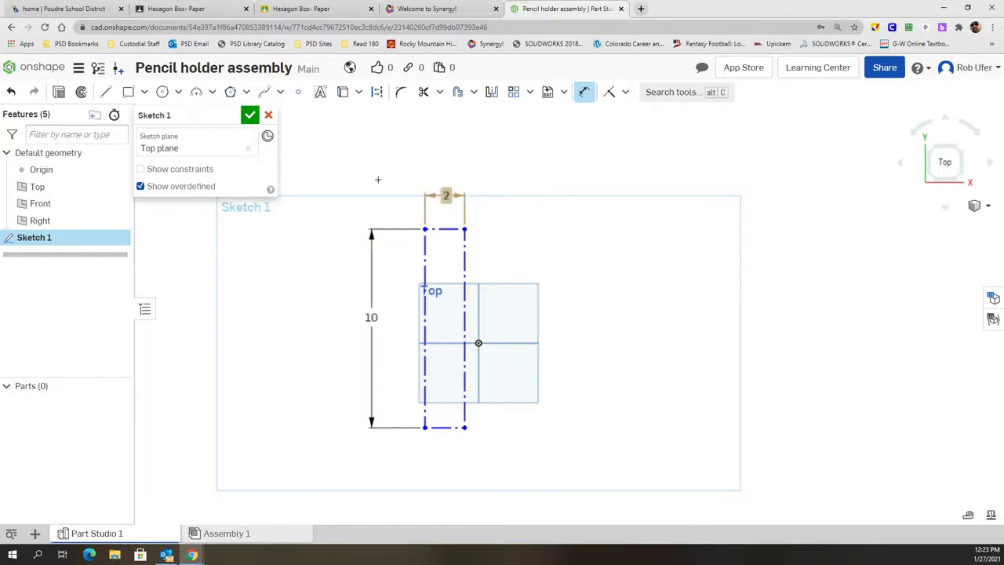
Step: Draw a second construction rectangle about 2.3 in wide and 7.7 in high, right of the first, with their bottom edges level
{"action": "left_click", "coordinate": [128, 91]}
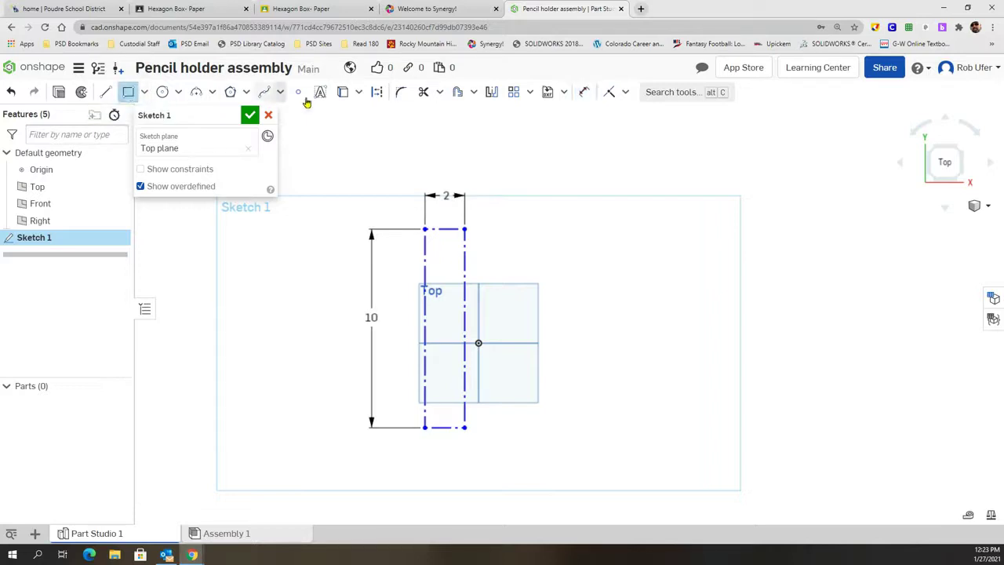
{"action": "left_click", "coordinate": [376, 92]}
{"action": "left_click", "coordinate": [508, 275]}
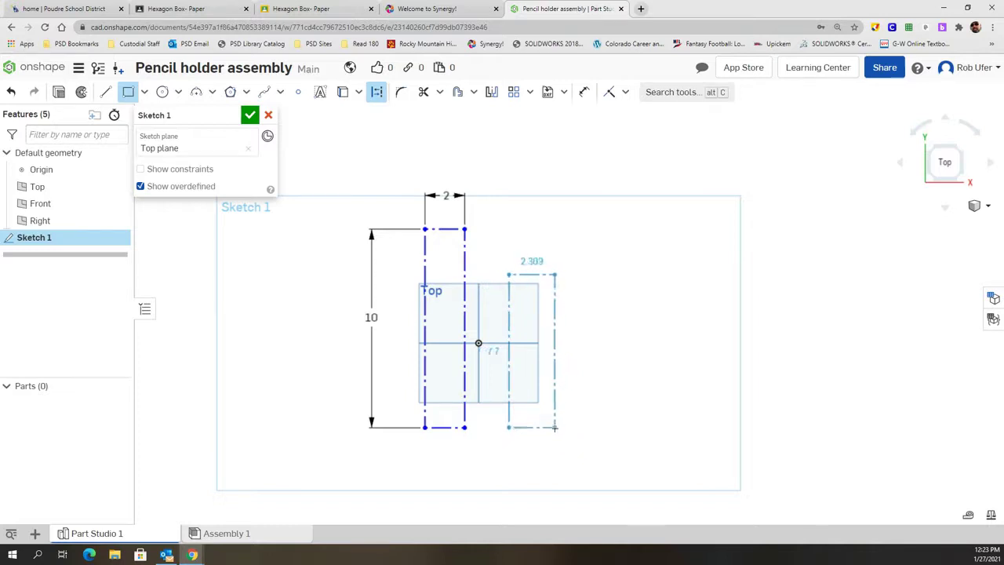
{"action": "left_click", "coordinate": [555, 427]}
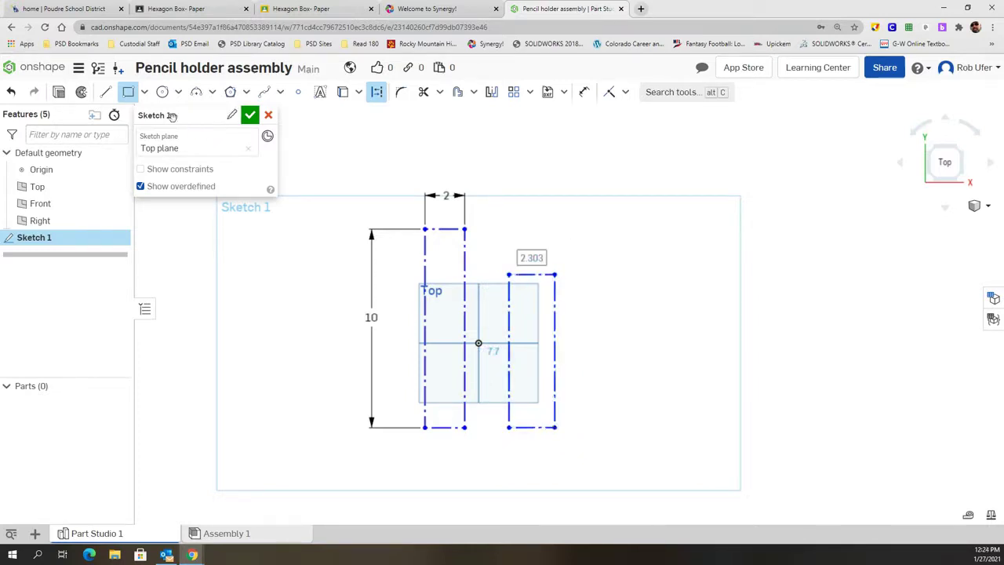
Step: Dimension the second construction rectangle to 6 in high and 2.25 in wide
{"action": "left_click", "coordinate": [584, 92]}
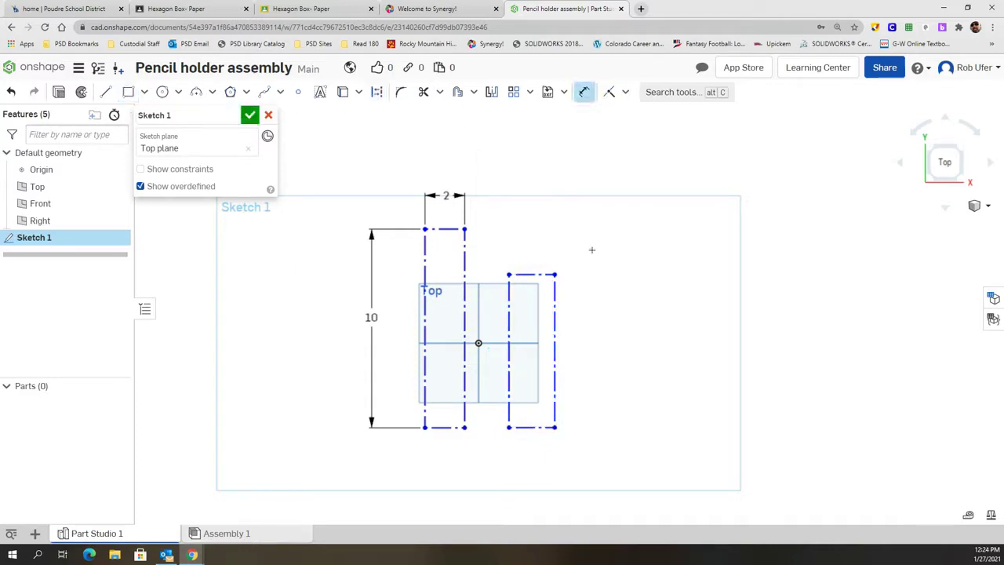
{"action": "left_click", "coordinate": [555, 357]}
{"action": "left_click", "coordinate": [607, 357]}
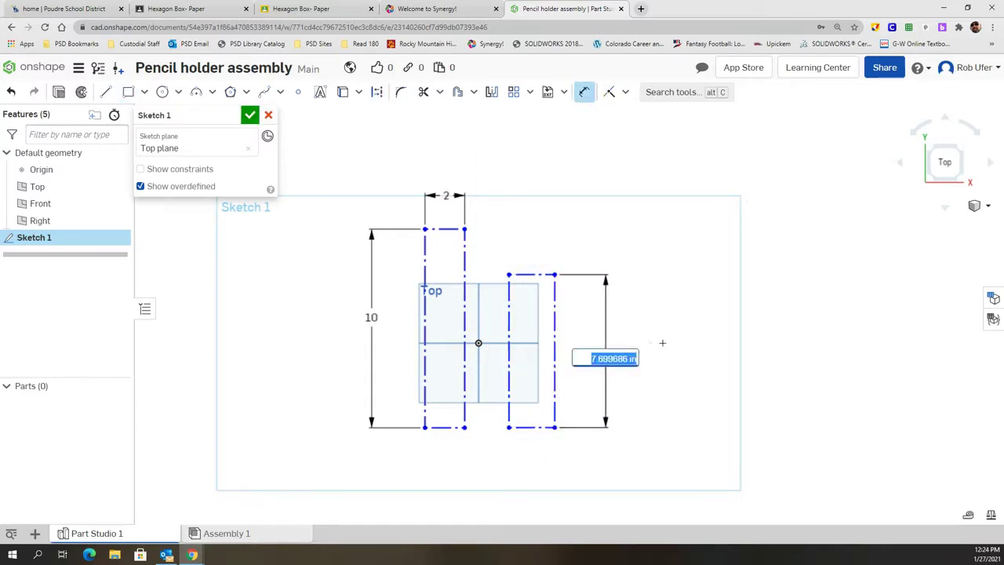
{"action": "type", "text": "6"}
{"action": "key", "text": "Return"}
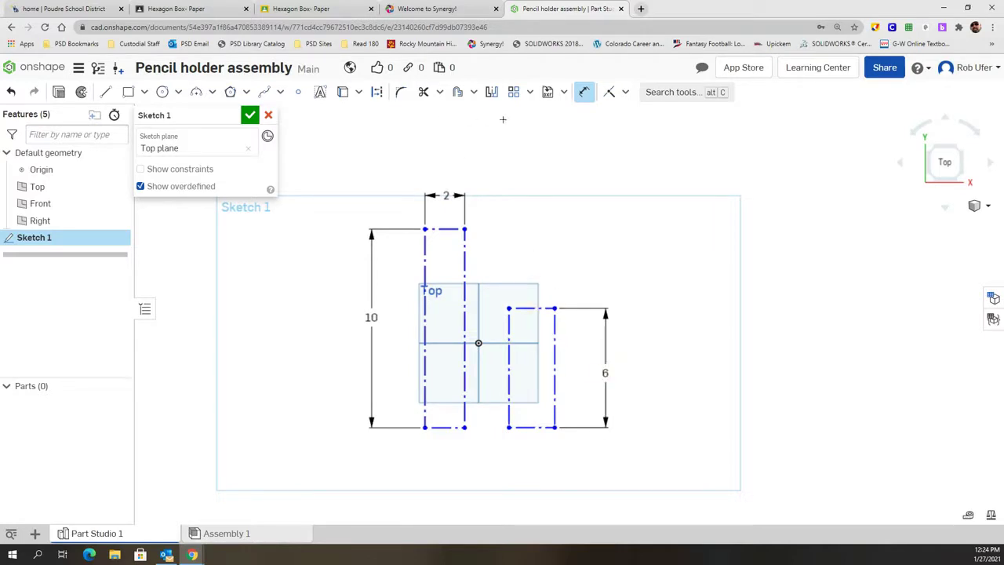
{"action": "left_click", "coordinate": [522, 307]}
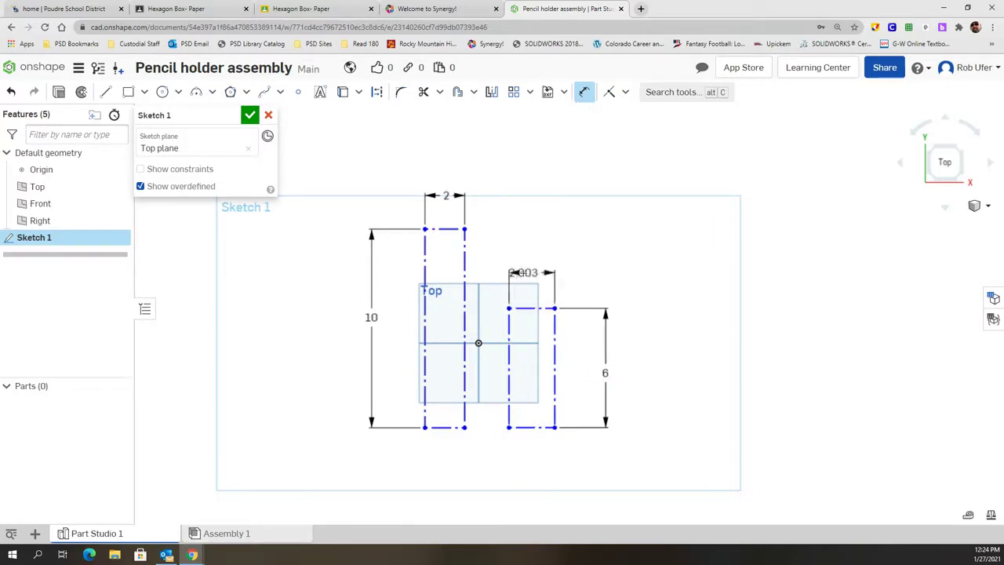
{"action": "left_click", "coordinate": [534, 270]}
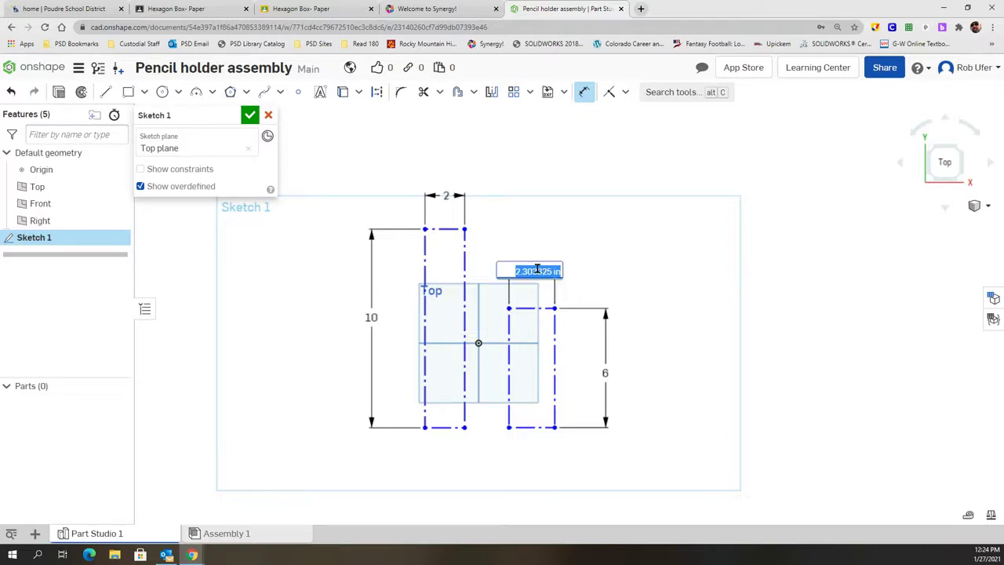
{"action": "type", "text": "2.25"}
{"action": "key", "text": "Return"}
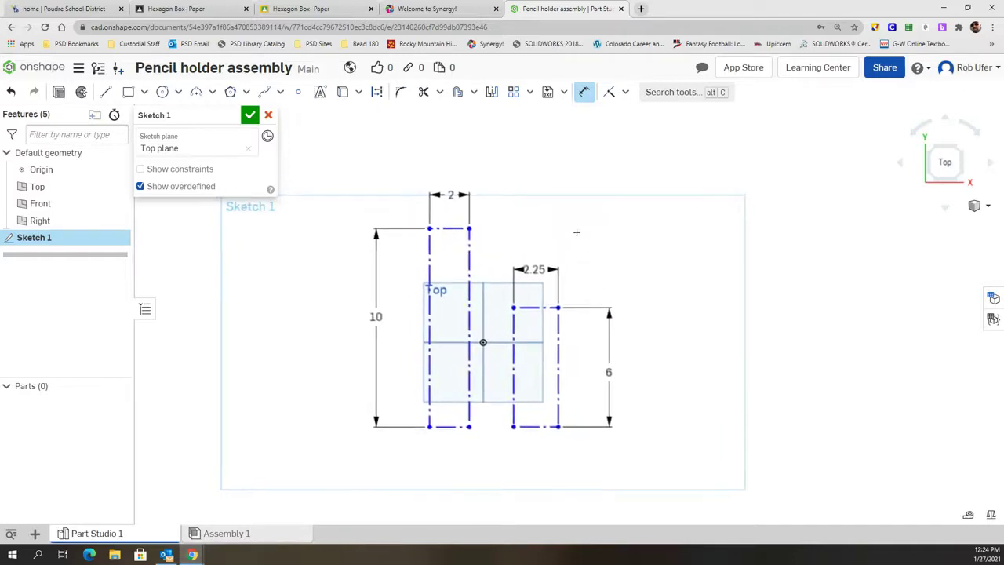
Step: Draw a solid rectangle about 3.49 in high from the lower-left corner of the 10 in construction rectangle, spanning its full 2 in width
{"action": "mouse_move", "coordinate": [592, 234]}
{"action": "right_mouse_down"}
{"action": "mouse_move", "coordinate": [583, 197]}
{"action": "mouse_move", "coordinate": [556, 211]}
{"action": "mouse_move", "coordinate": [595, 205]}
{"action": "mouse_move", "coordinate": [585, 243]}
{"action": "mouse_move", "coordinate": [573, 227]}
{"action": "mouse_move", "coordinate": [581, 244]}
{"action": "mouse_move", "coordinate": [599, 240]}
{"action": "mouse_move", "coordinate": [589, 251]}
{"action": "right_mouse_up"}
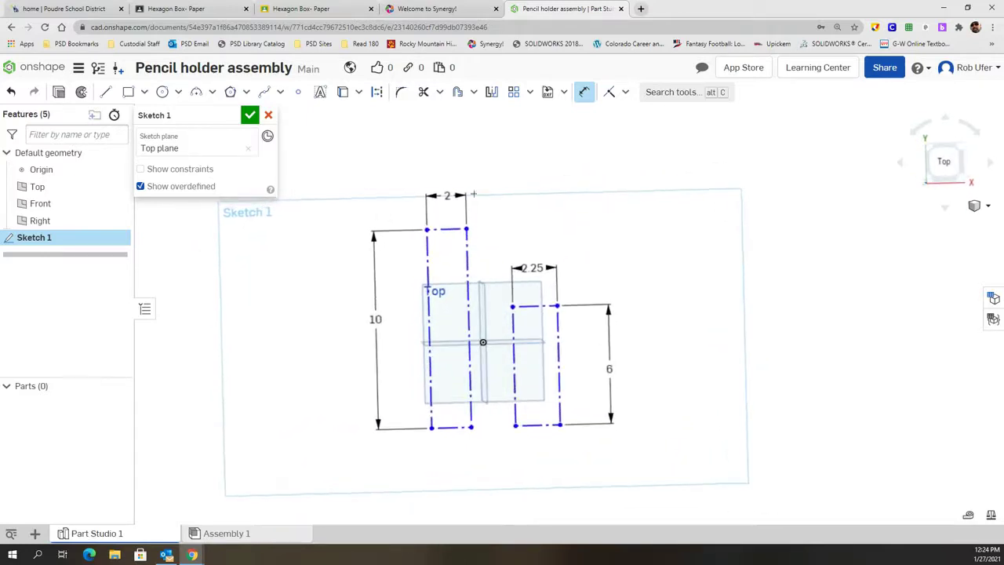
{"action": "key", "text": "n"}
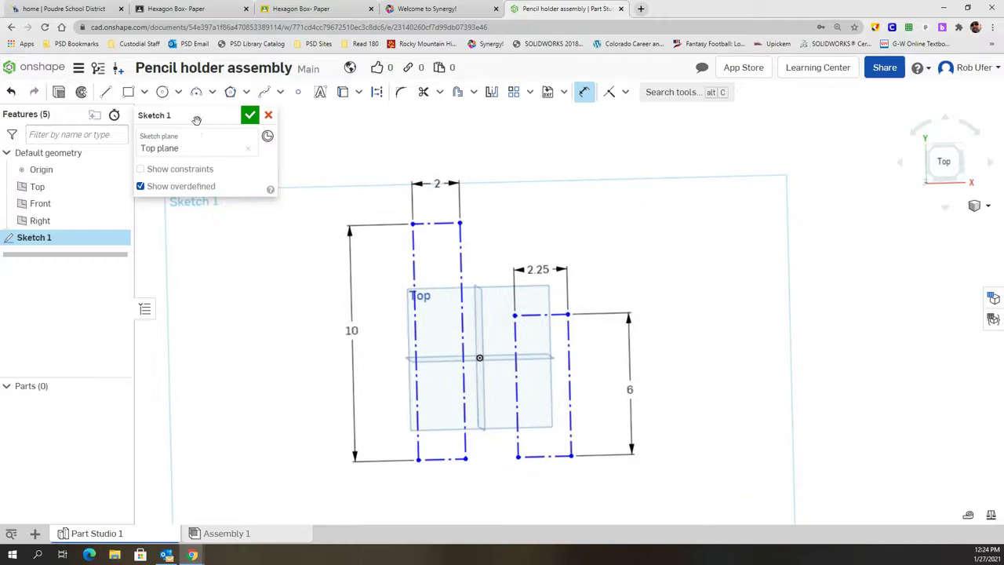
{"action": "left_click", "coordinate": [130, 93]}
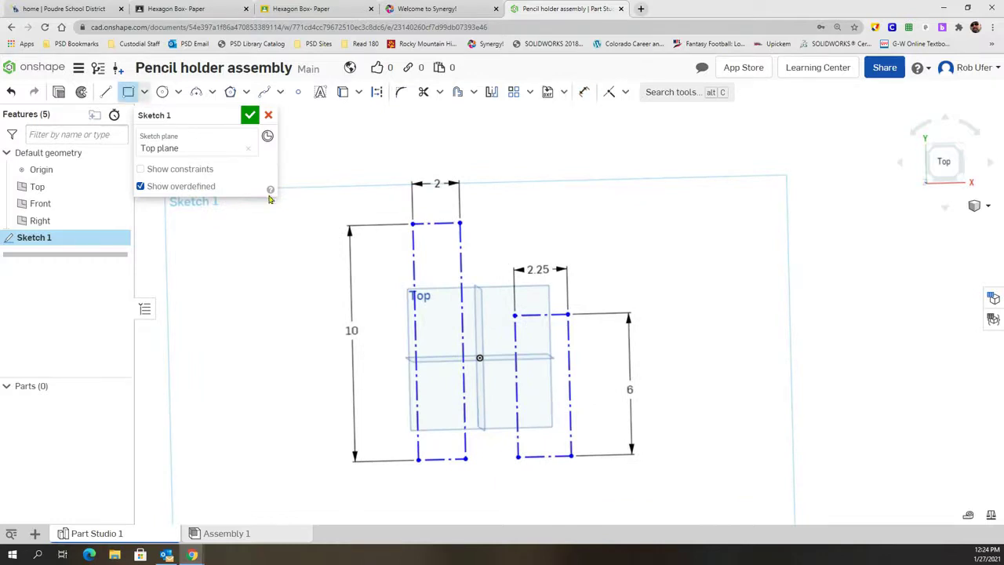
{"action": "left_click", "coordinate": [418, 460]}
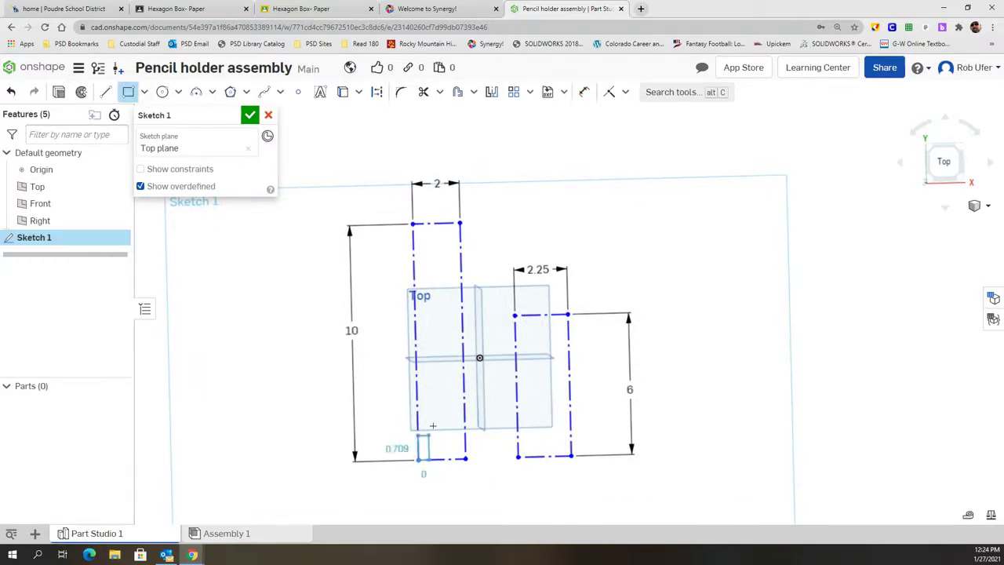
{"action": "left_click", "coordinate": [464, 376]}
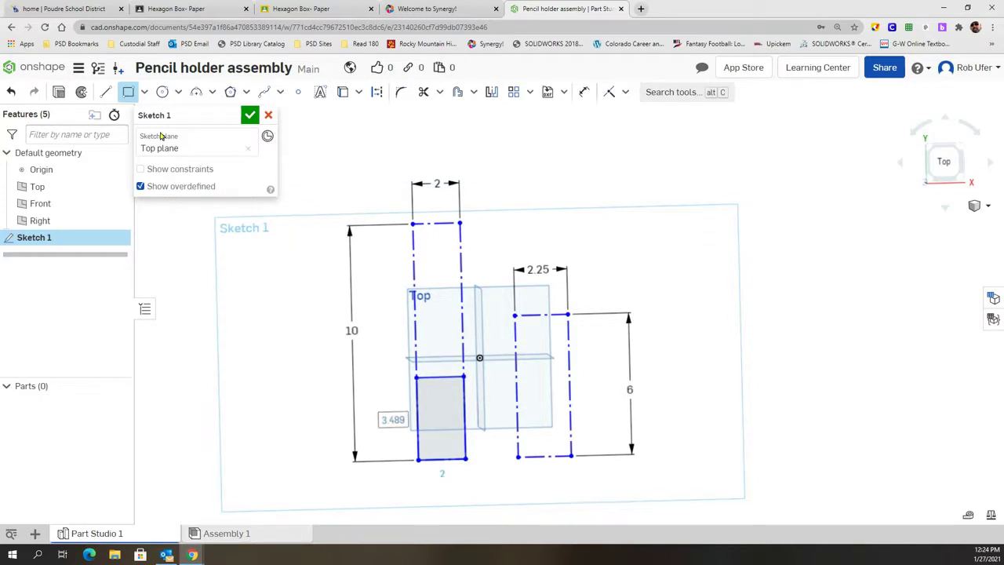
Step: Dimension the height of the solid rectangle at the foot of the 10 in construction rectangle to 3.5 in
{"action": "left_click", "coordinate": [584, 92]}
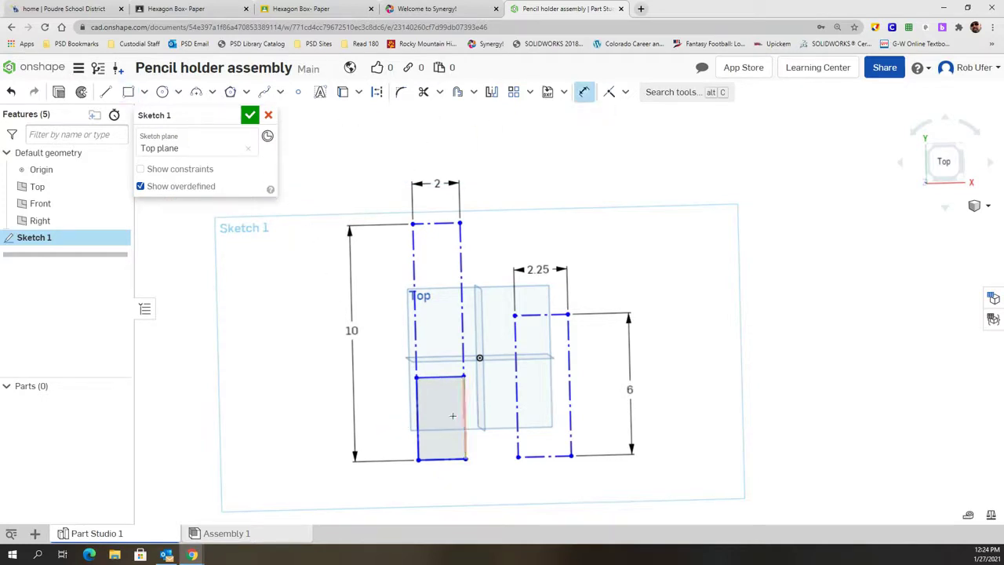
{"action": "left_click", "coordinate": [419, 422]}
{"action": "left_click", "coordinate": [379, 423]}
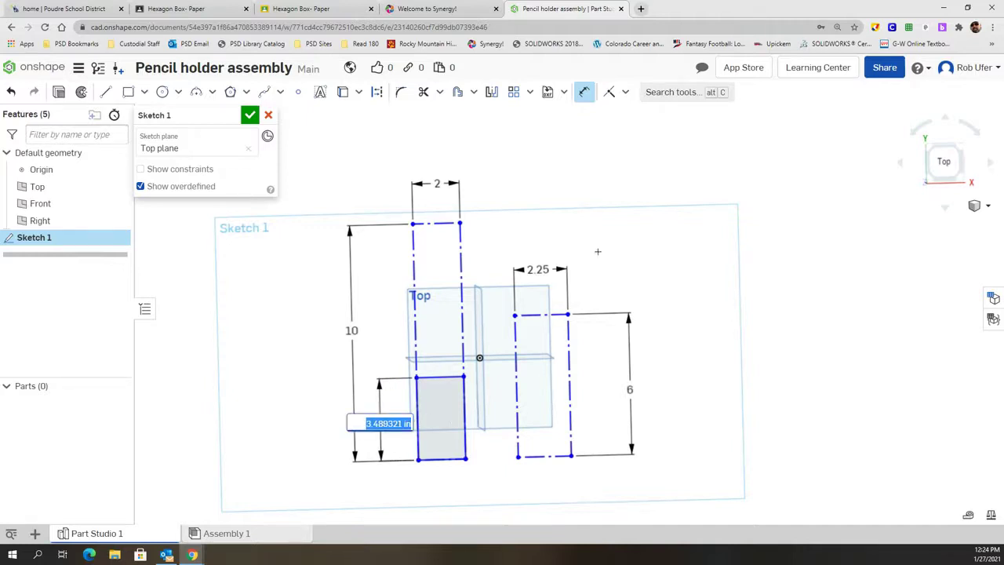
{"action": "type", "text": "3.5"}
{"action": "key", "text": "Return"}
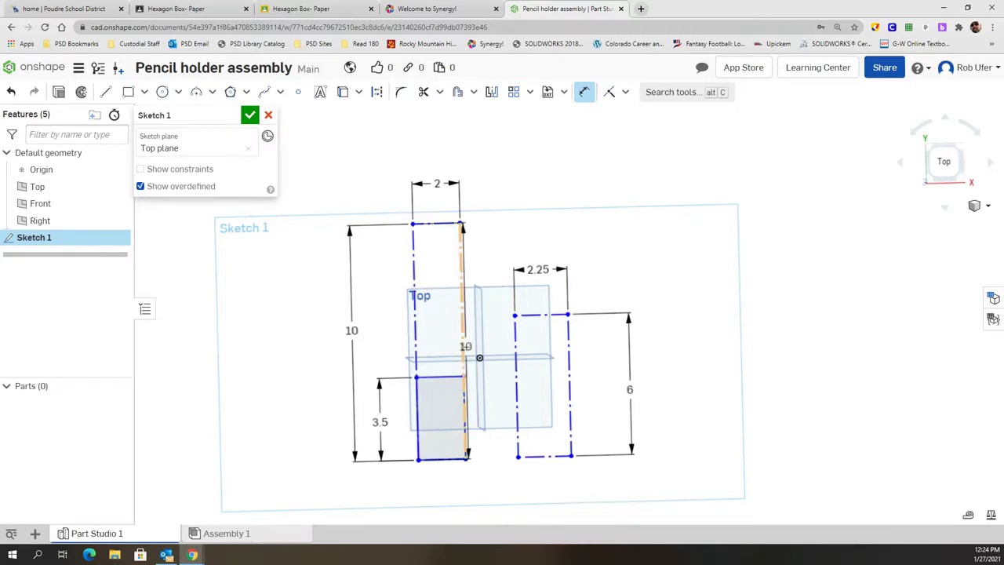
{"action": "left_click", "coordinate": [465, 346]}
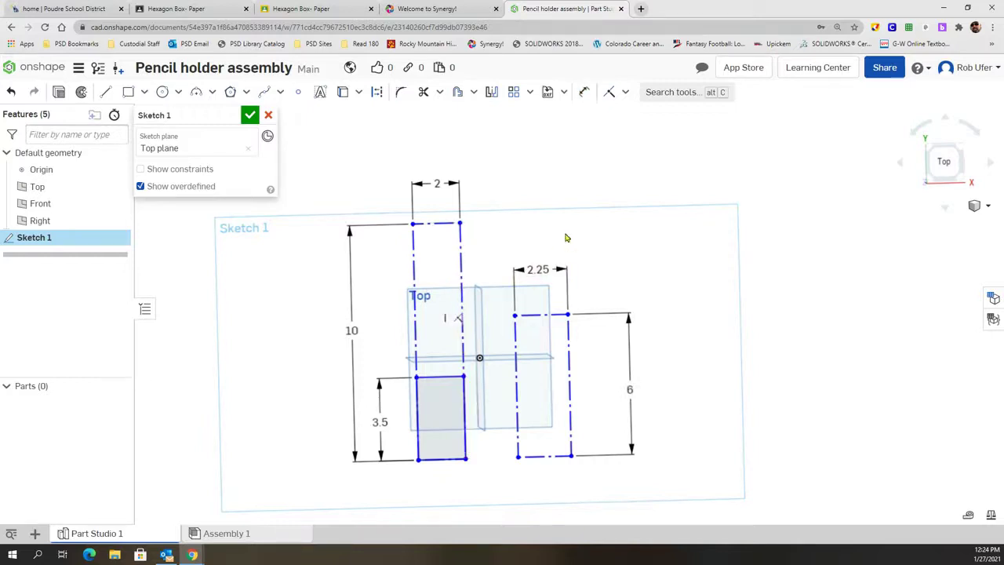
Step: Draw a solid rectangle about 3.24 in high above the 3.5 in one, spanning the construction rectangle's full 2 in width
{"action": "left_click", "coordinate": [128, 92]}
{"action": "left_click", "coordinate": [413, 276]}
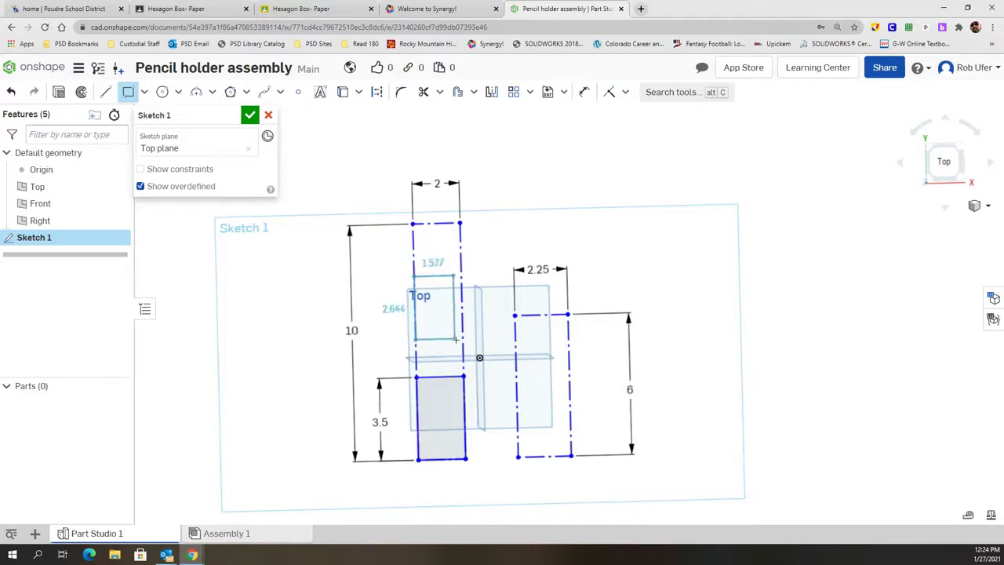
{"action": "left_click", "coordinate": [462, 355]}
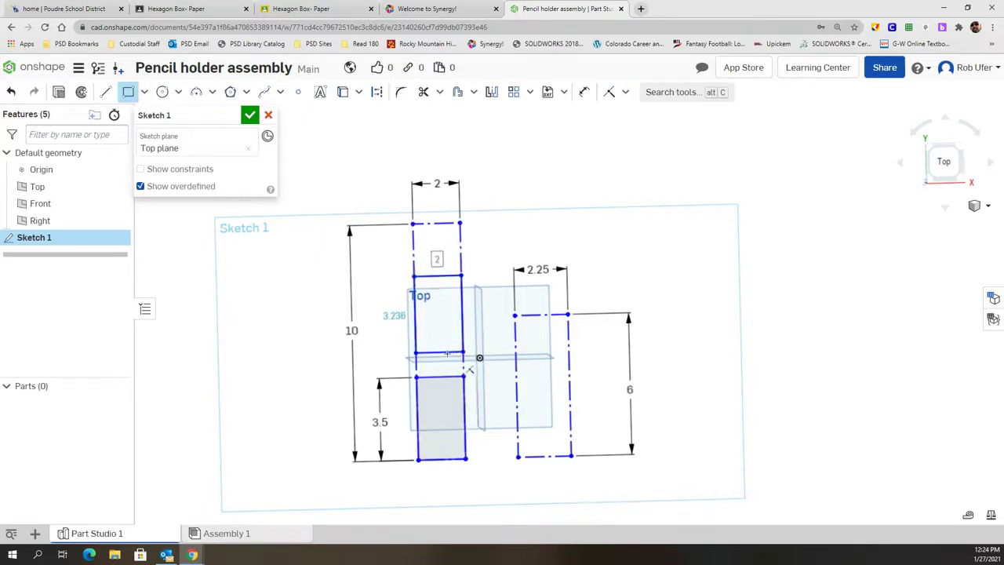
Step: Dimension the height of the middle solid rectangle to 3.375 in
{"action": "left_click", "coordinate": [583, 92]}
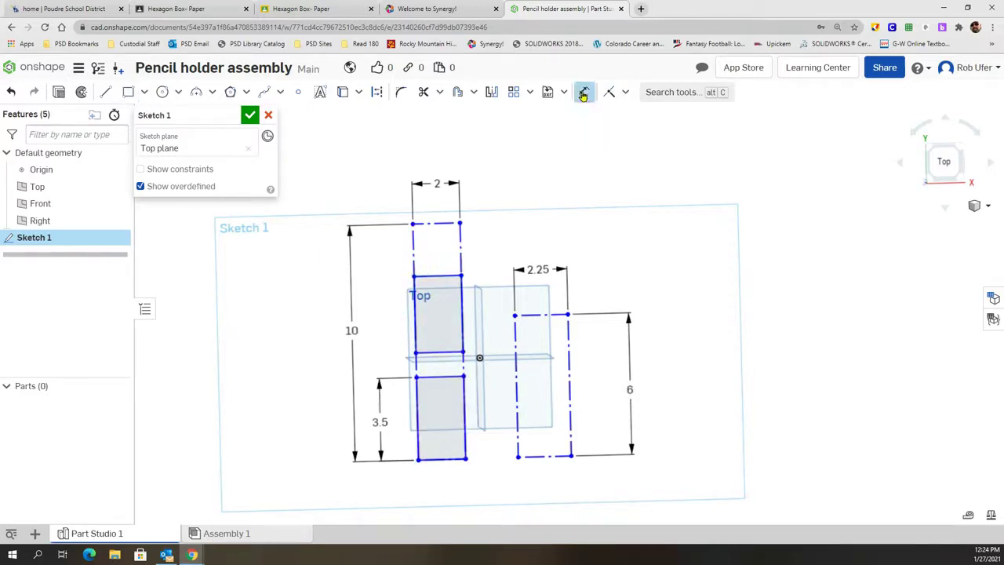
{"action": "left_click", "coordinate": [416, 332]}
{"action": "left_click", "coordinate": [379, 322]}
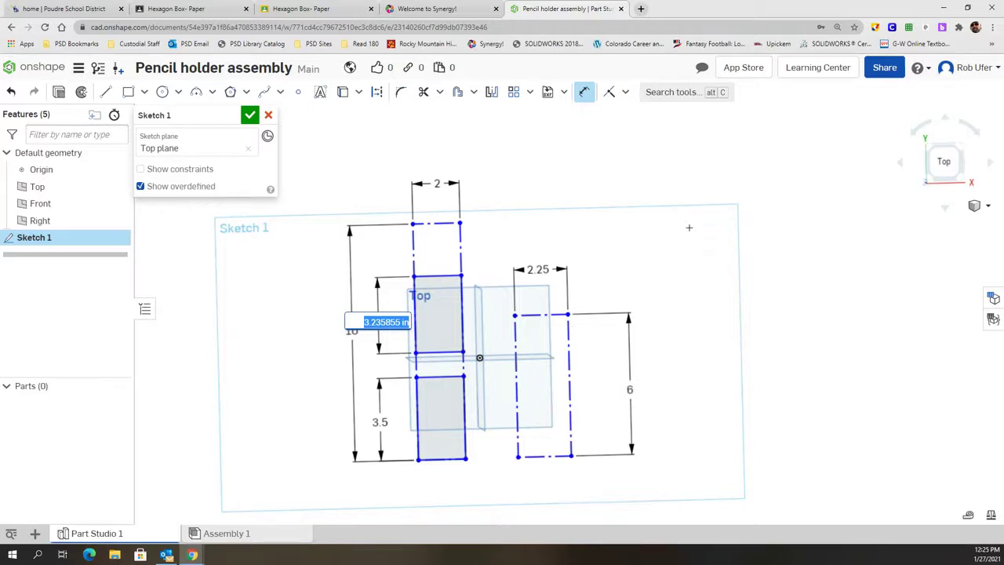
{"action": "type", "text": "3"}
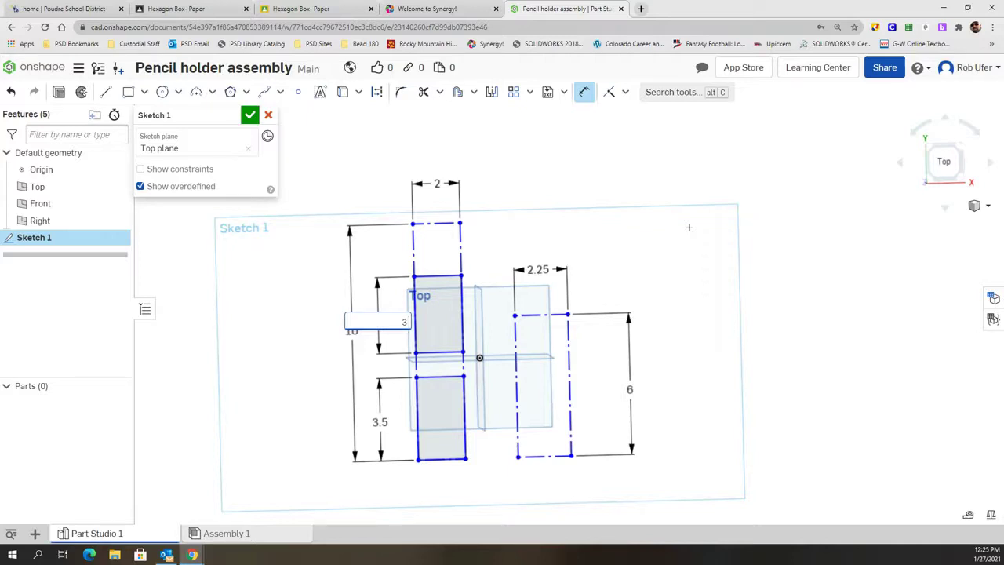
{"action": "type", "text": "1"}
{"action": "type", "text": "855"}
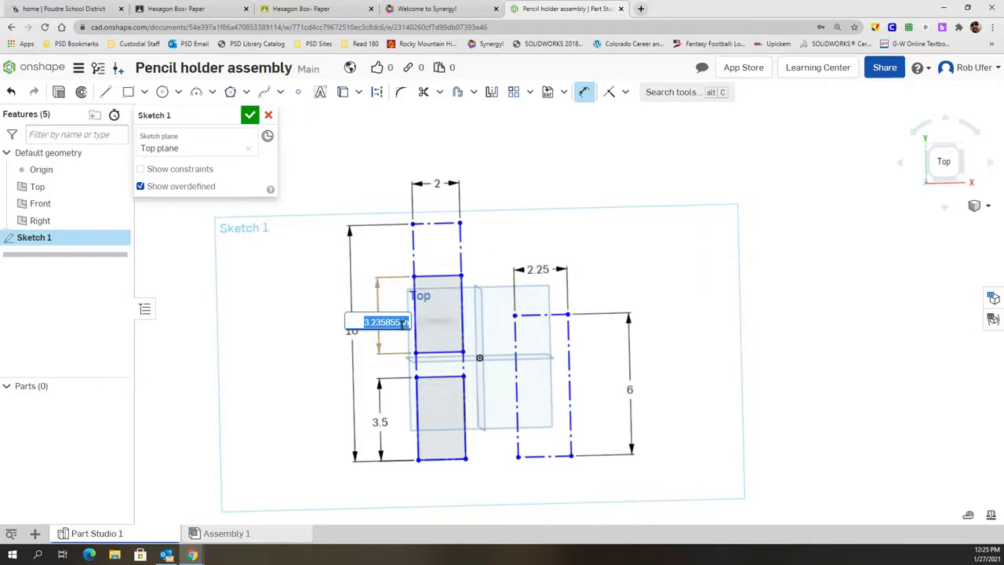
{"action": "double_click", "coordinate": [382, 321]}
{"action": "type", "text": "3"}
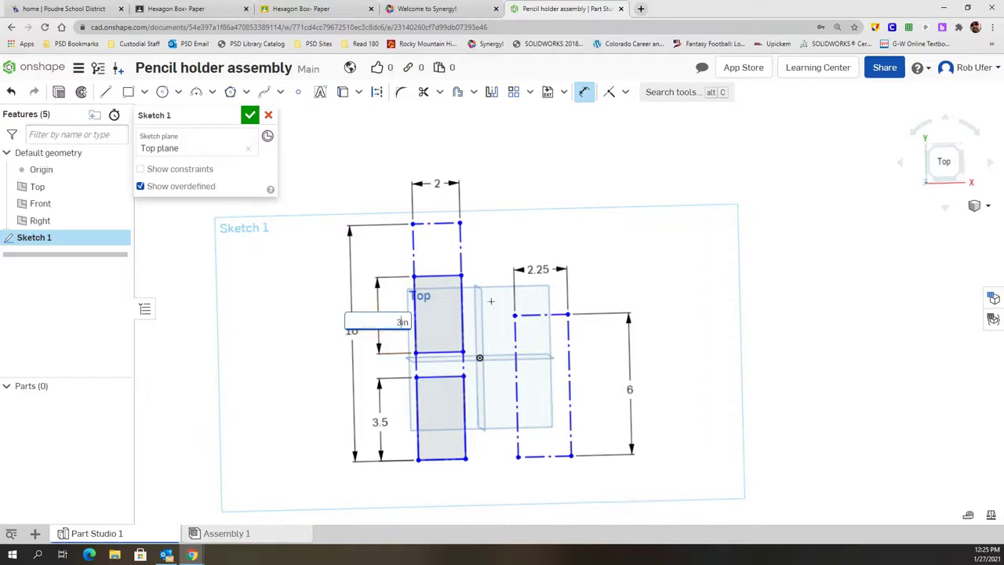
{"action": "type", "text": ".375"}
{"action": "key", "text": "Return"}
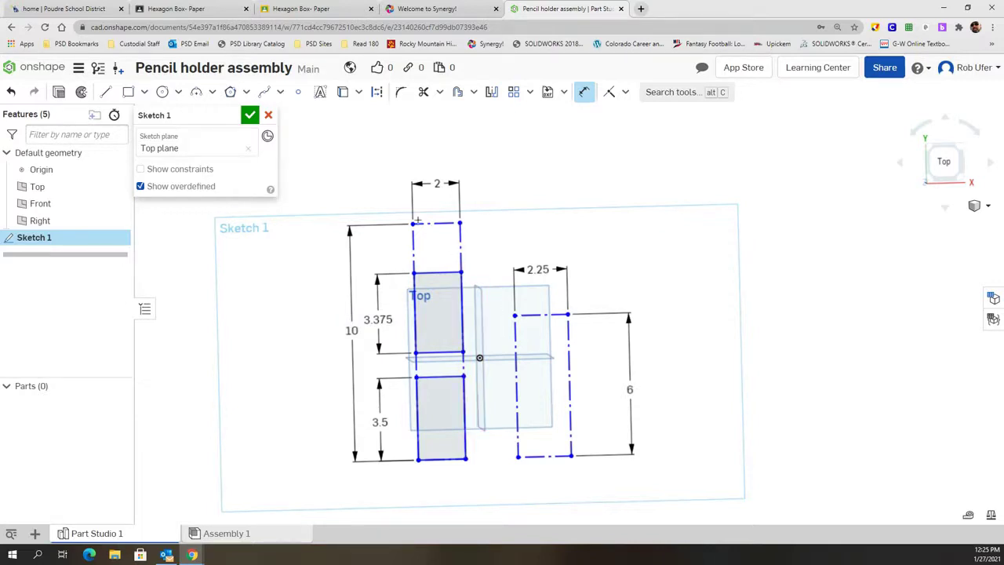
Step: Draw a solid rectangle about 1.75 in high at the 10 in construction rectangle's upper end, and move the 3.375 in rectangle down near the lowest one
{"action": "left_click", "coordinate": [128, 92]}
{"action": "left_click", "coordinate": [412, 225]}
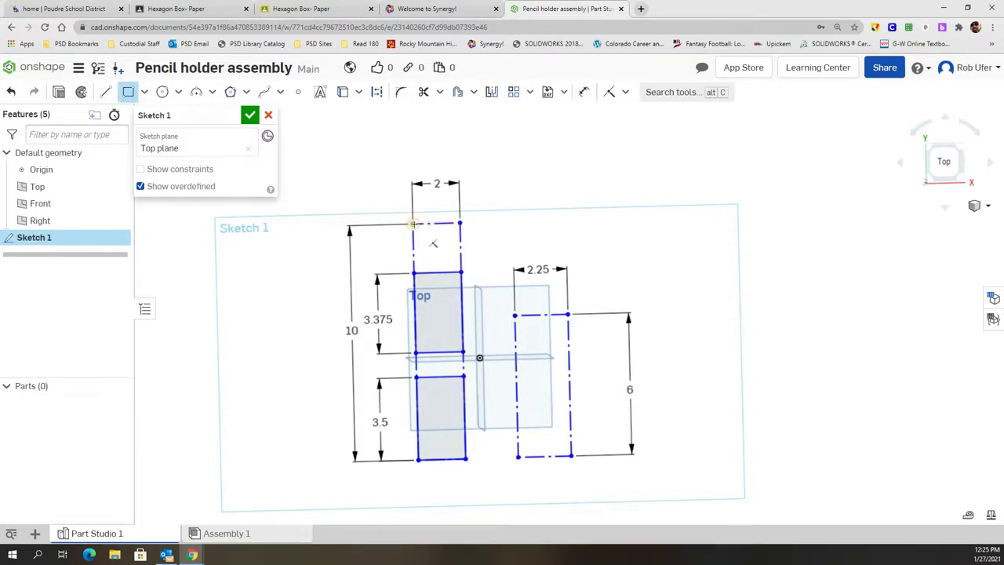
{"action": "left_click", "coordinate": [461, 267]}
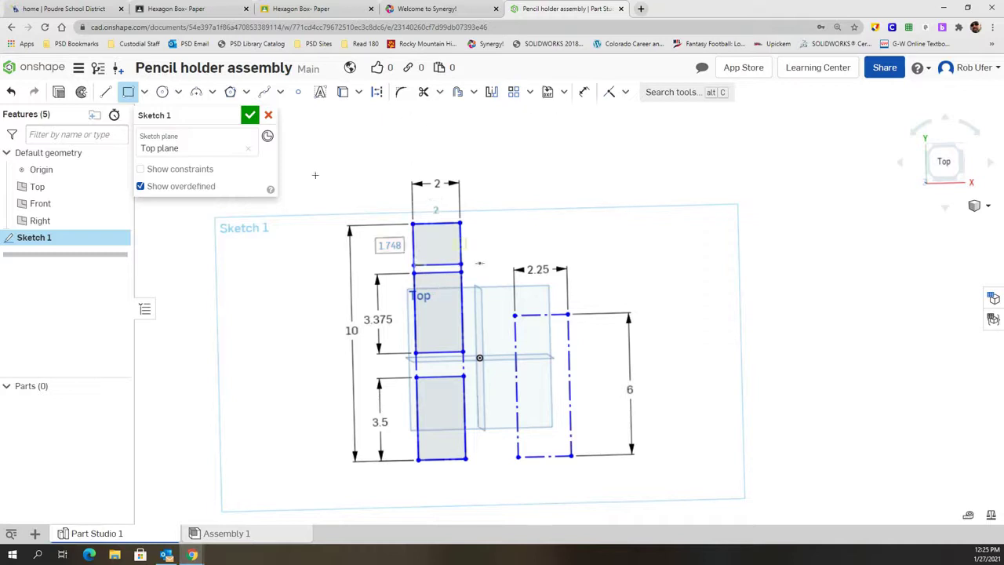
{"action": "left_click", "coordinate": [128, 92]}
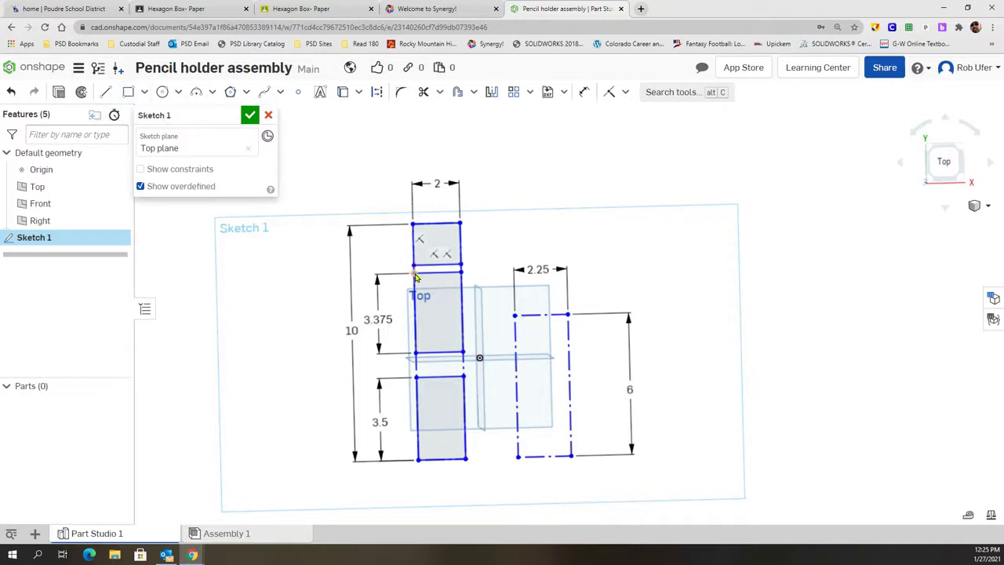
{"action": "left_click_drag", "start_coordinate": [416, 285], "coordinate": [421, 294]}
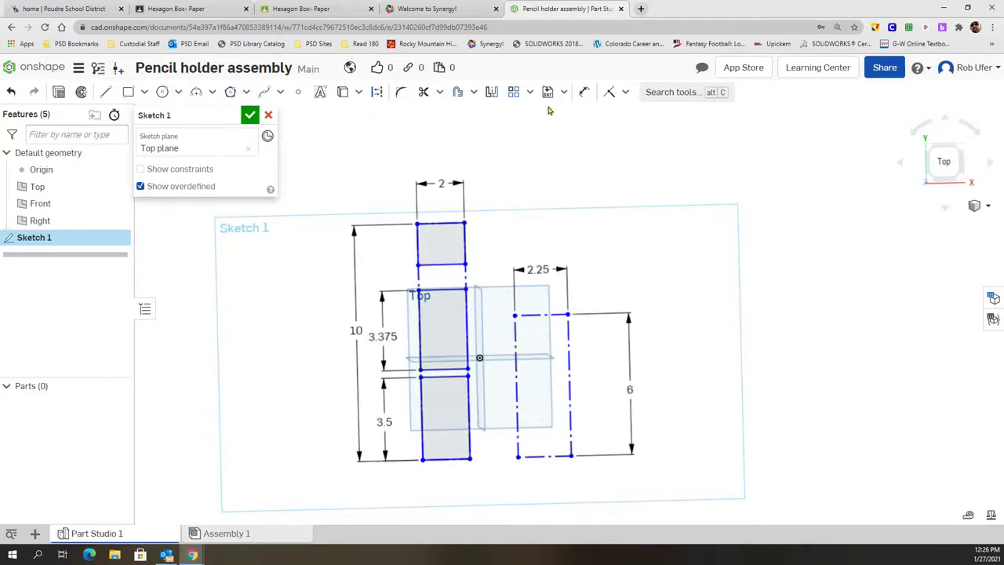
Step: Dimension the height of the uppermost solid rectangle to 2 in
{"action": "left_click", "coordinate": [585, 92]}
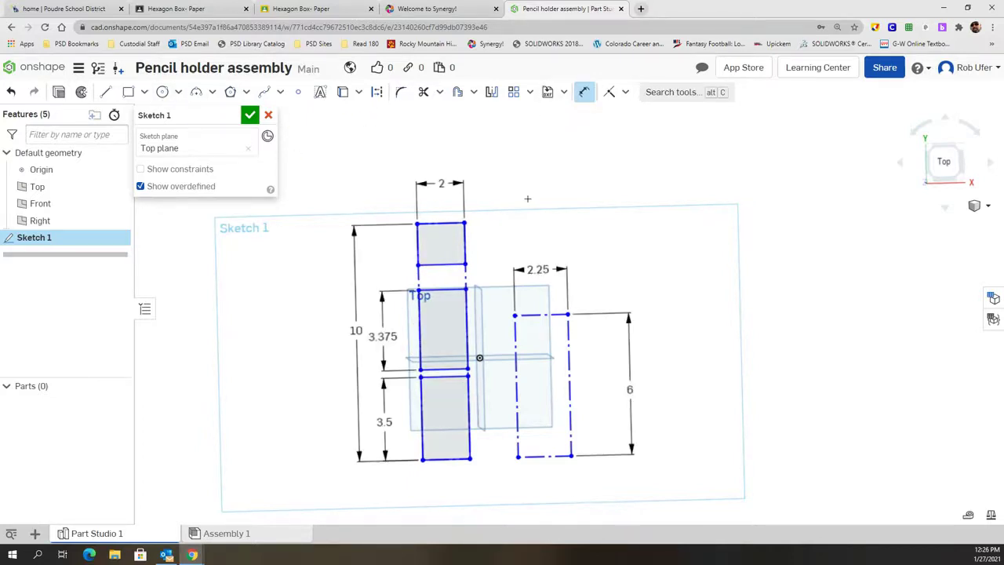
{"action": "left_click", "coordinate": [465, 243]}
{"action": "left_click", "coordinate": [466, 245]}
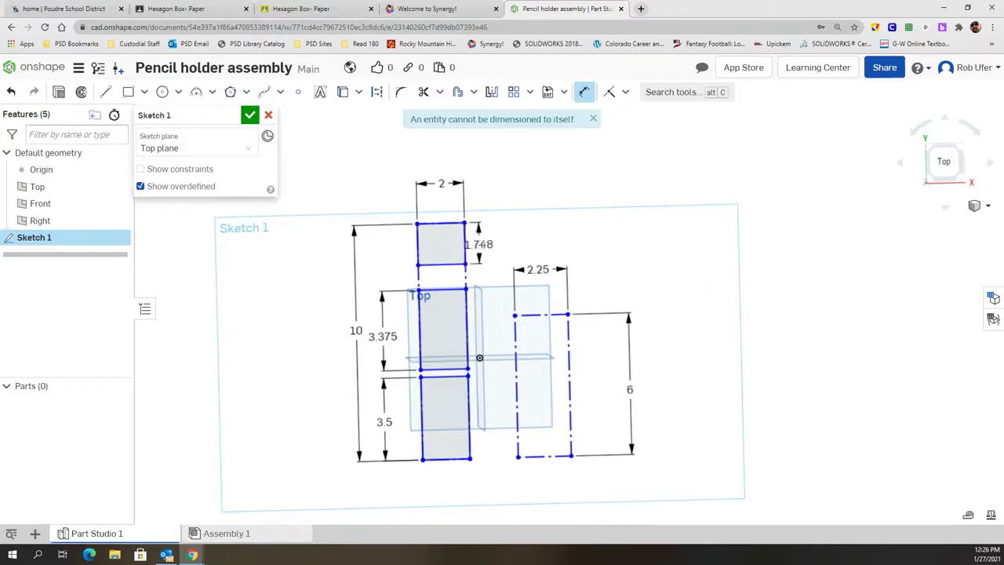
{"action": "left_click", "coordinate": [524, 244]}
{"action": "key", "text": "Return"}
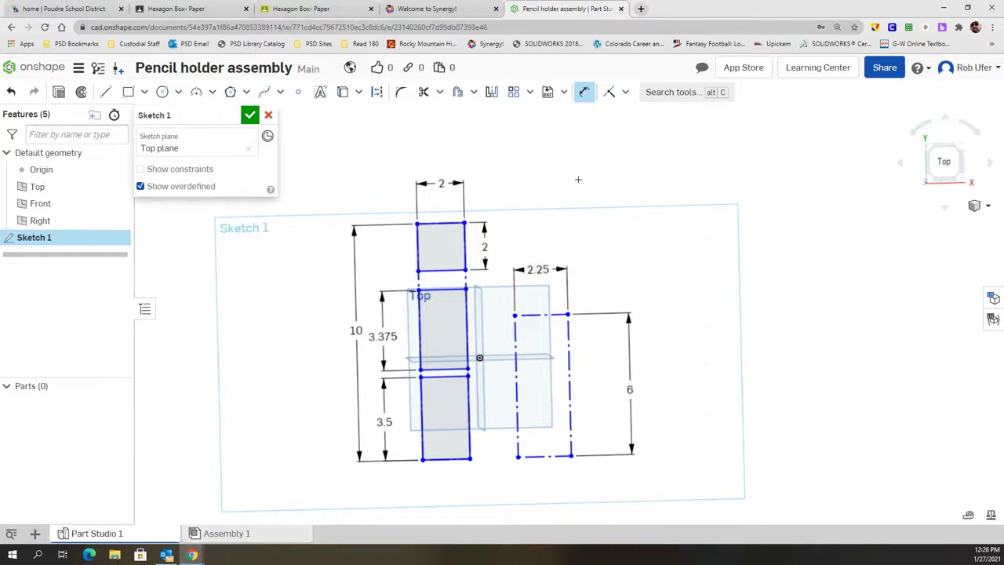
Step: Draw a solid rectangle about 3.47 in high from the lower-left corner of the 6 in construction rectangle, spanning its full 2.25 in width
{"action": "left_click", "coordinate": [128, 92]}
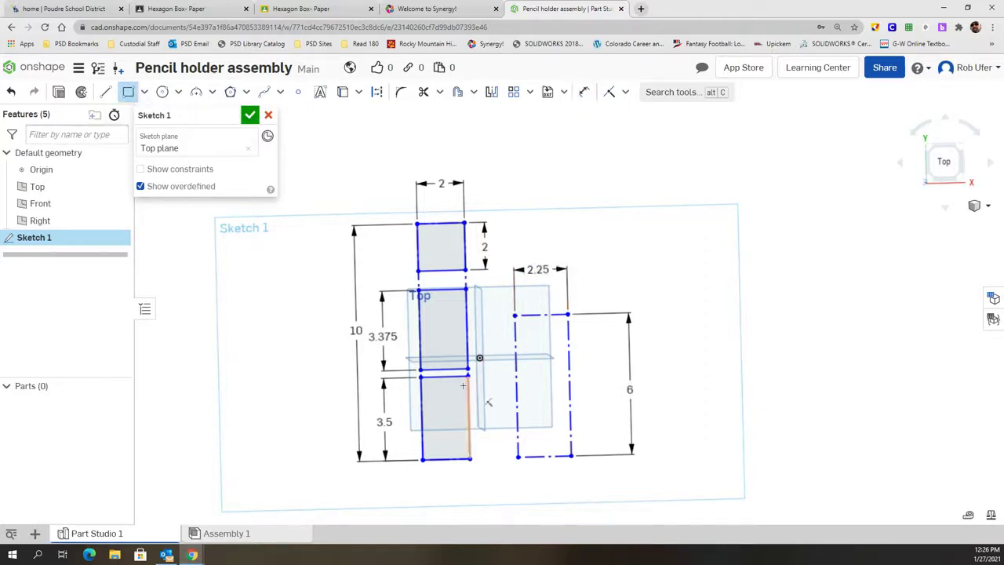
{"action": "left_click", "coordinate": [518, 455]}
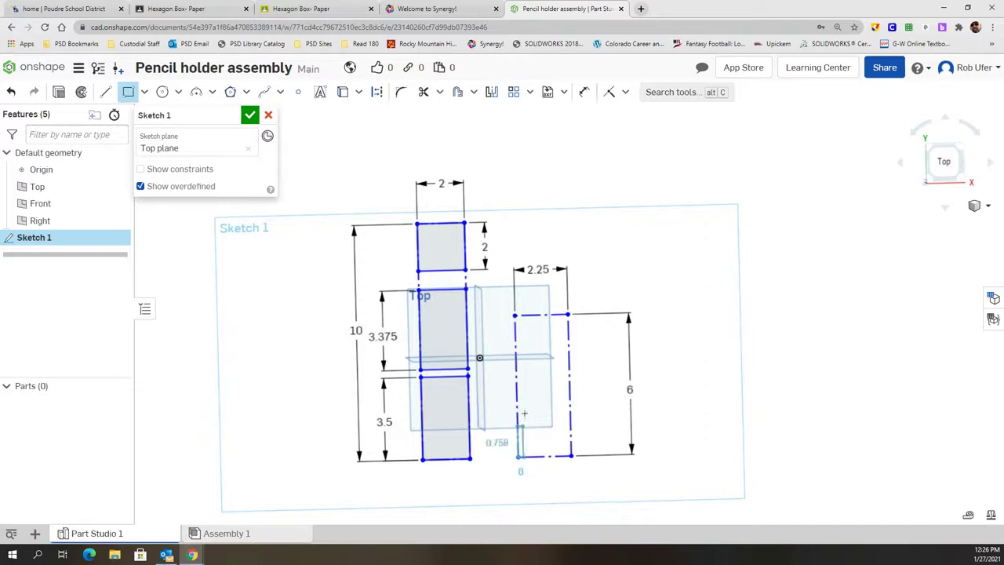
{"action": "left_click", "coordinate": [588, 389]}
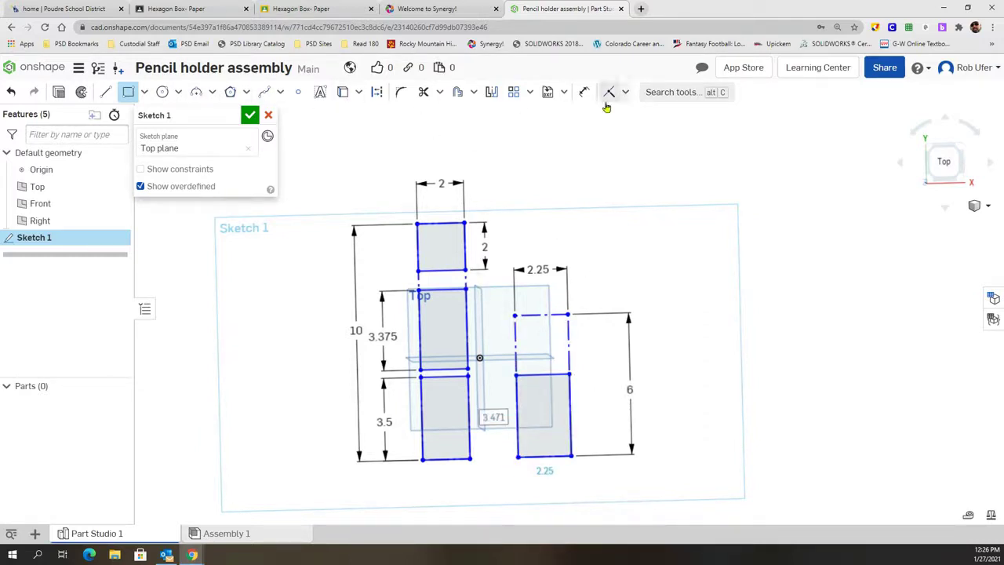
Step: Dimension the height of the solid rectangle inside the 6 in construction rectangle to 3.5 in
{"action": "left_click", "coordinate": [584, 91]}
{"action": "left_click", "coordinate": [571, 409]}
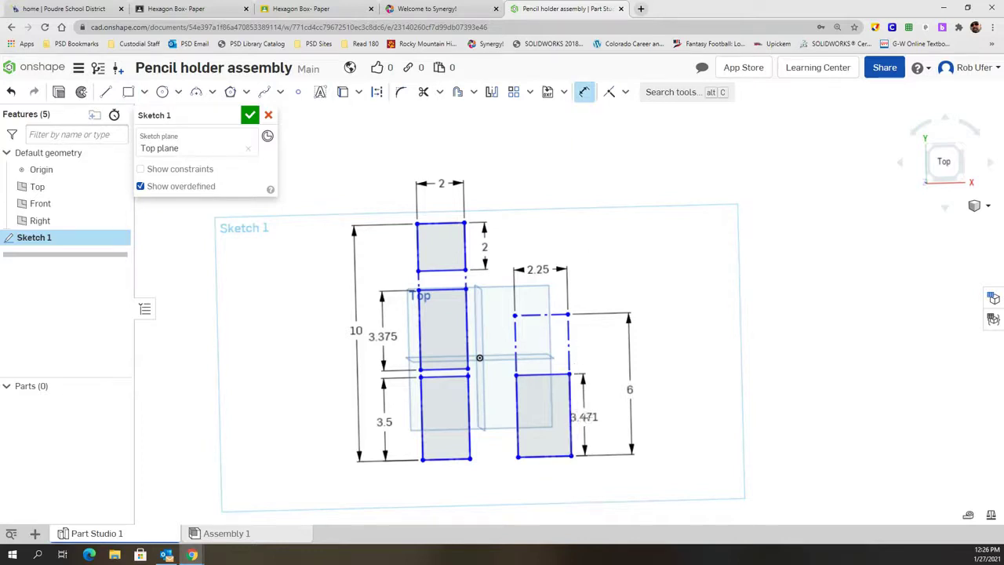
{"action": "left_click", "coordinate": [661, 409]}
{"action": "type", "text": "3.5"}
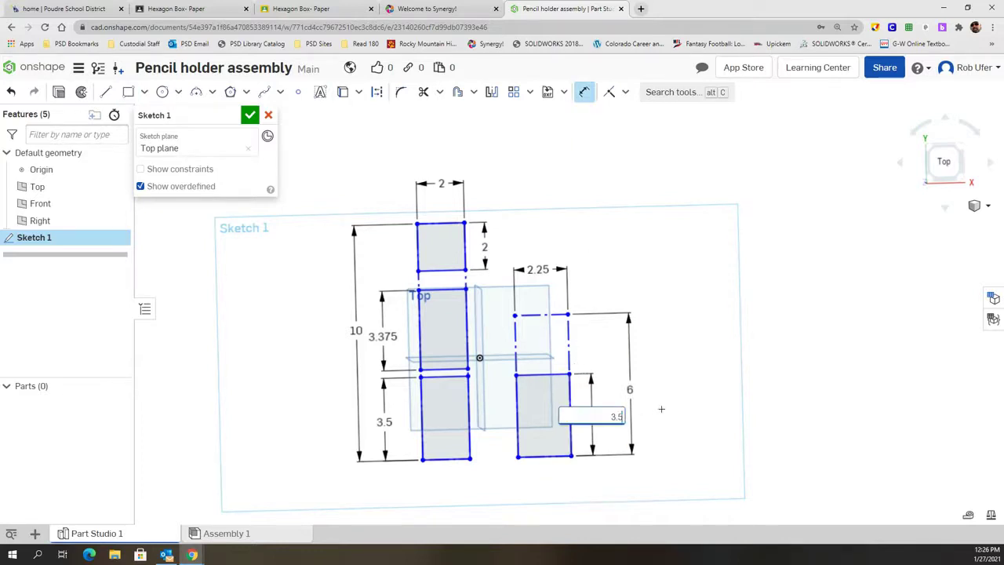
{"action": "key", "text": "Return"}
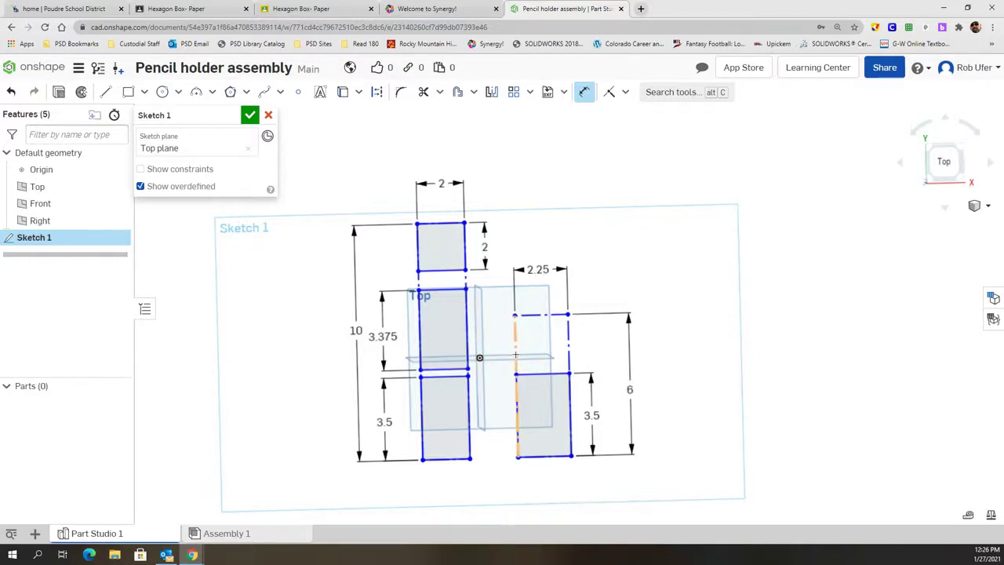
Step: Draw a vertical construction line through the 3.375 in high rectangle, joining the midpoints of its lower and upper edges
{"action": "left_click", "coordinate": [106, 92]}
{"action": "left_click", "coordinate": [377, 91]}
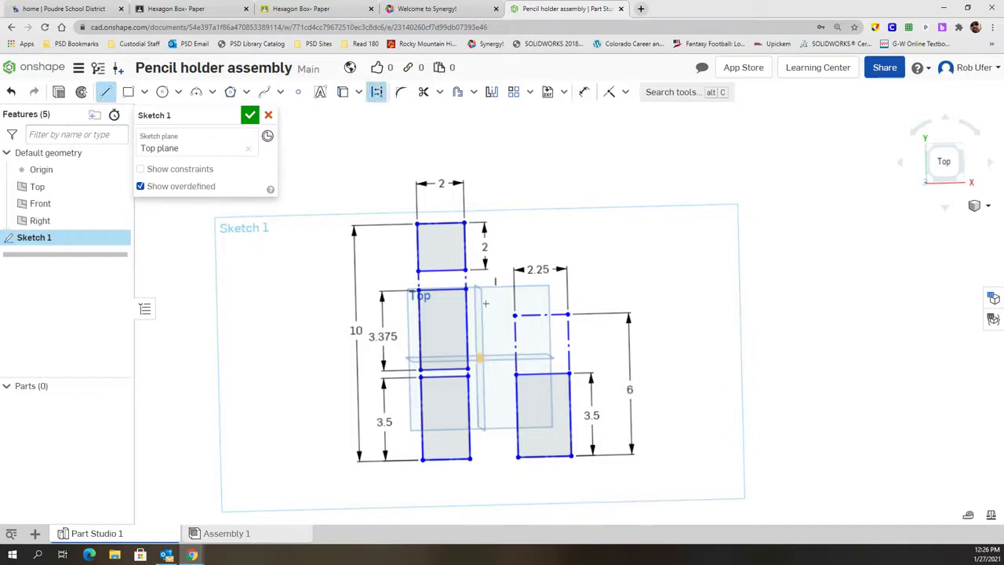
{"action": "left_click", "coordinate": [443, 368]}
{"action": "left_click", "coordinate": [442, 290]}
{"action": "scroll", "coordinate": [427, 317], "scroll_direction": "up", "scroll_amount": 5}
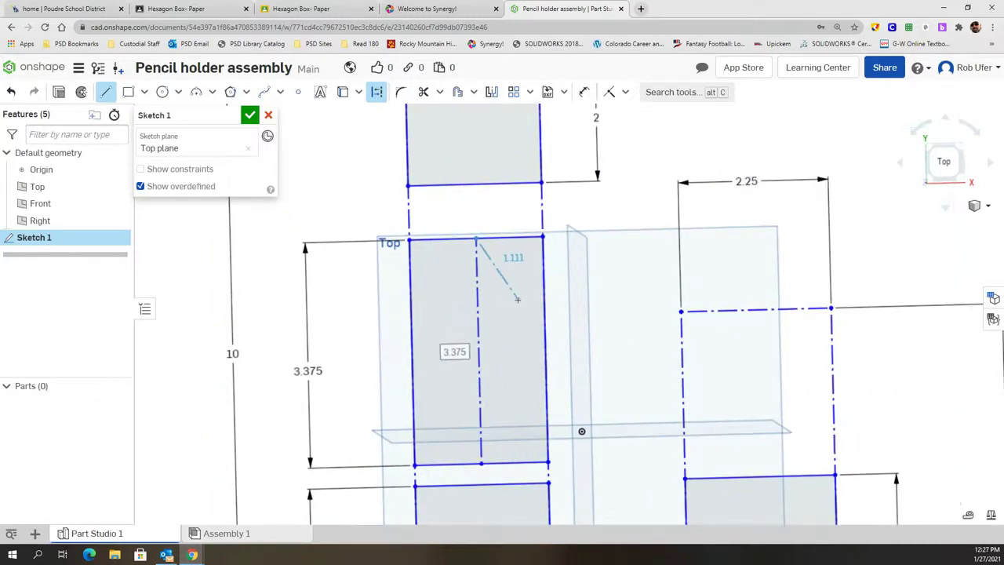
{"action": "key", "text": "Escape"}
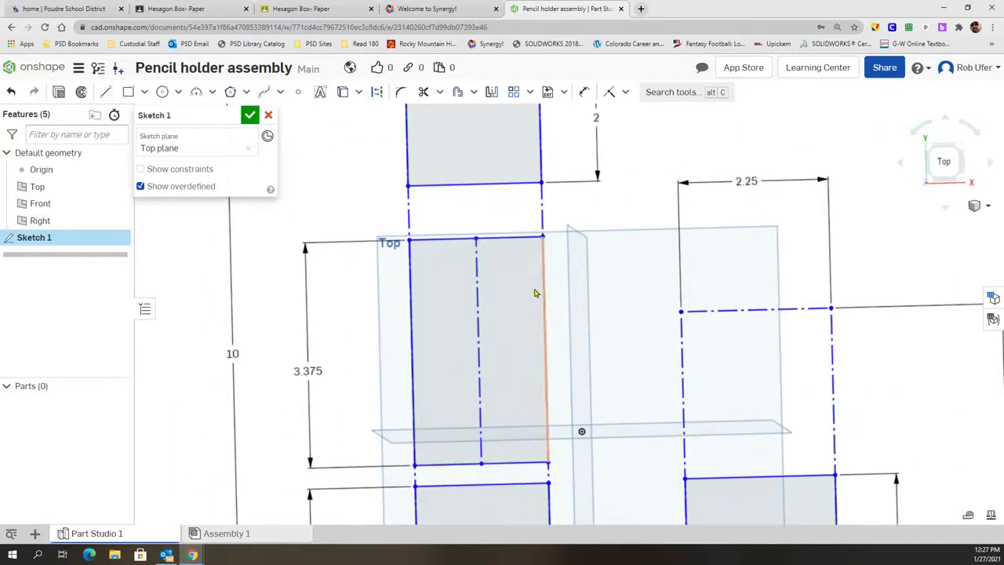
Step: Draw a center point rectangle about 0.34 in wide and 1.89 in high on the vertical centerline, with its base on the 3.375 in rectangle's lower edge
{"action": "left_click", "coordinate": [145, 94]}
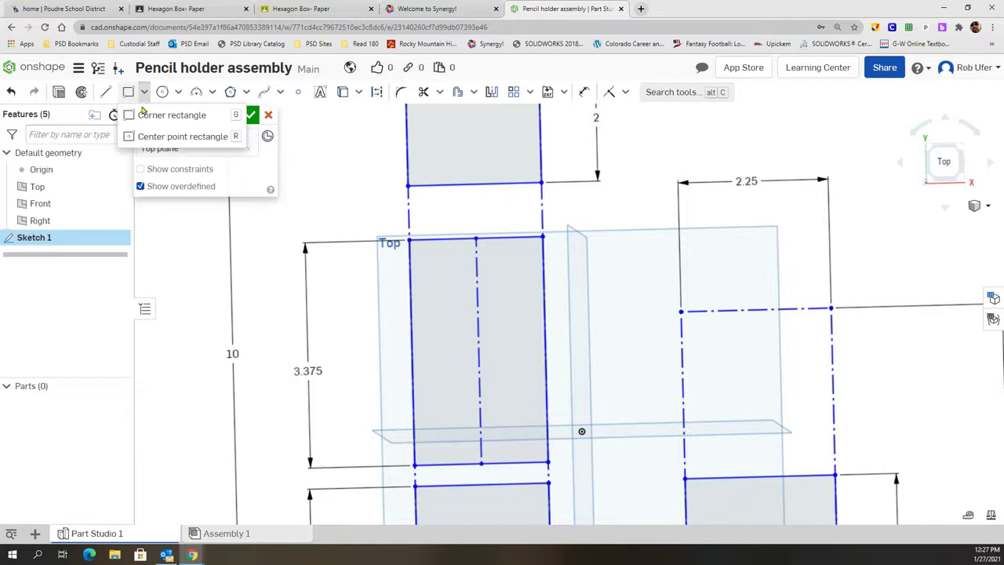
{"action": "left_click", "coordinate": [134, 136]}
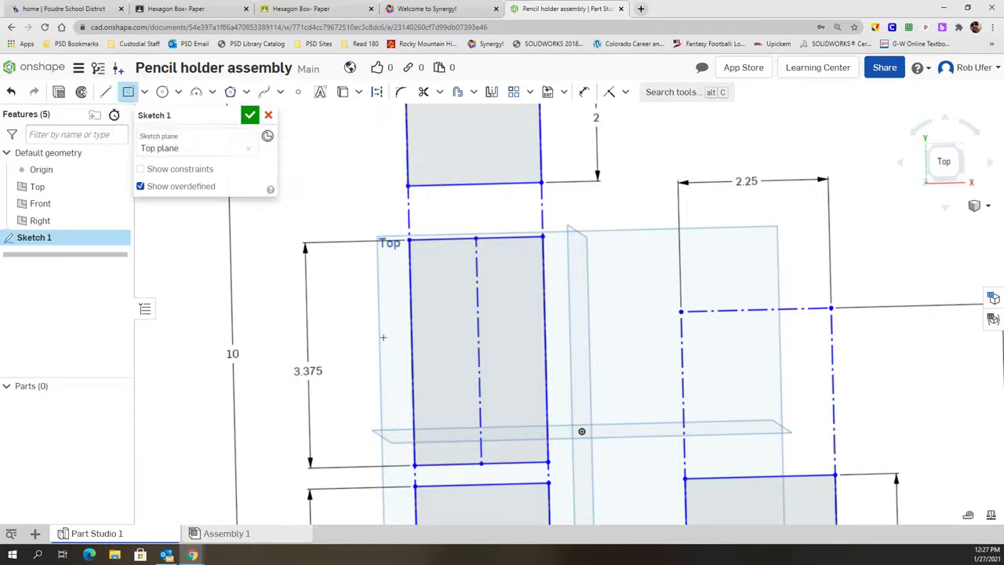
{"action": "left_click", "coordinate": [479, 400]}
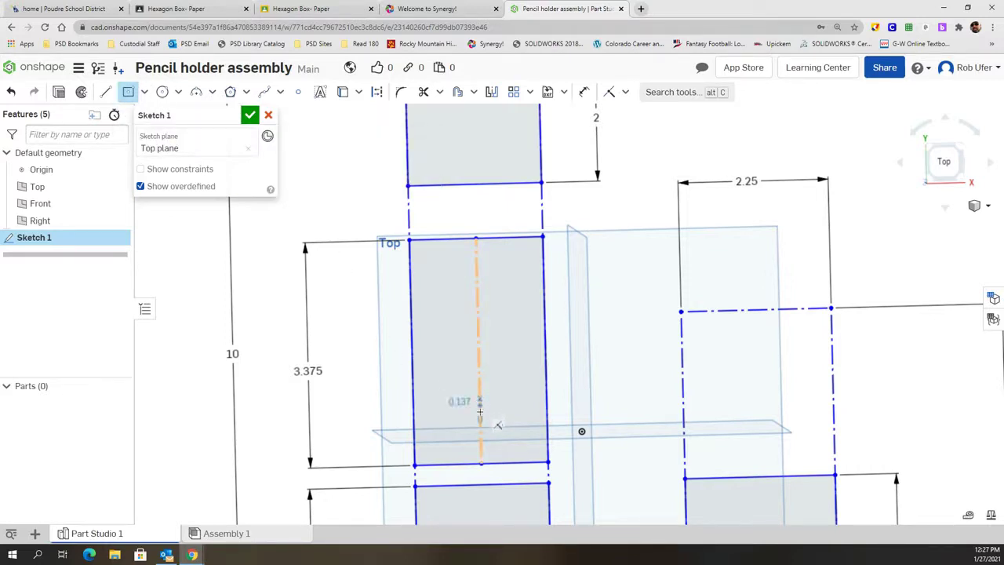
{"action": "left_click", "coordinate": [491, 463]}
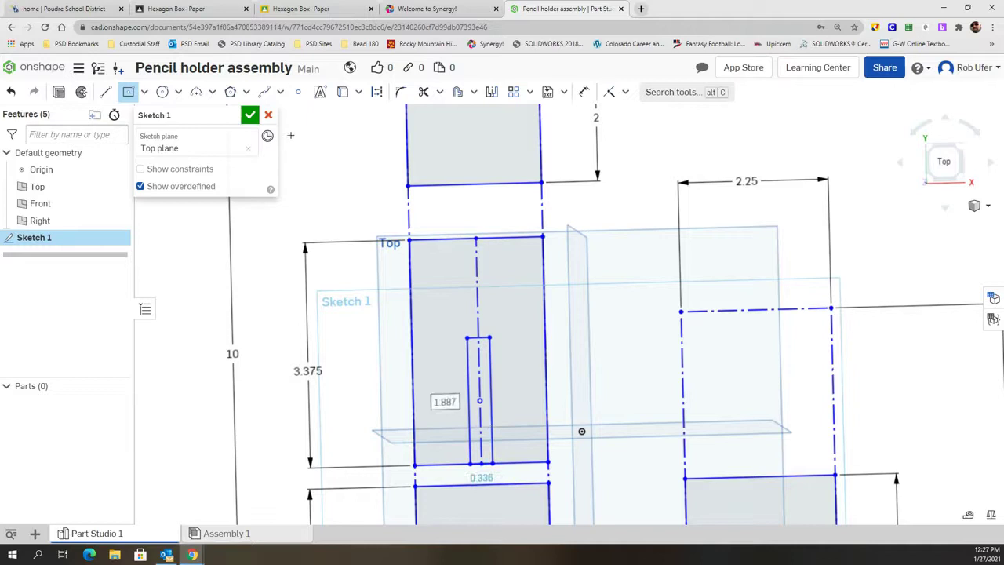
Step: Dimension the height of the narrow slot rectangle in the 3.375 in part to 1.8 in
{"action": "left_click", "coordinate": [582, 93]}
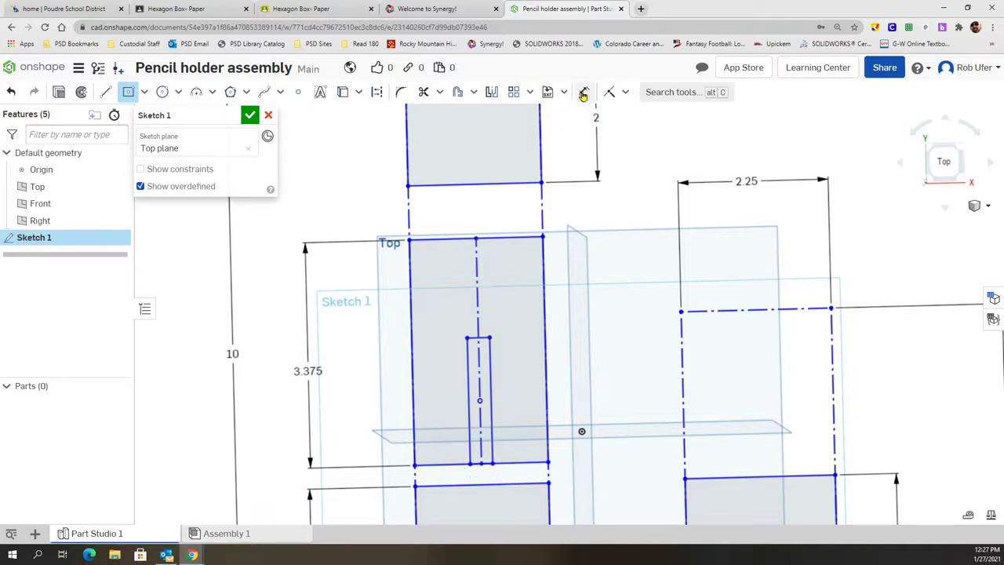
{"action": "left_click", "coordinate": [583, 93]}
{"action": "left_click", "coordinate": [466, 398]}
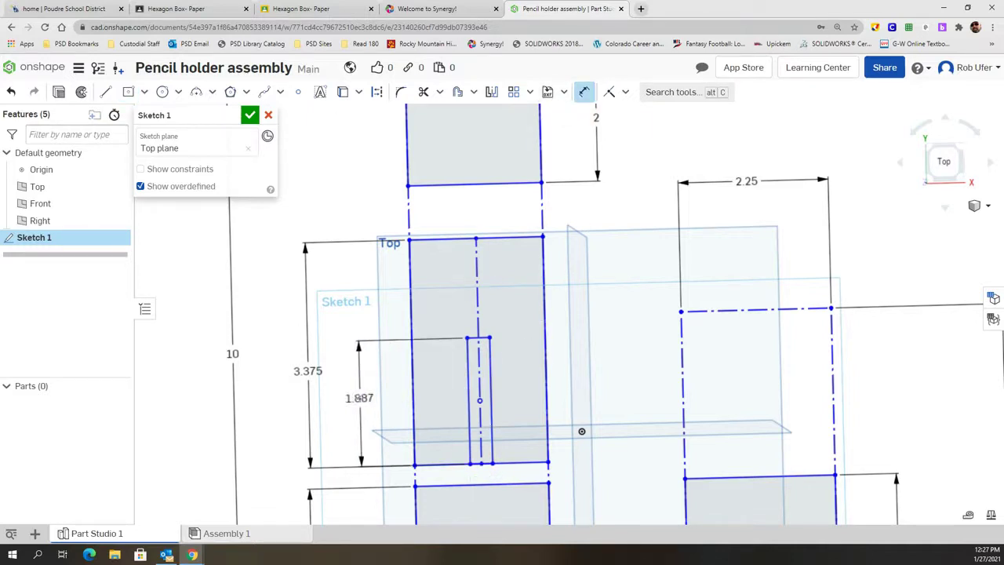
{"action": "left_click", "coordinate": [358, 399]}
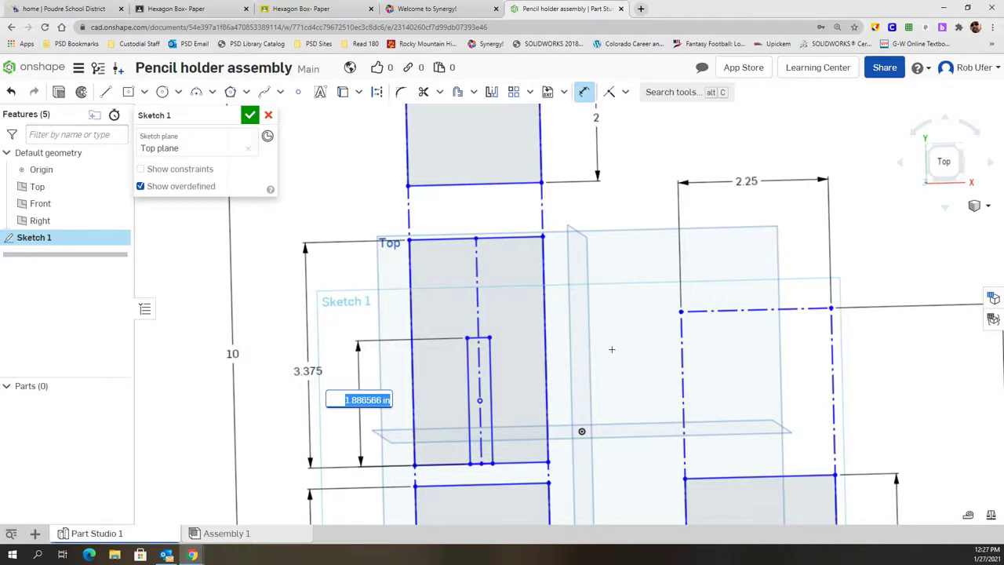
{"action": "type", "text": "1.8"}
{"action": "key", "text": "Return"}
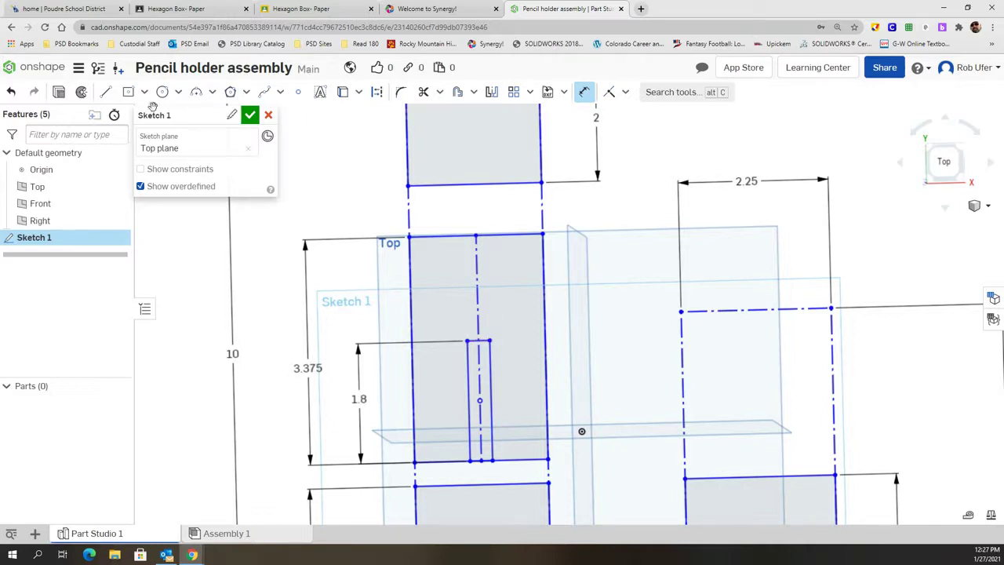
Step: Draw a horizontal construction line across the 3.375 in rectangle, joining the midpoints of its two vertical edges
{"action": "left_click", "coordinate": [106, 92]}
{"action": "left_click", "coordinate": [376, 92]}
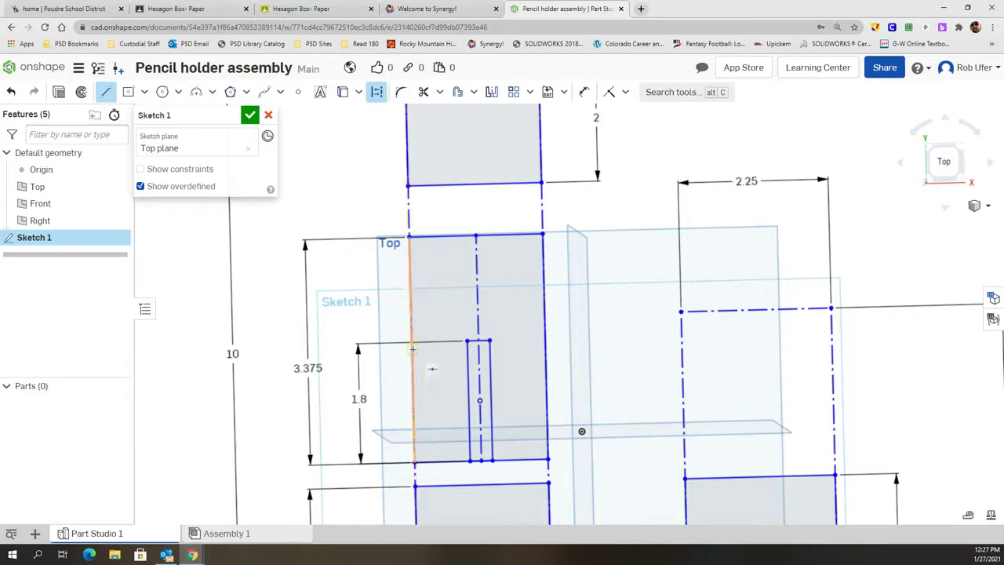
{"action": "left_click", "coordinate": [412, 349]}
{"action": "left_click", "coordinate": [544, 346]}
{"action": "key", "text": "Escape"}
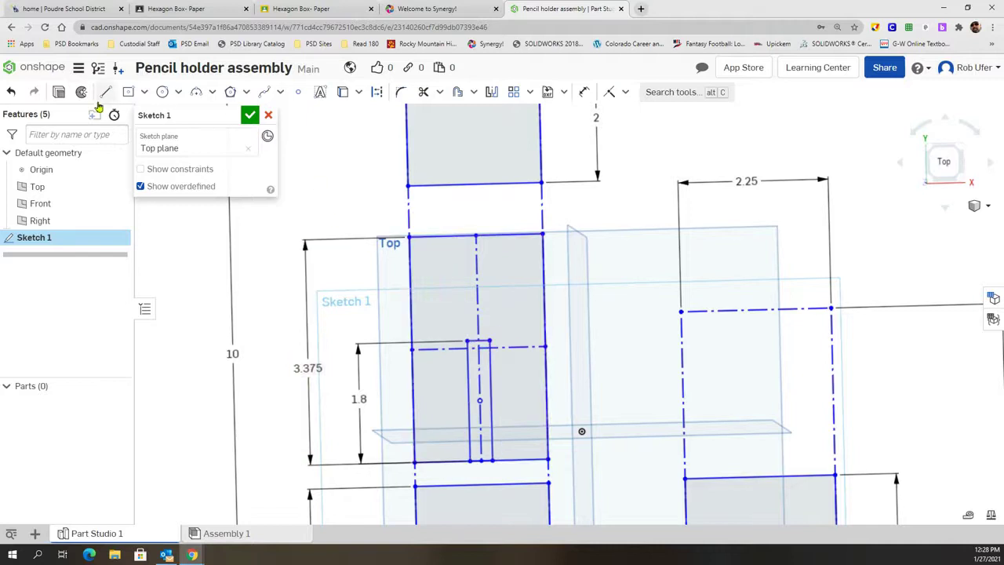
Step: Dimension the slot rectangle's width to 1/8 in and move the dimension text clear of the centerline
{"action": "left_click", "coordinate": [583, 91]}
{"action": "left_click", "coordinate": [480, 340]}
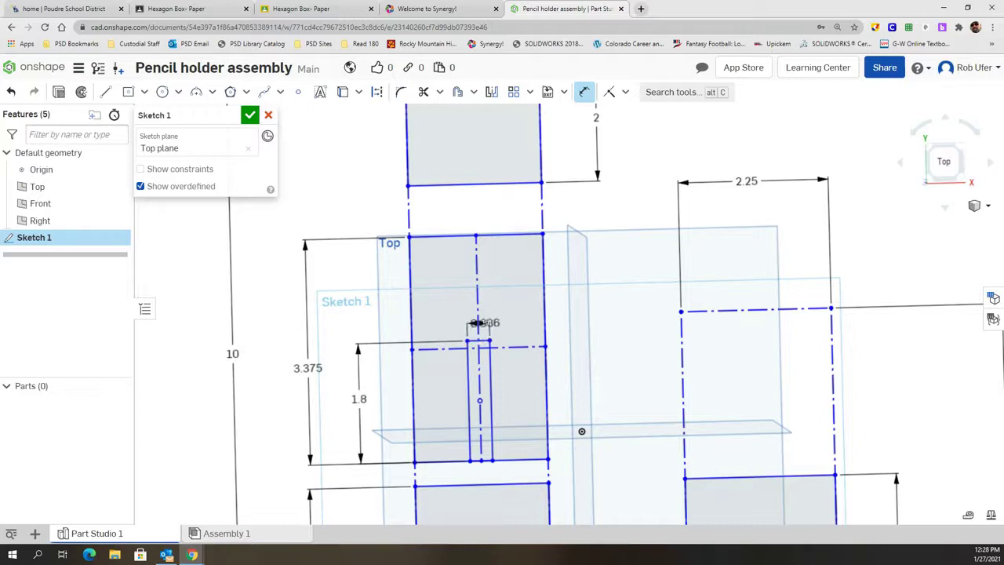
{"action": "left_click", "coordinate": [578, 315]}
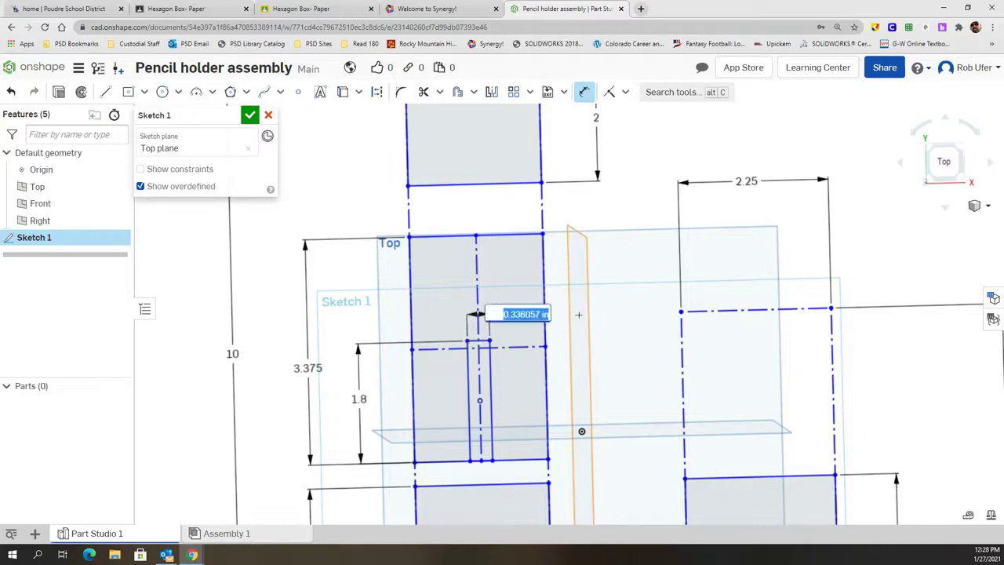
{"action": "type", "text": "1/8"}
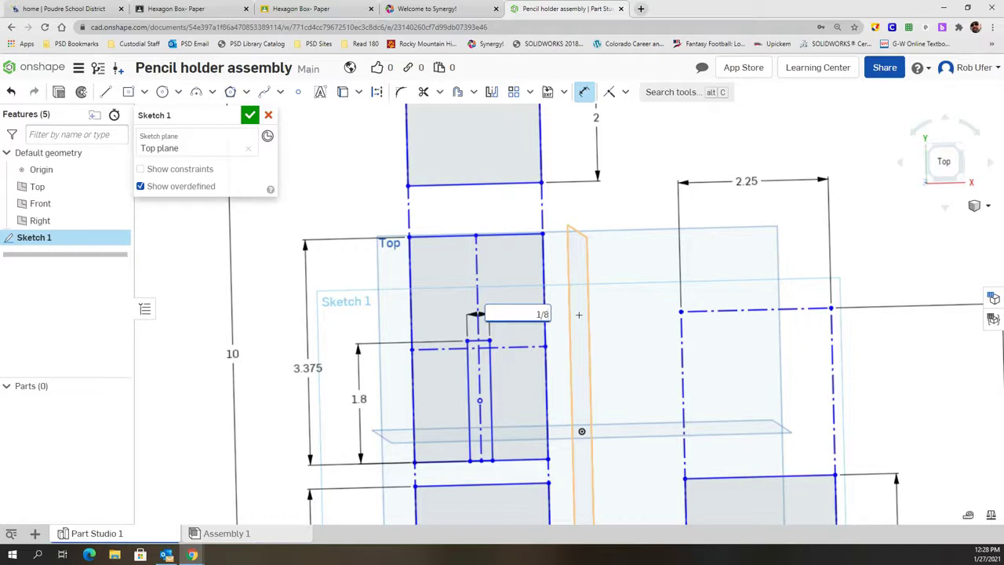
{"action": "key", "text": "Return"}
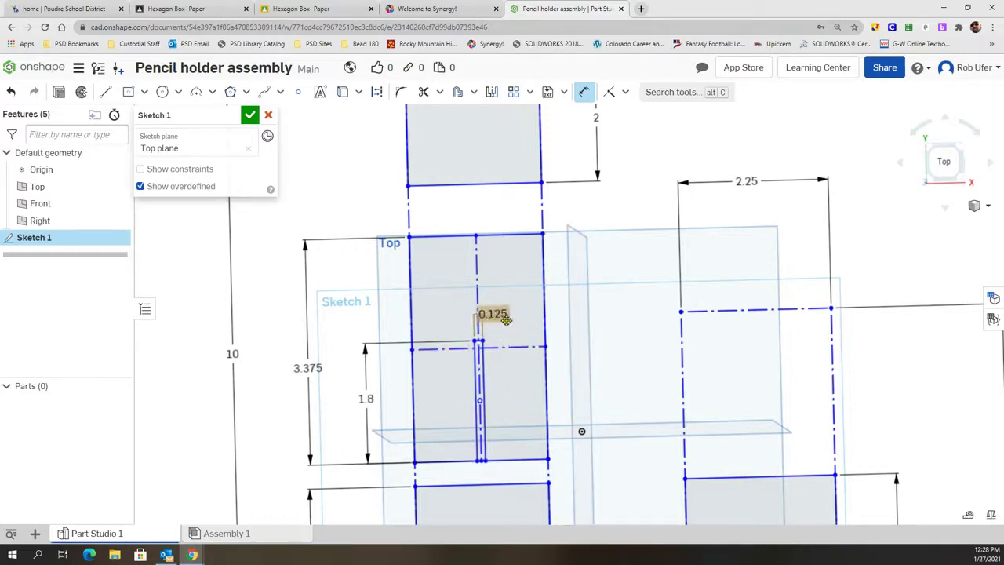
{"action": "left_click_drag", "start_coordinate": [504, 312], "coordinate": [522, 310]}
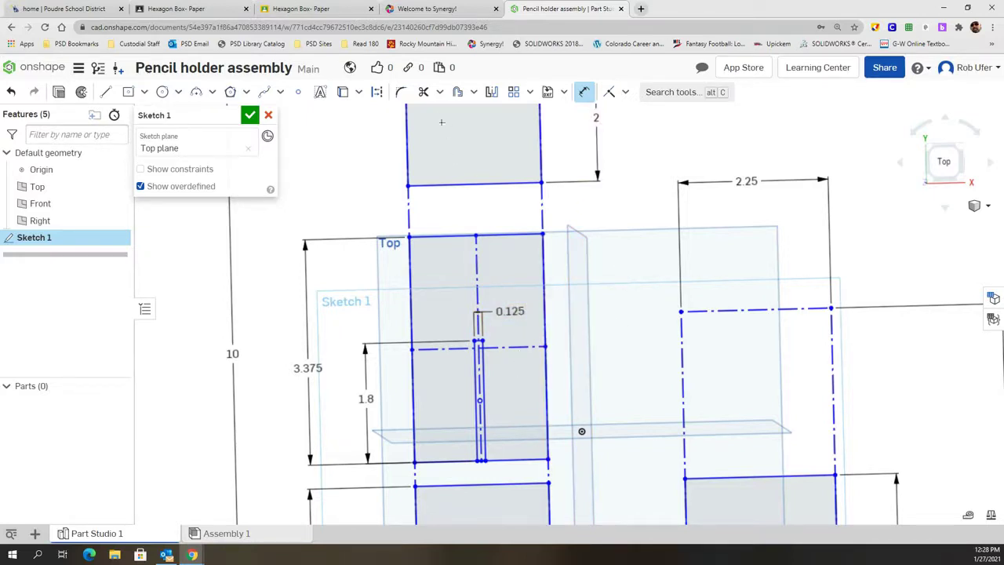
Step: Trim the two short base segments on either side of the centerline to open the slot at the part's lower edge
{"action": "left_click", "coordinate": [424, 92]}
{"action": "scroll", "coordinate": [499, 469], "scroll_direction": "up", "scroll_amount": 5}
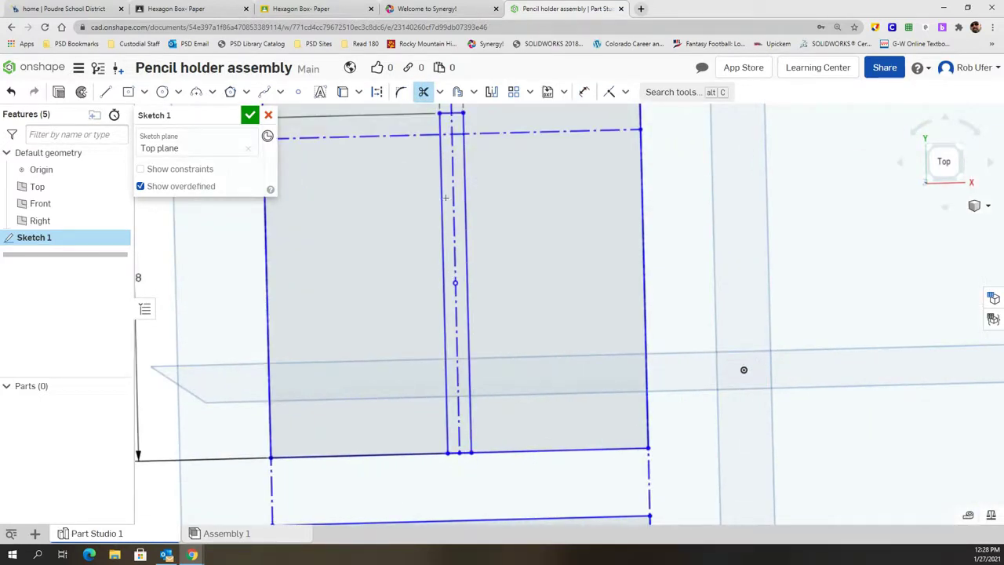
{"action": "left_click", "coordinate": [464, 453]}
{"action": "left_click", "coordinate": [454, 453]}
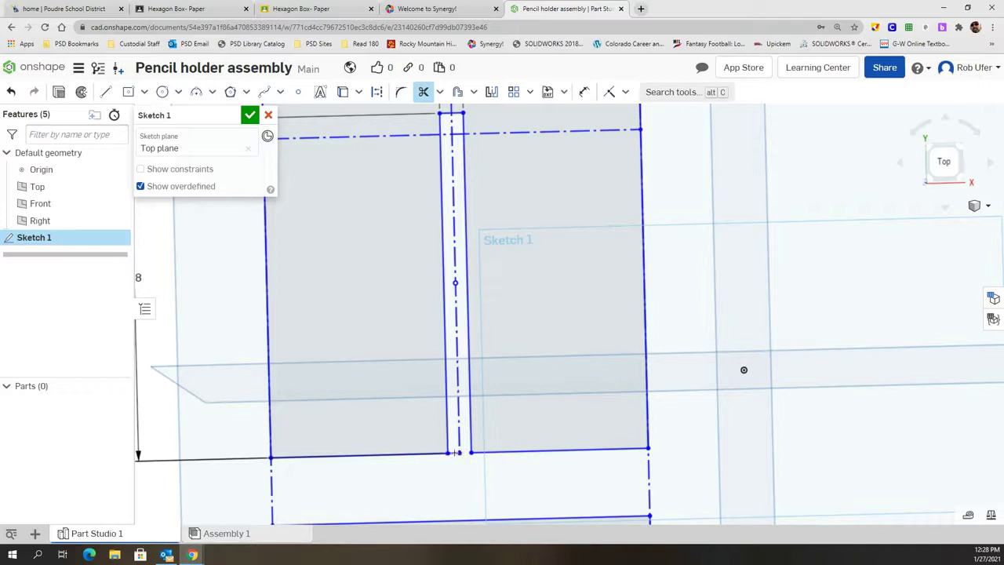
{"action": "scroll", "coordinate": [453, 453], "scroll_direction": "up", "scroll_amount": 5}
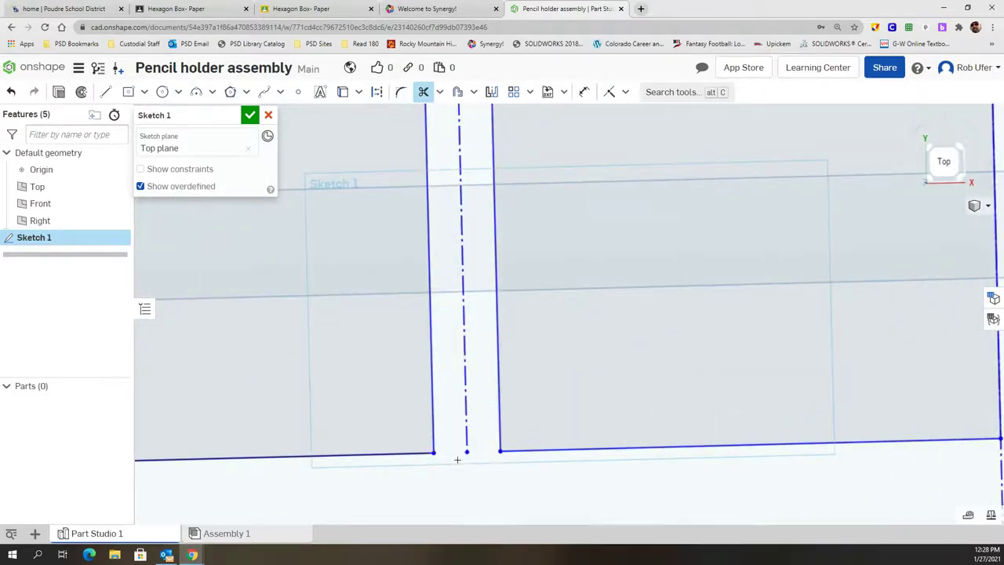
{"action": "scroll", "coordinate": [629, 408], "scroll_direction": "down", "scroll_amount": 6}
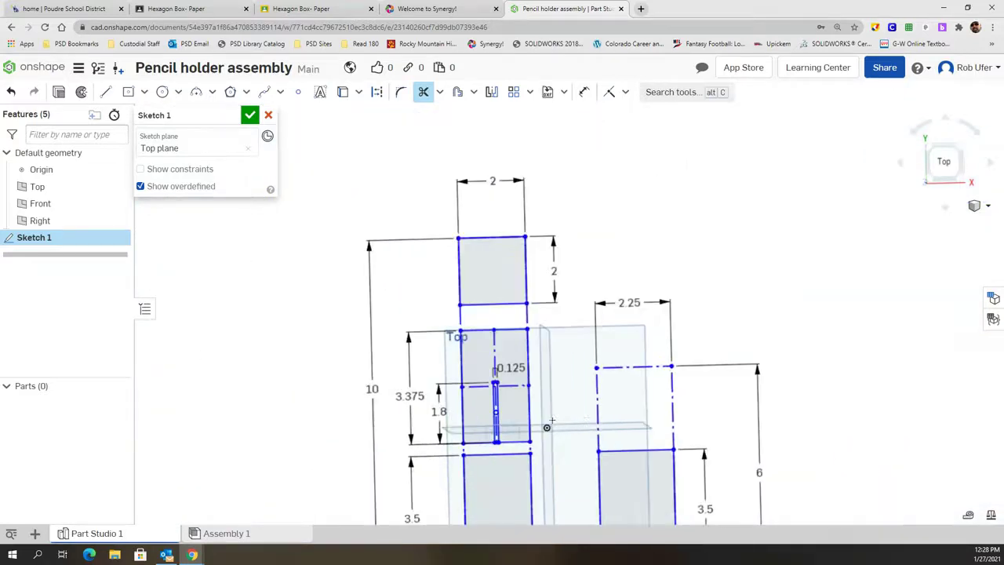
{"action": "scroll", "coordinate": [753, 324], "scroll_direction": "down", "scroll_amount": 4}
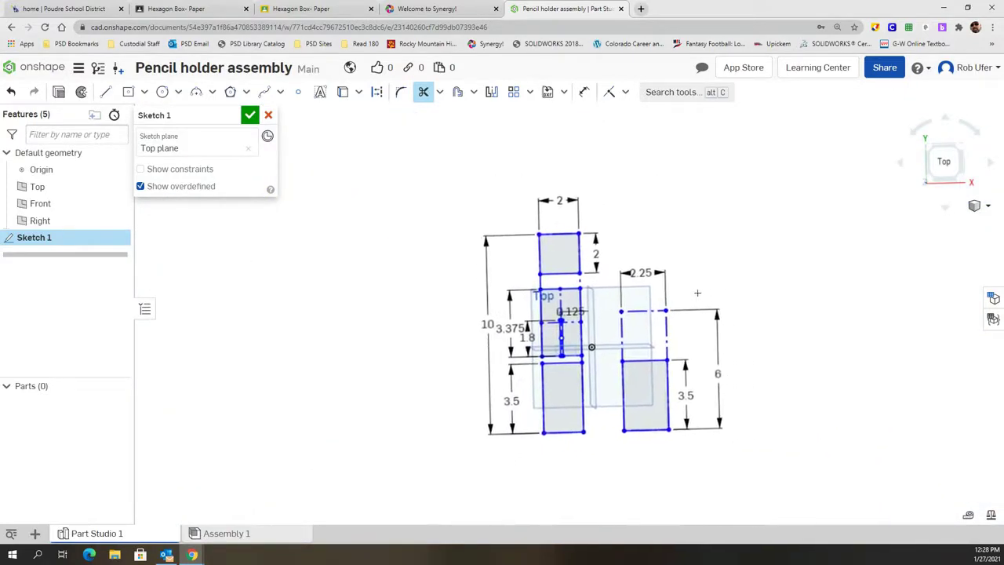
{"action": "scroll", "coordinate": [663, 318], "scroll_direction": "up", "scroll_amount": 1}
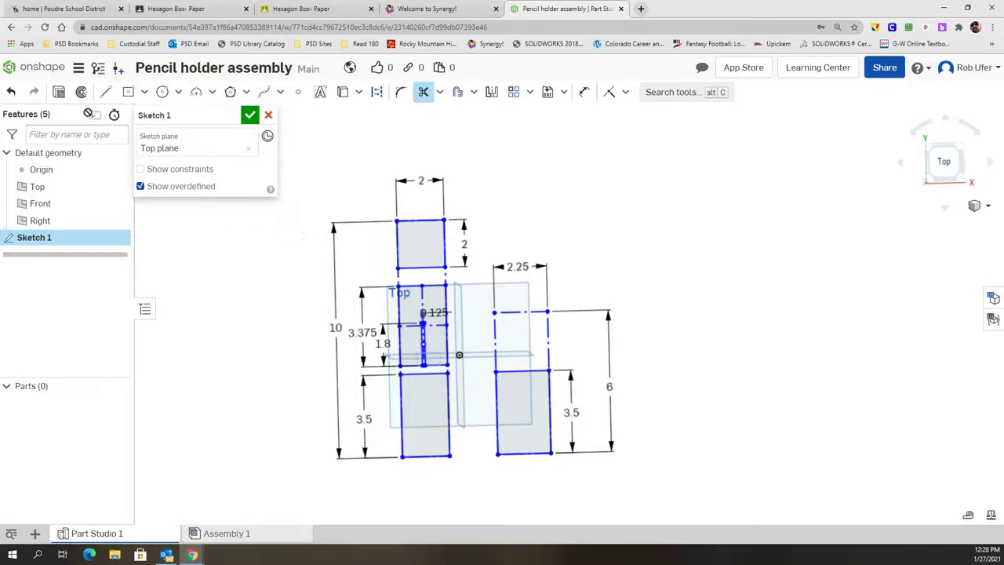
Step: Extrude the four part outlines as new solids to a blind depth of 0.125 in
{"action": "left_click", "coordinate": [253, 221]}
{"action": "key", "text": "BackSpace"}
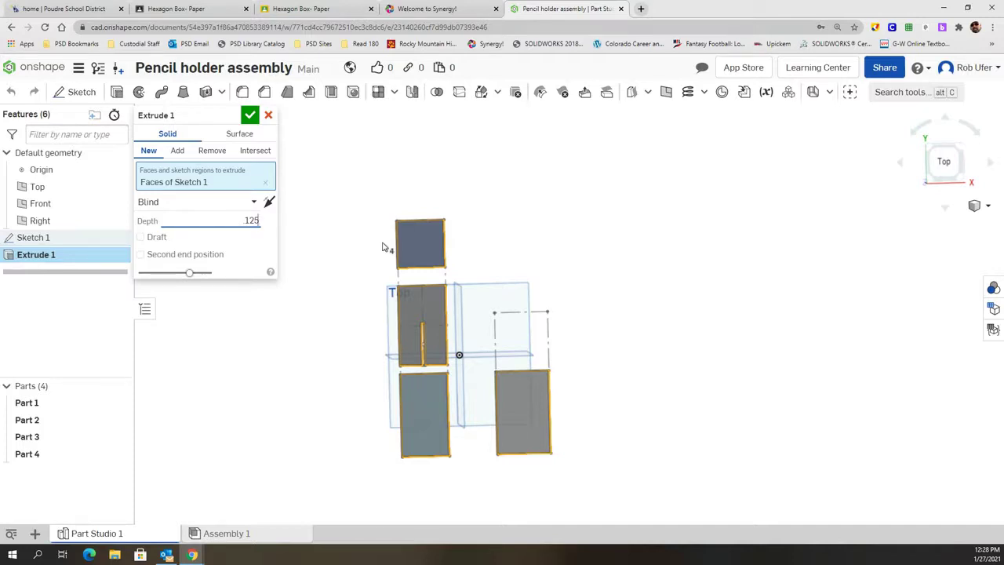
{"action": "type", "text": ".125"}
{"action": "key", "text": "Return"}
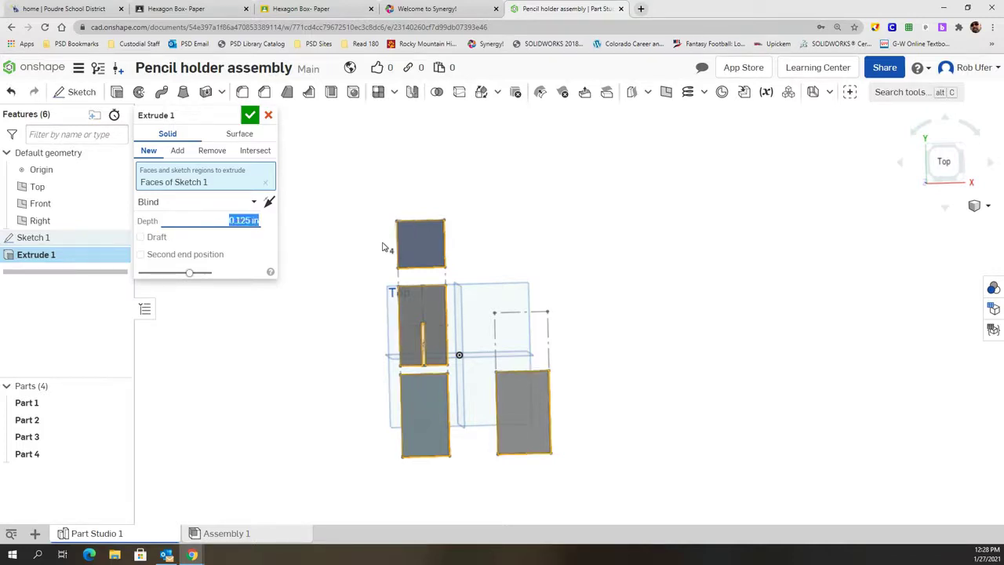
{"action": "left_click", "coordinate": [249, 115]}
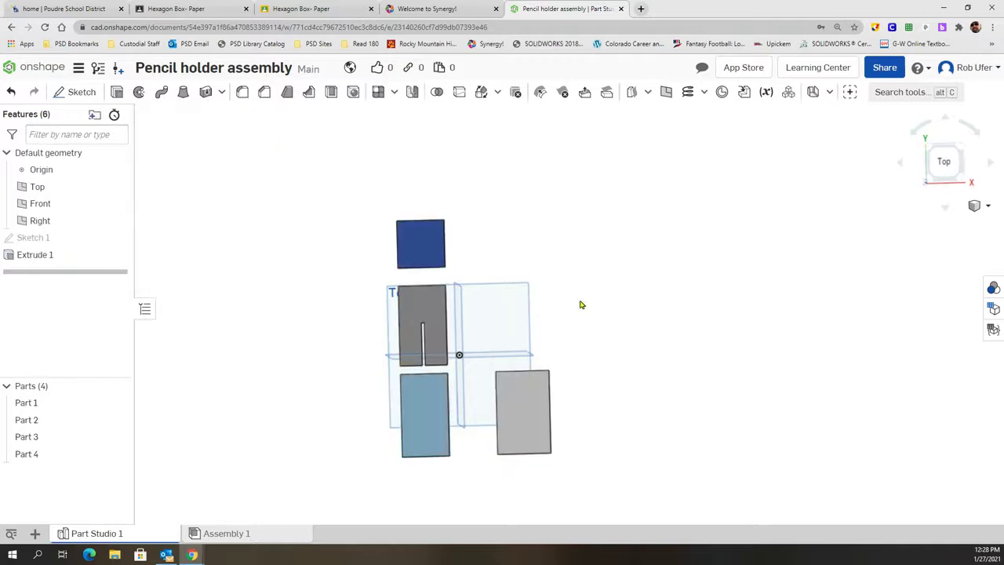
Step: Open Assembly 1 and insert Part 4 from Part Studio 1 into the empty space
{"action": "middle_click_drag", "start_coordinate": [592, 318], "coordinate": [603, 345]}
{"action": "right_click_drag", "start_coordinate": [604, 345], "coordinate": [578, 360]}
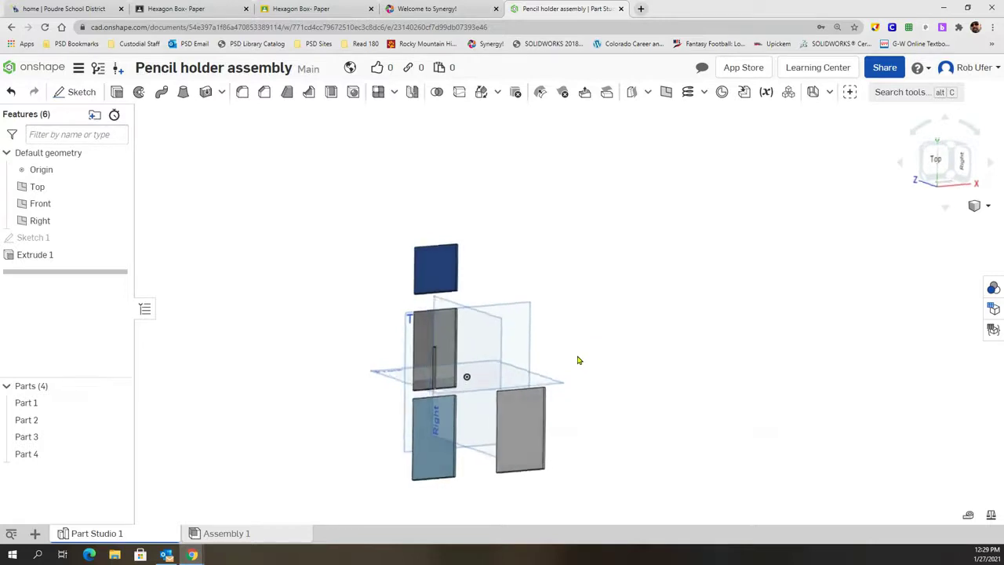
{"action": "left_click", "coordinate": [254, 533]}
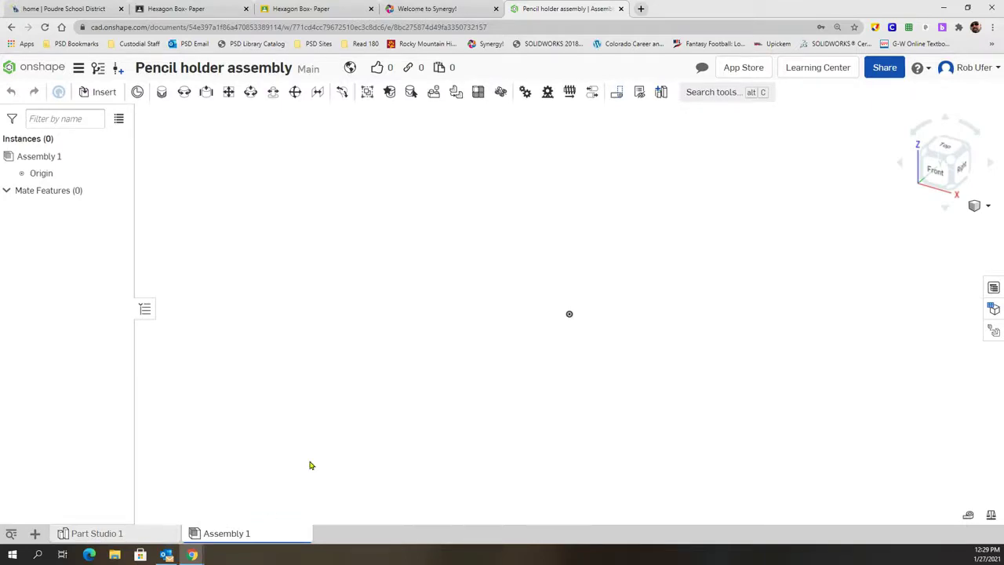
{"action": "left_click", "coordinate": [98, 93]}
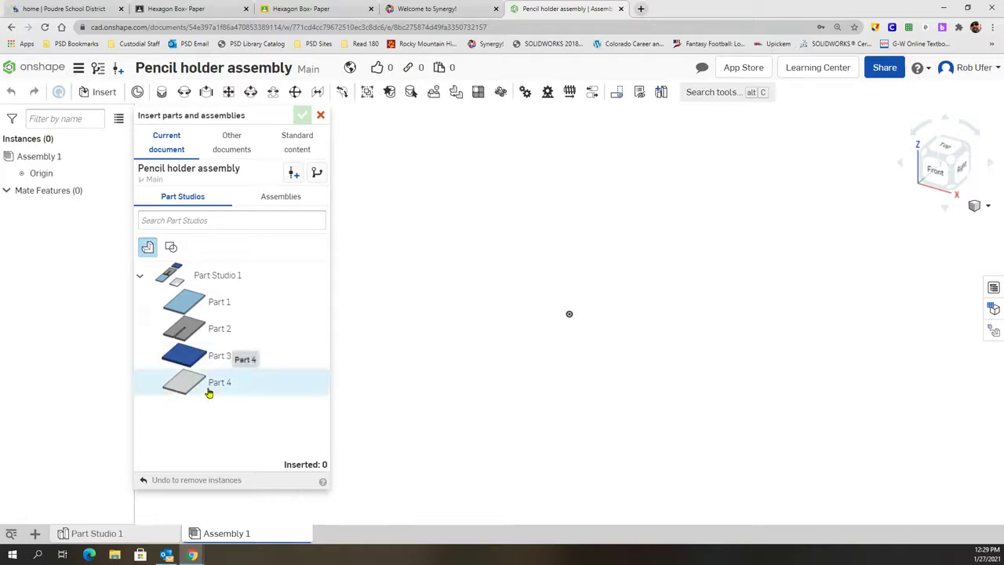
{"action": "left_click_drag", "start_coordinate": [202, 386], "coordinate": [535, 375]}
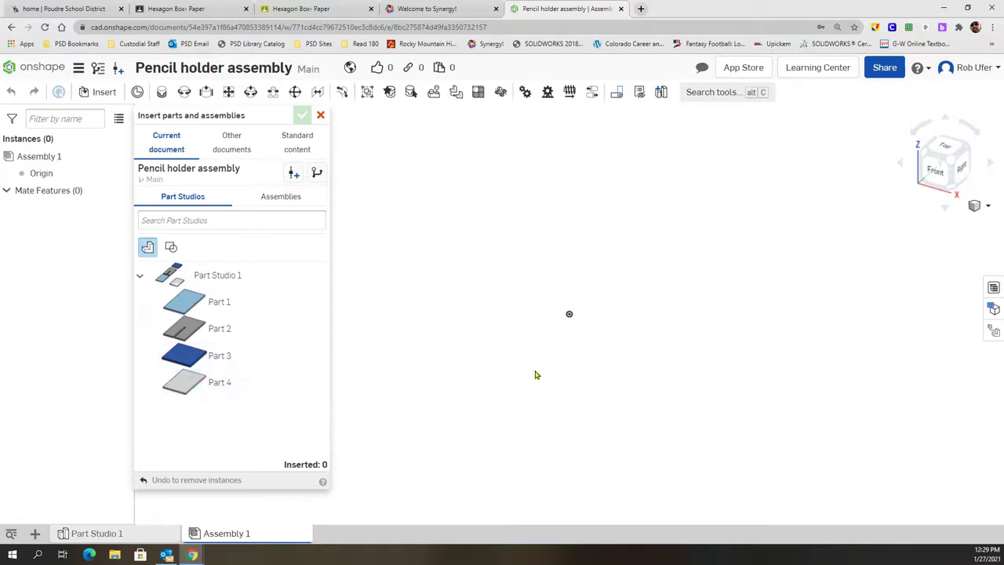
{"action": "left_click", "coordinate": [227, 385]}
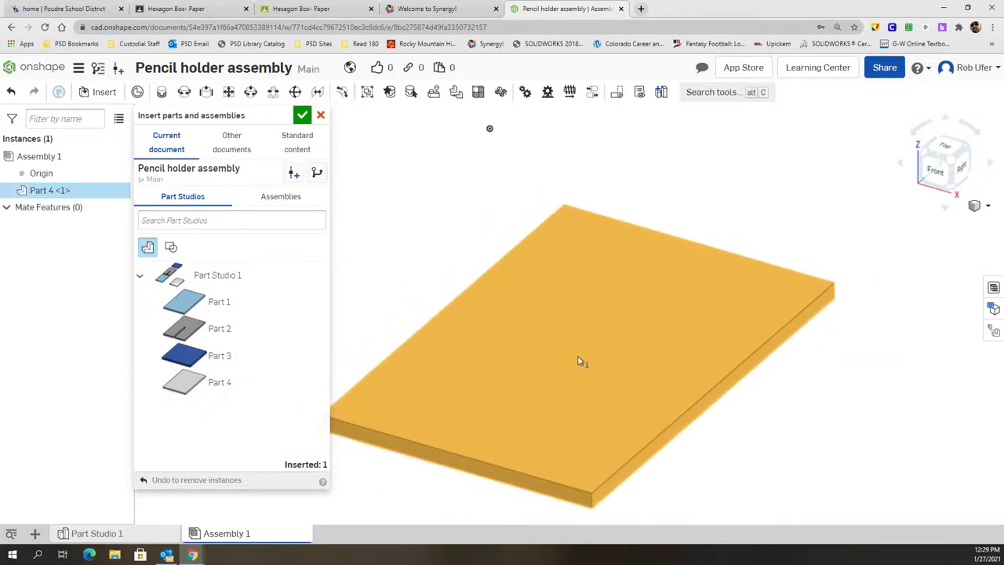
{"action": "left_click", "coordinate": [578, 361]}
Step: Insert one instance each of Part 3 and Part 1 near Part 4, and finish inserting parts
{"action": "mouse_move", "coordinate": [790, 398]}
{"action": "right_mouse_down"}
{"action": "mouse_move", "coordinate": [816, 414]}
{"action": "mouse_move", "coordinate": [795, 416]}
{"action": "mouse_move", "coordinate": [793, 399]}
{"action": "mouse_move", "coordinate": [784, 403]}
{"action": "right_mouse_up"}
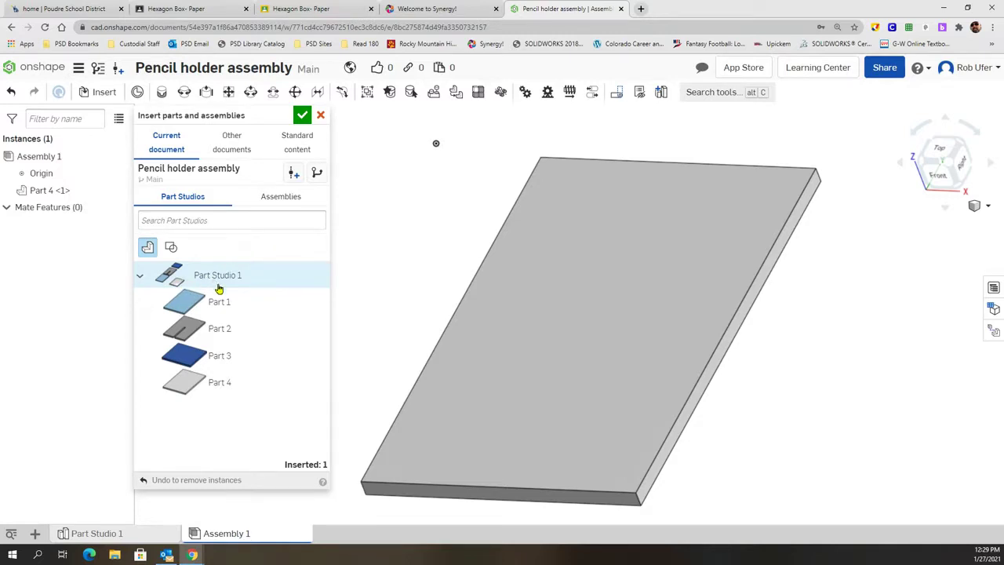
{"action": "left_click", "coordinate": [202, 355]}
{"action": "left_click", "coordinate": [395, 269]}
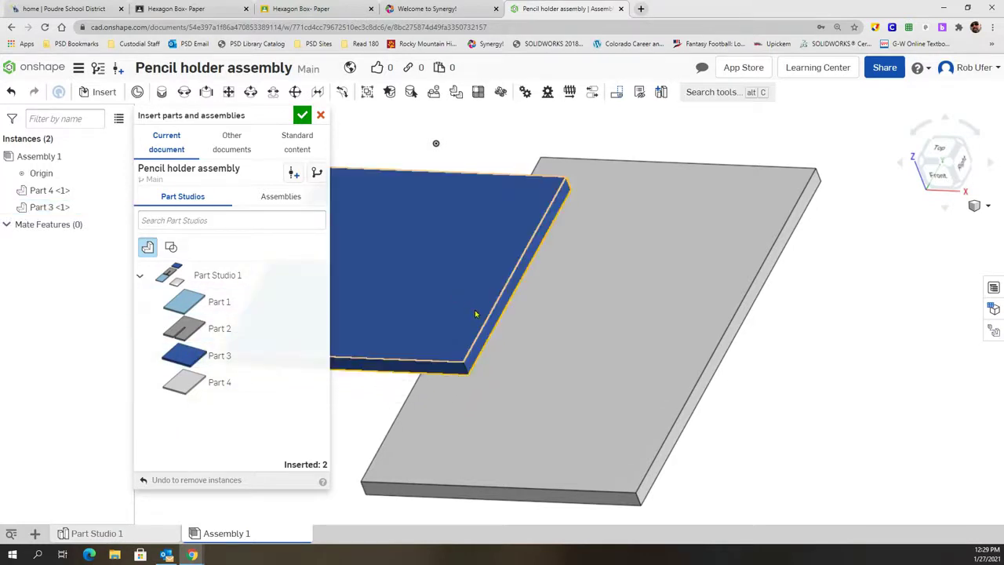
{"action": "scroll", "coordinate": [581, 391], "scroll_direction": "down", "scroll_amount": 5}
{"action": "right_click_drag", "start_coordinate": [692, 371], "coordinate": [718, 396]}
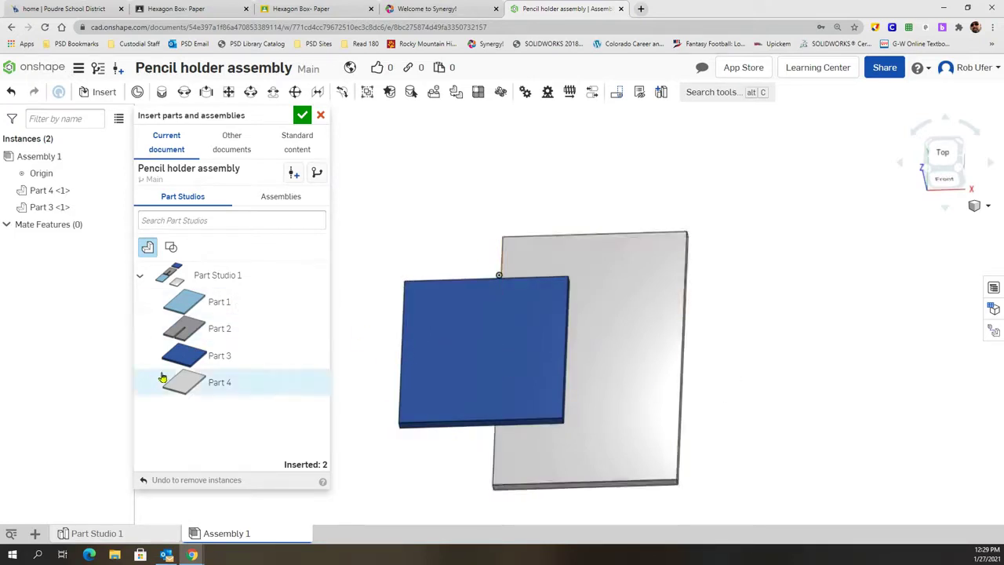
{"action": "left_click", "coordinate": [206, 305]}
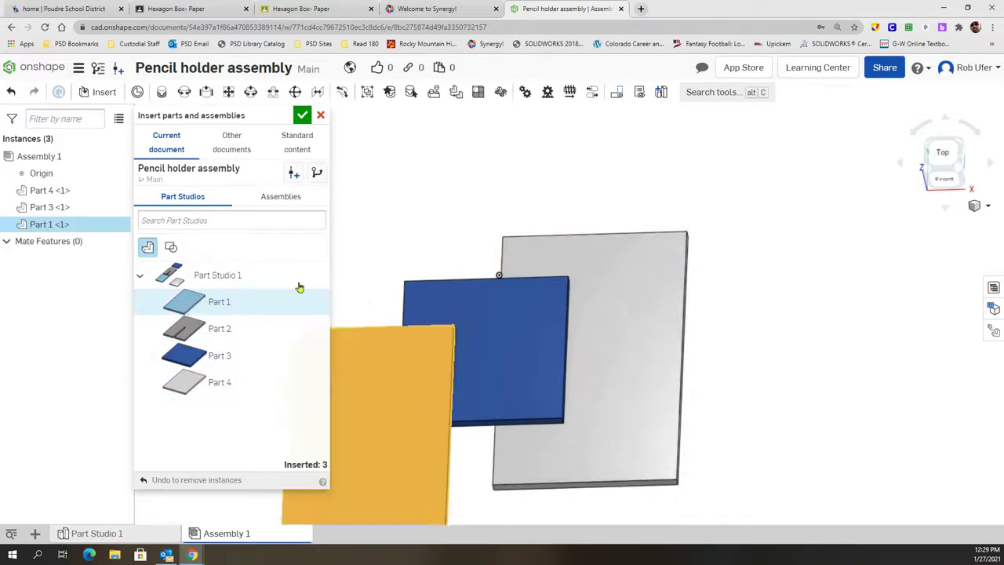
{"action": "left_click", "coordinate": [455, 229]}
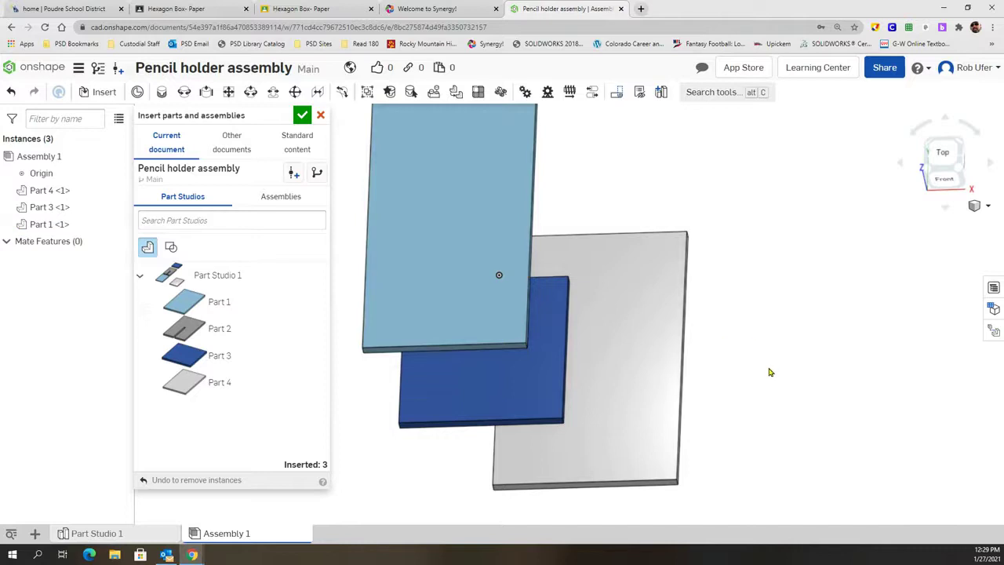
{"action": "right_click_drag", "start_coordinate": [736, 382], "coordinate": [658, 350]}
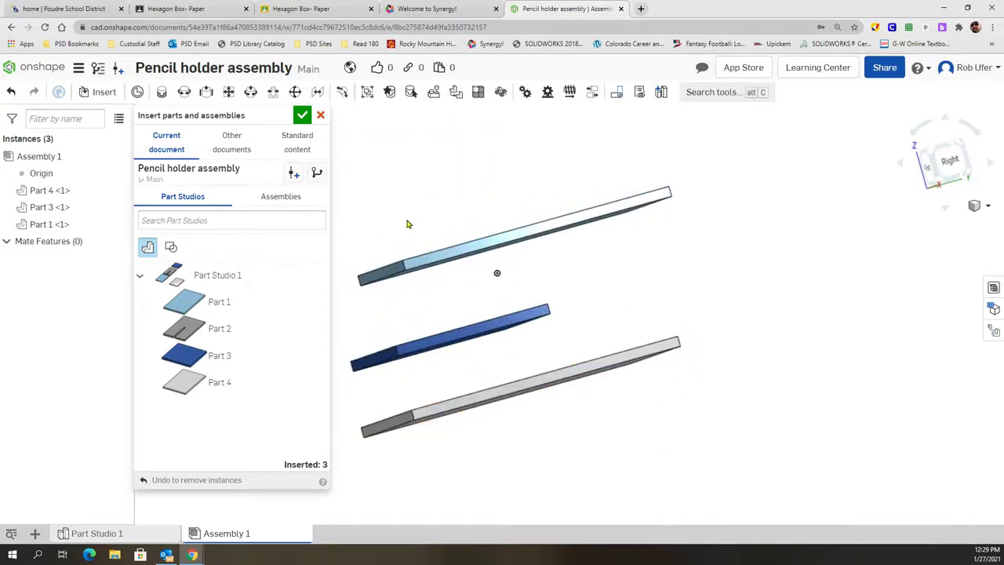
{"action": "left_click", "coordinate": [303, 117]}
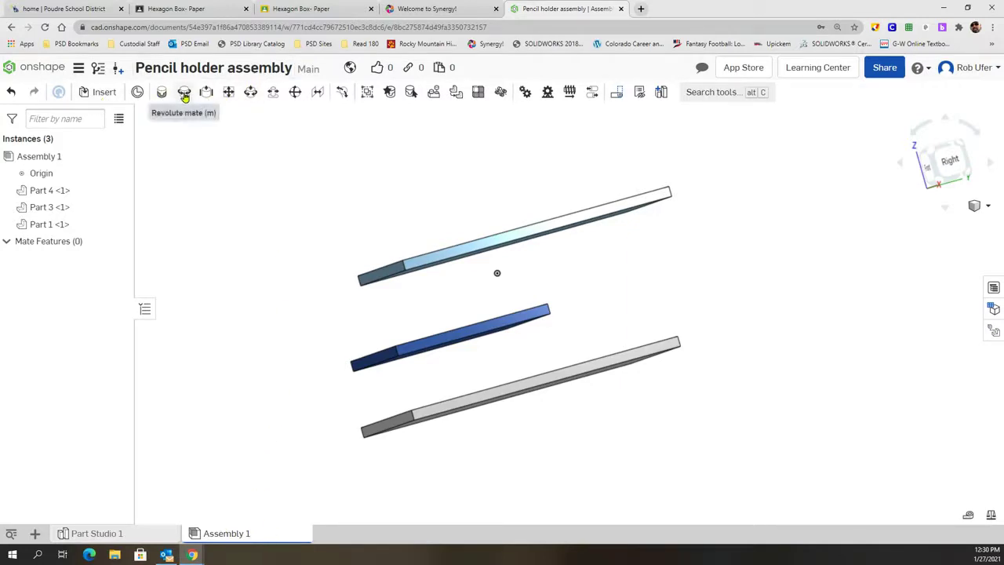
Step: Add a planar mate between a thin edge face of Part 3 and the broad face of Part 1
{"action": "left_click", "coordinate": [227, 93]}
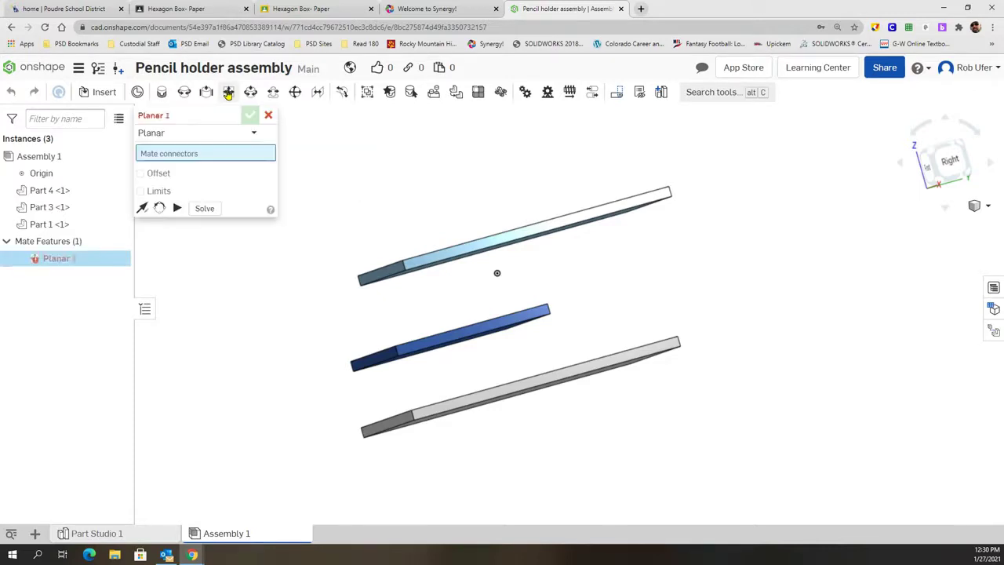
{"action": "scroll", "coordinate": [292, 328], "scroll_direction": "down", "scroll_amount": 3}
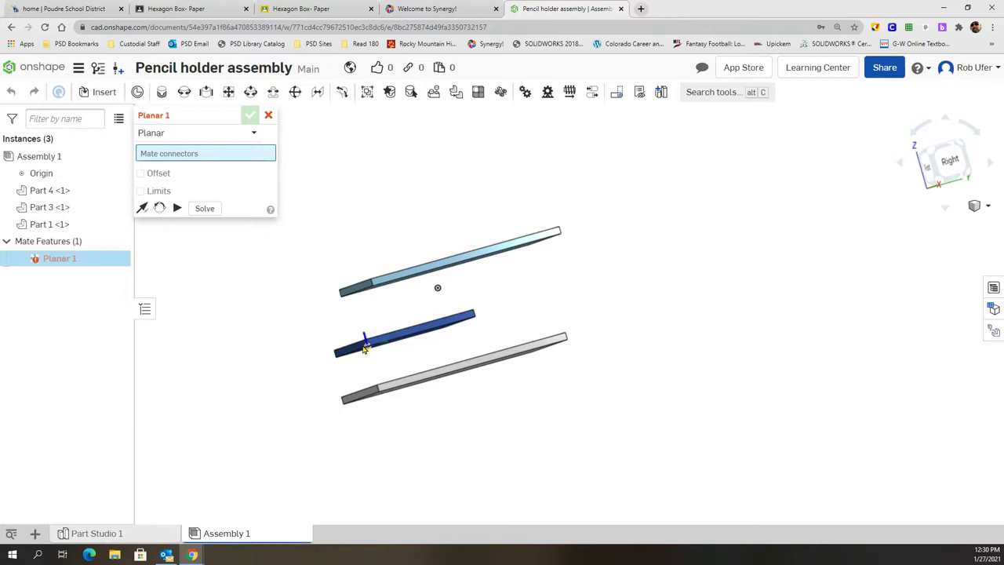
{"action": "scroll", "coordinate": [355, 350], "scroll_direction": "up", "scroll_amount": 5}
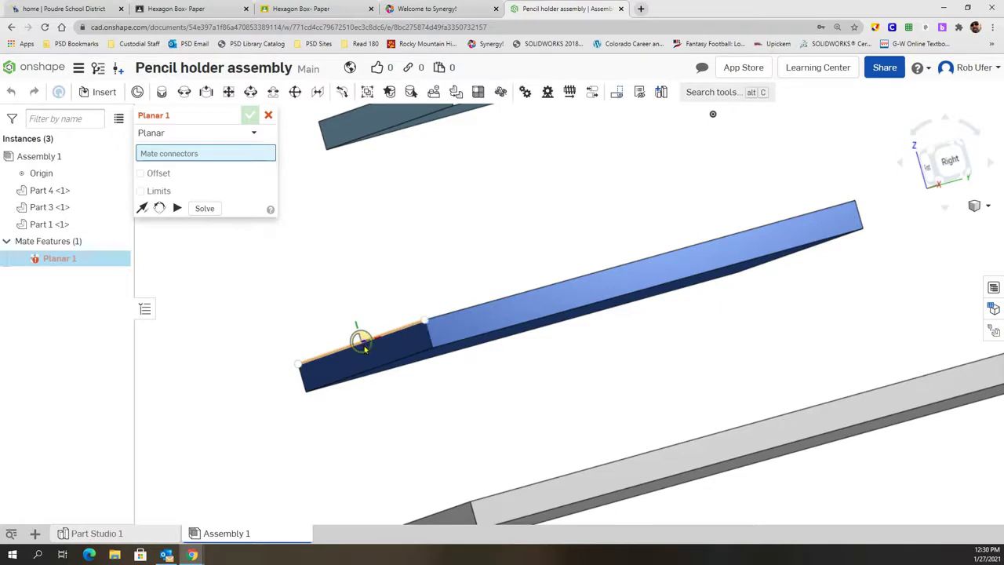
{"action": "left_click", "coordinate": [619, 283]}
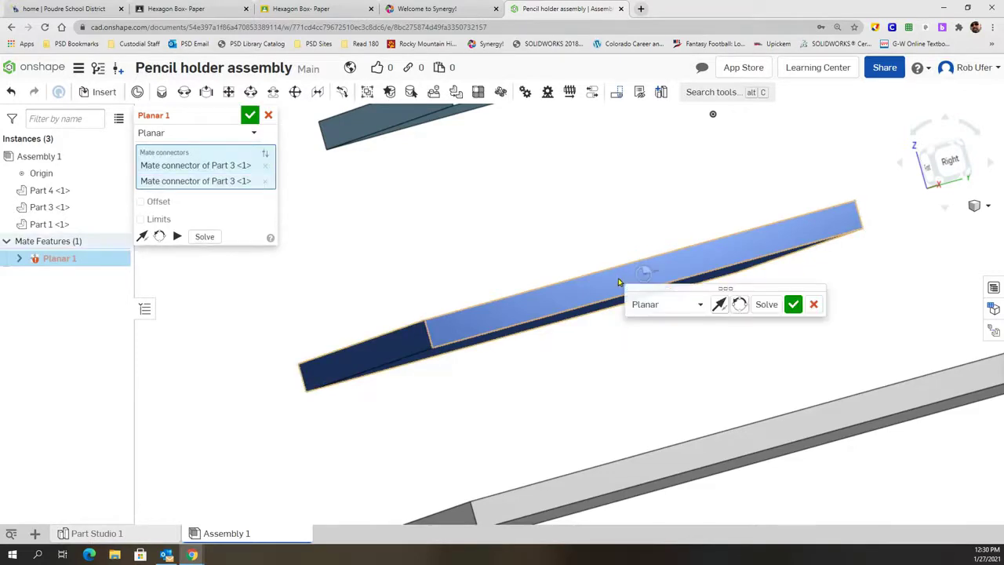
{"action": "left_click", "coordinate": [265, 181]}
{"action": "middle_click_drag", "start_coordinate": [430, 217], "coordinate": [563, 285]}
{"action": "mouse_move", "coordinate": [583, 230]}
{"action": "right_mouse_down"}
{"action": "mouse_move", "coordinate": [628, 208]}
{"action": "mouse_move", "coordinate": [601, 242]}
{"action": "mouse_move", "coordinate": [599, 233]}
{"action": "right_mouse_up"}
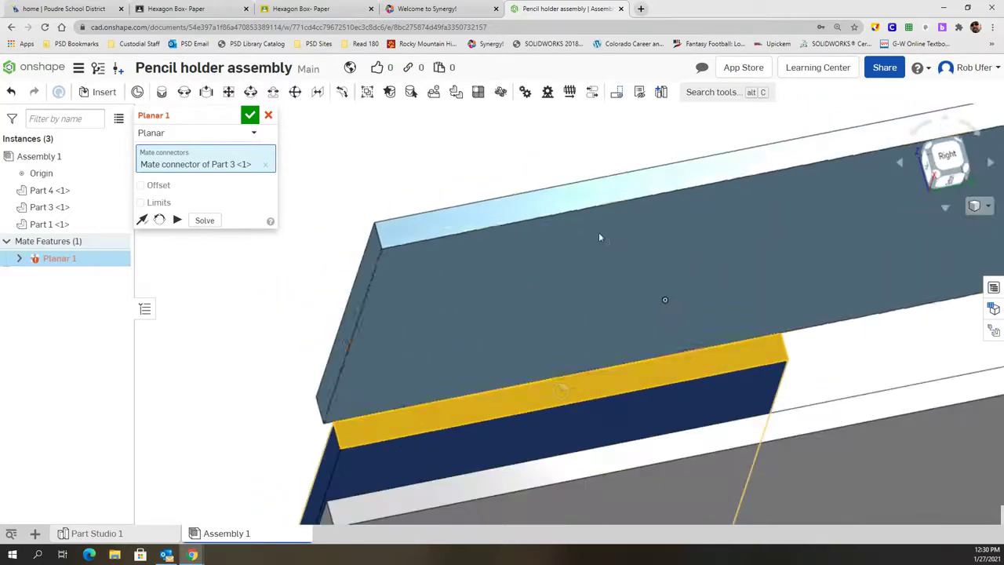
{"action": "left_click", "coordinate": [493, 295]}
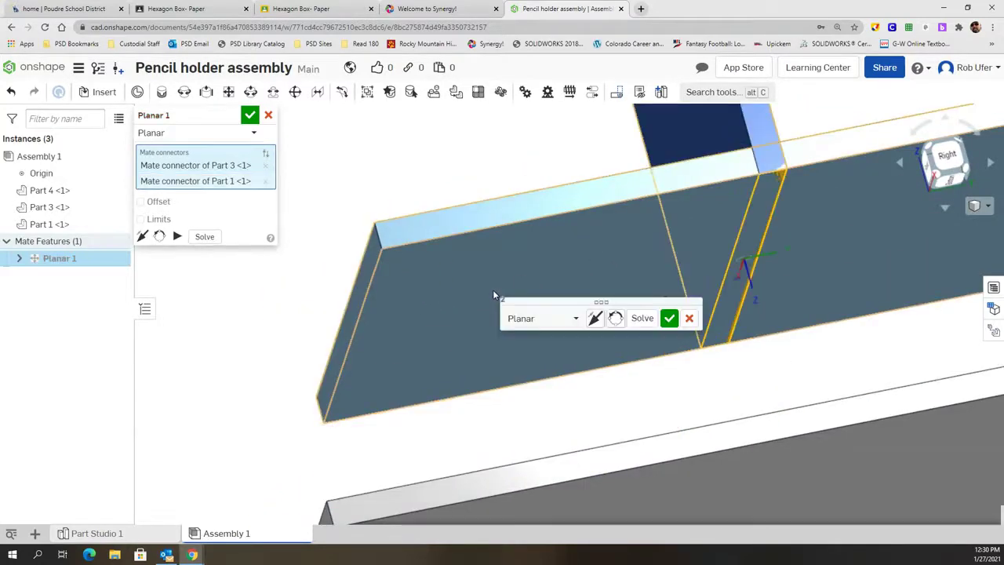
{"action": "left_click", "coordinate": [668, 317]}
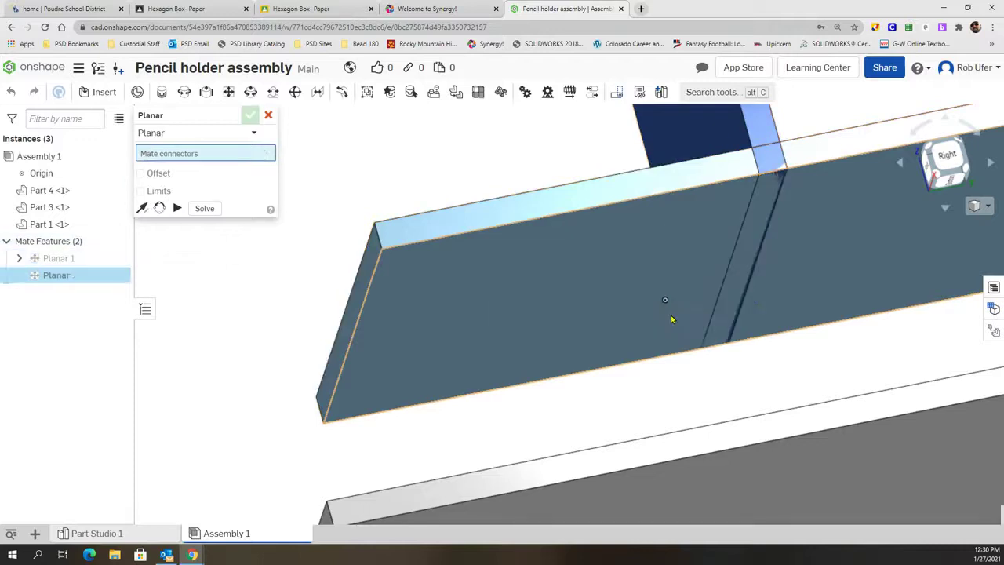
{"action": "middle_click_drag", "start_coordinate": [718, 351], "coordinate": [721, 363]}
{"action": "scroll", "coordinate": [710, 370], "scroll_direction": "up", "scroll_amount": 3}
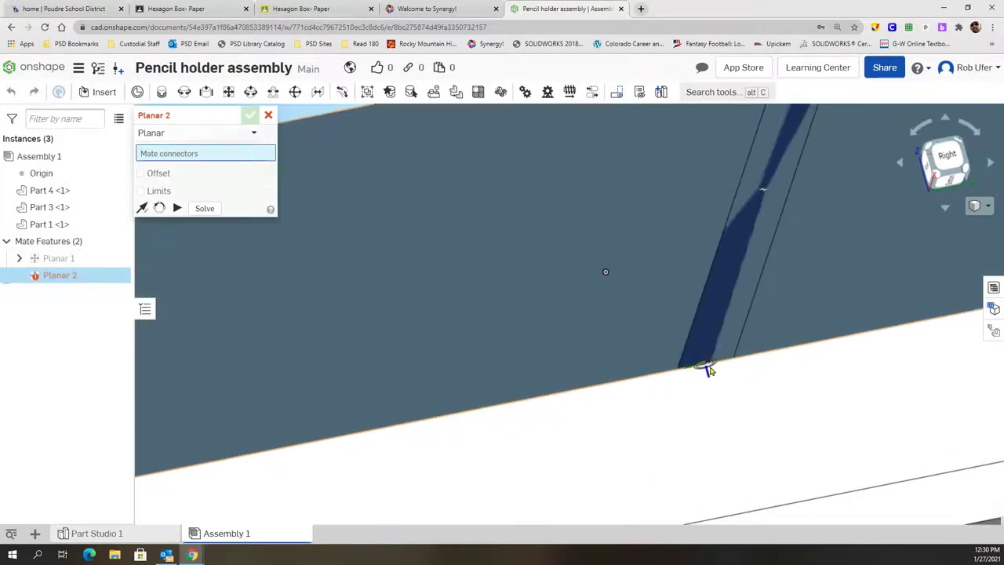
{"action": "scroll", "coordinate": [711, 370], "scroll_direction": "down", "scroll_amount": 5}
{"action": "scroll", "coordinate": [711, 370], "scroll_direction": "down", "scroll_amount": 3}
{"action": "right_click_drag", "start_coordinate": [790, 237], "coordinate": [787, 305]}
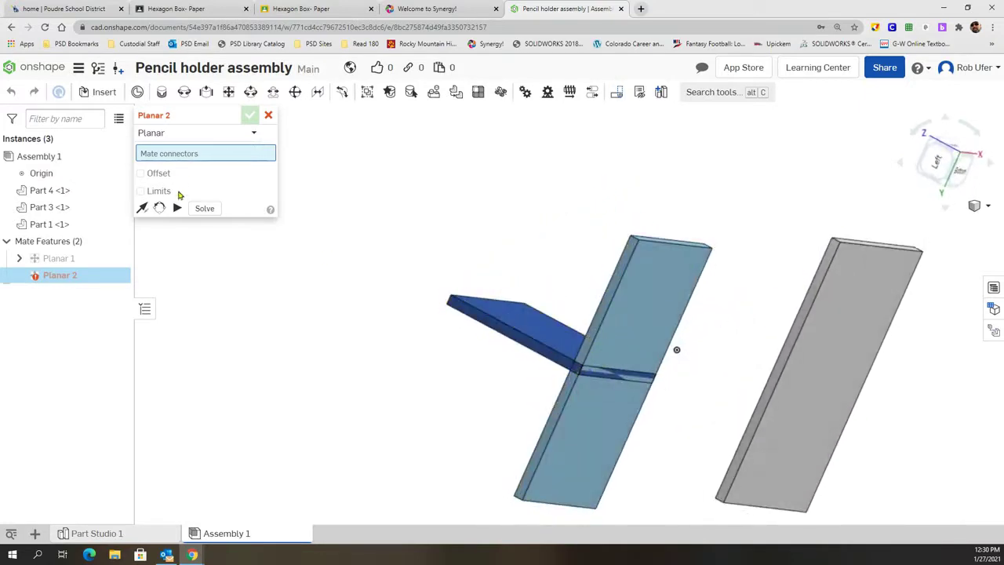
{"action": "left_click", "coordinate": [268, 116]}
Step: Slide Part 1 away from Part 3 to test the planar mate, and delete that mate
{"action": "left_click_drag", "start_coordinate": [610, 338], "coordinate": [672, 186]}
{"action": "right_click_drag", "start_coordinate": [603, 413], "coordinate": [645, 415]}
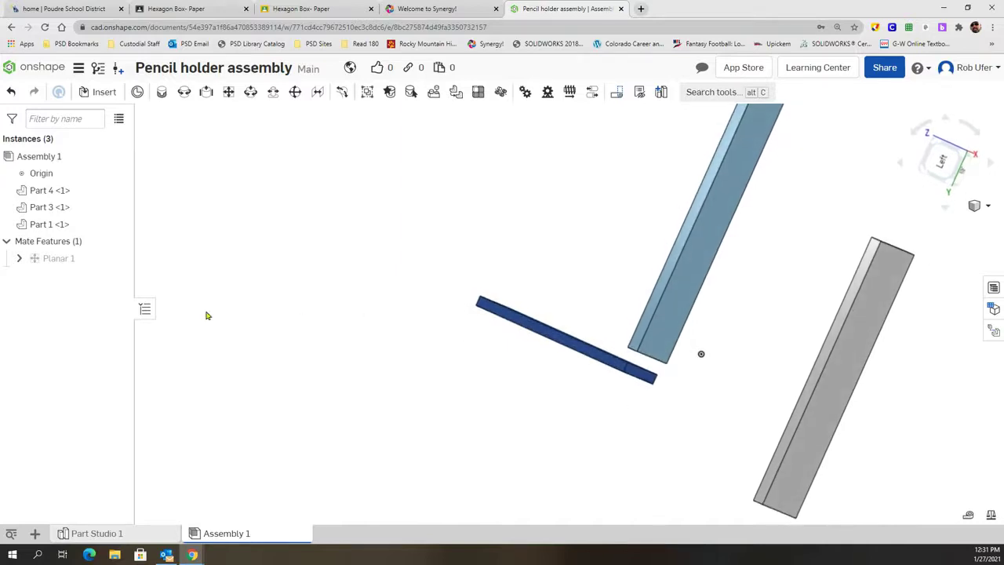
{"action": "right_click", "coordinate": [21, 261]}
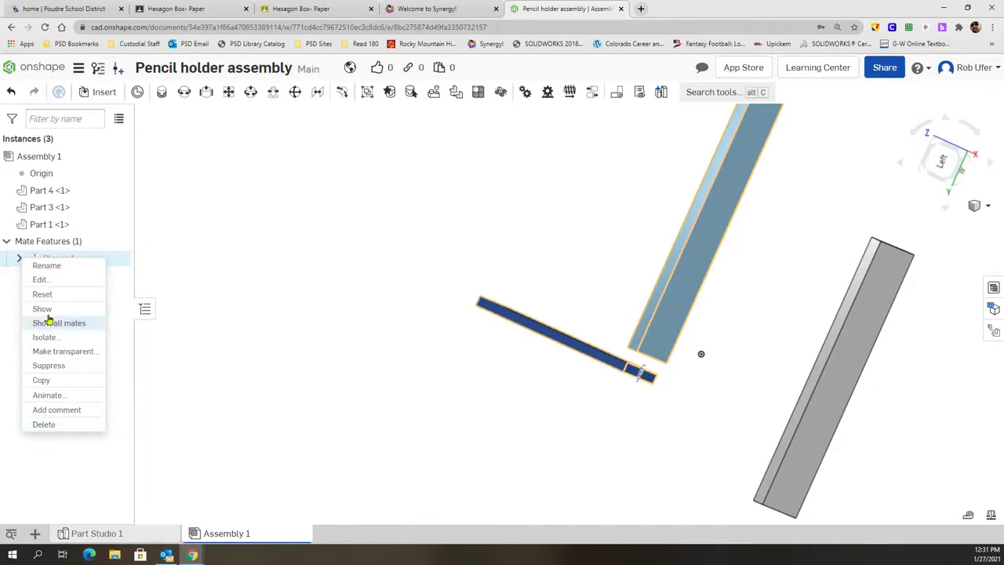
{"action": "left_click", "coordinate": [60, 425]}
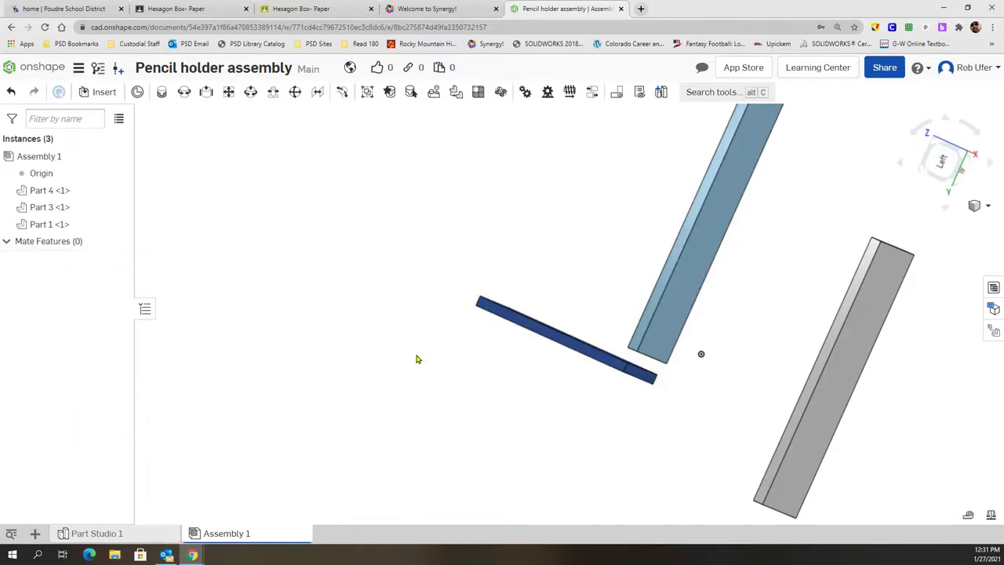
Step: Create a new planar mate joining Part 3's edge face beside Part 1 to Part 1's inner broad face, and leave the mate tool
{"action": "right_click_drag", "start_coordinate": [445, 356], "coordinate": [648, 328]}
{"action": "right_click_drag", "start_coordinate": [708, 393], "coordinate": [693, 385]}
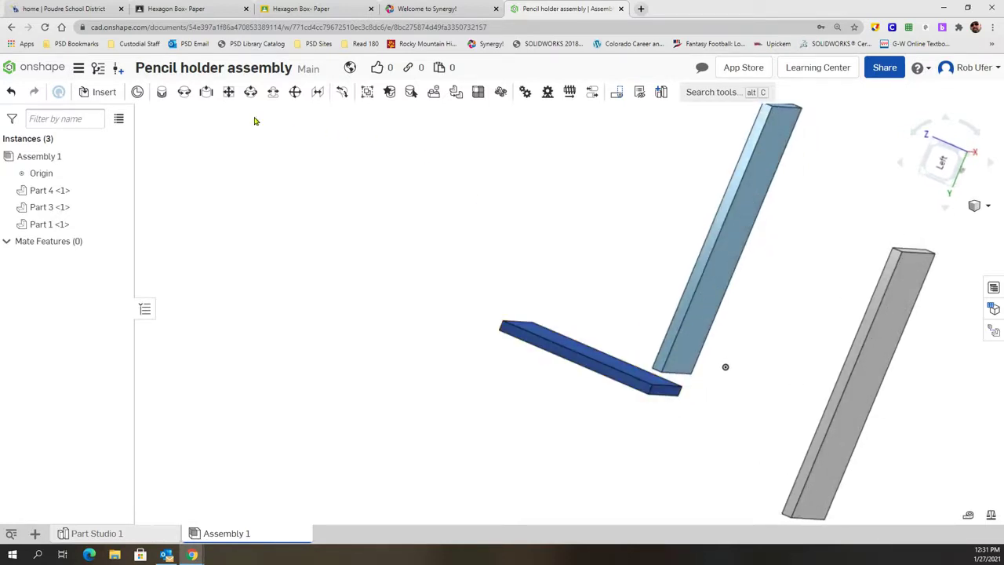
{"action": "left_click", "coordinate": [228, 92]}
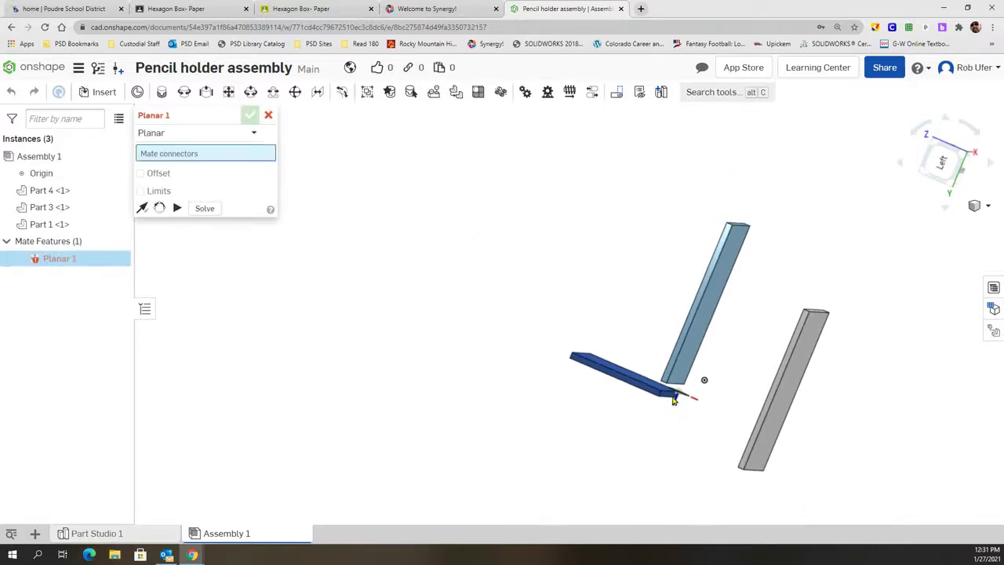
{"action": "scroll", "coordinate": [673, 404], "scroll_direction": "up", "scroll_amount": 5}
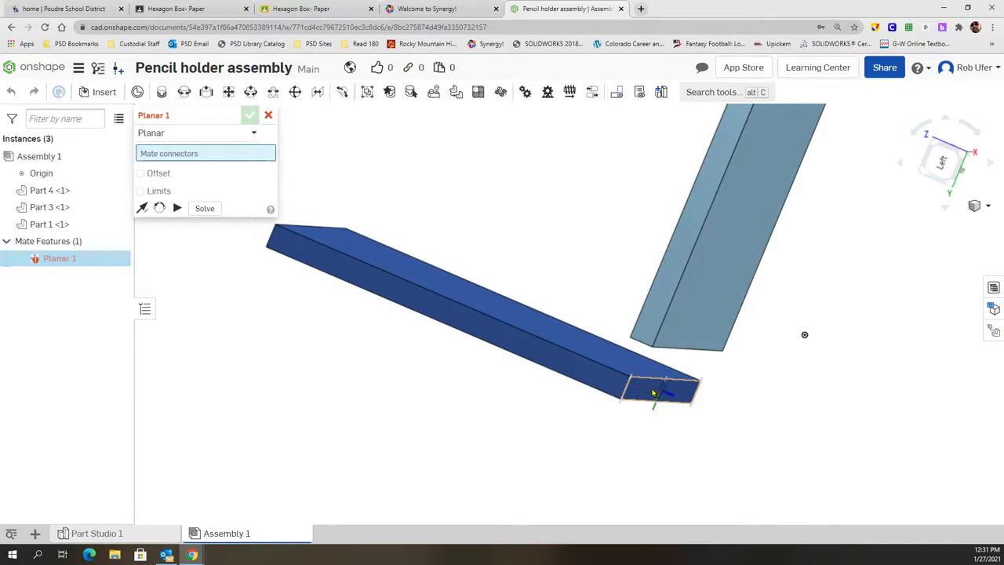
{"action": "left_click", "coordinate": [653, 392]}
{"action": "right_click_drag", "start_coordinate": [587, 287], "coordinate": [652, 305]}
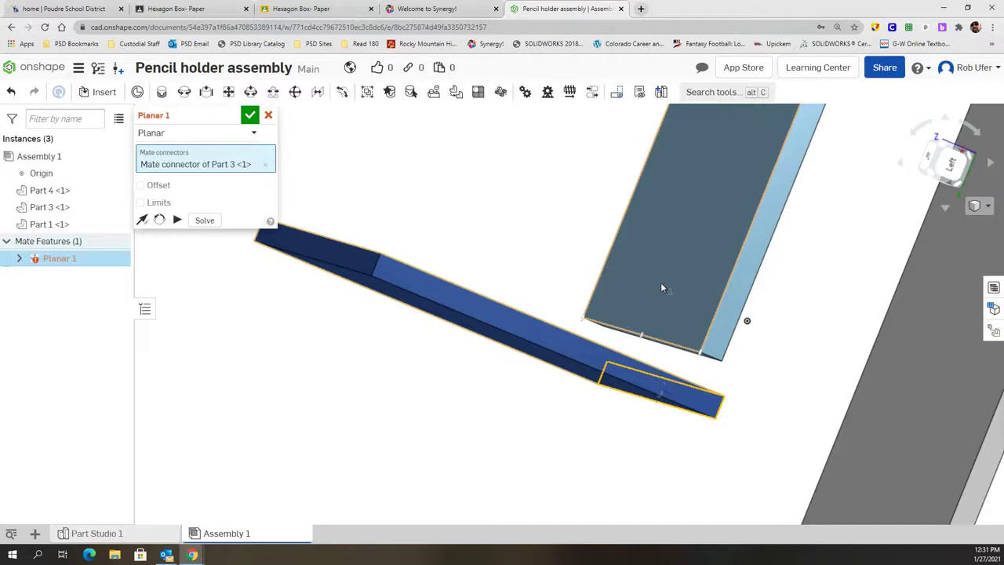
{"action": "left_click", "coordinate": [657, 293]}
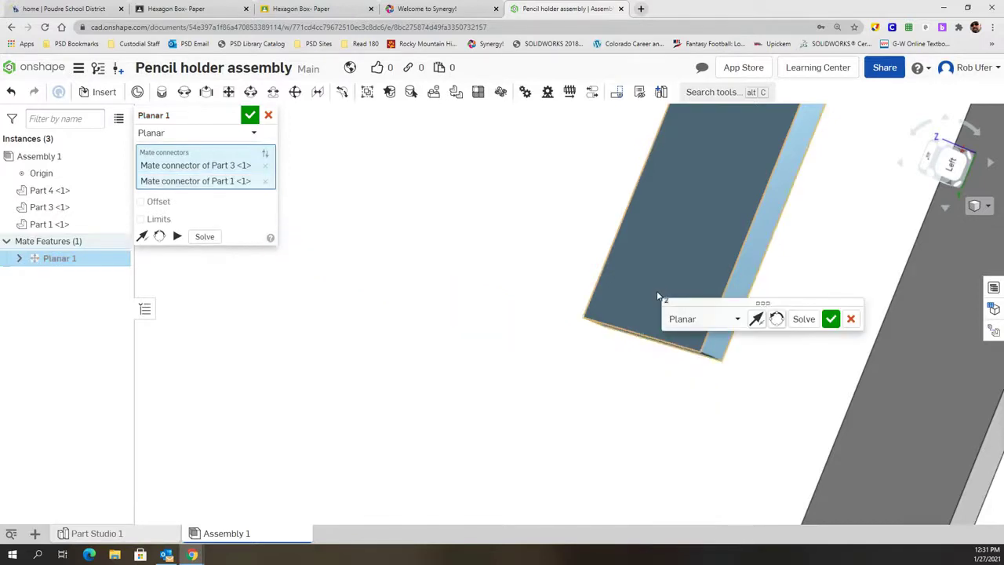
{"action": "left_click", "coordinate": [831, 318]}
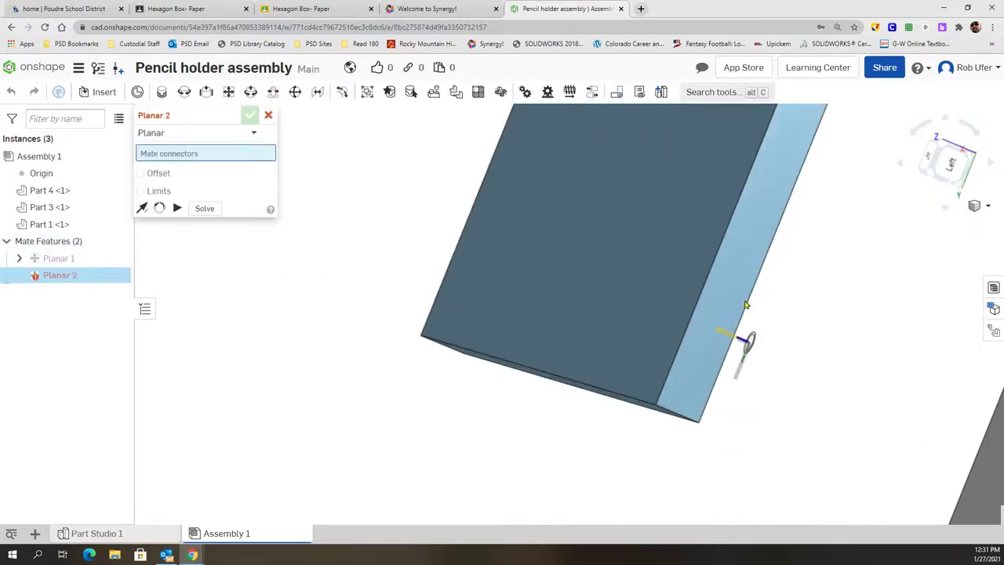
{"action": "scroll", "coordinate": [743, 308], "scroll_direction": "up", "scroll_amount": 3}
{"action": "right_click_drag", "start_coordinate": [757, 285], "coordinate": [635, 264]}
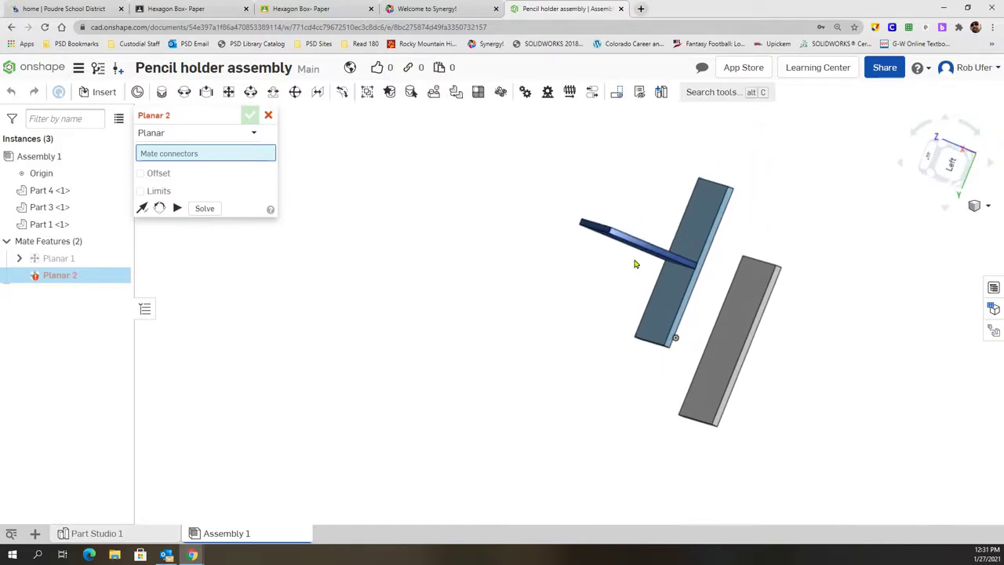
{"action": "left_click", "coordinate": [268, 116]}
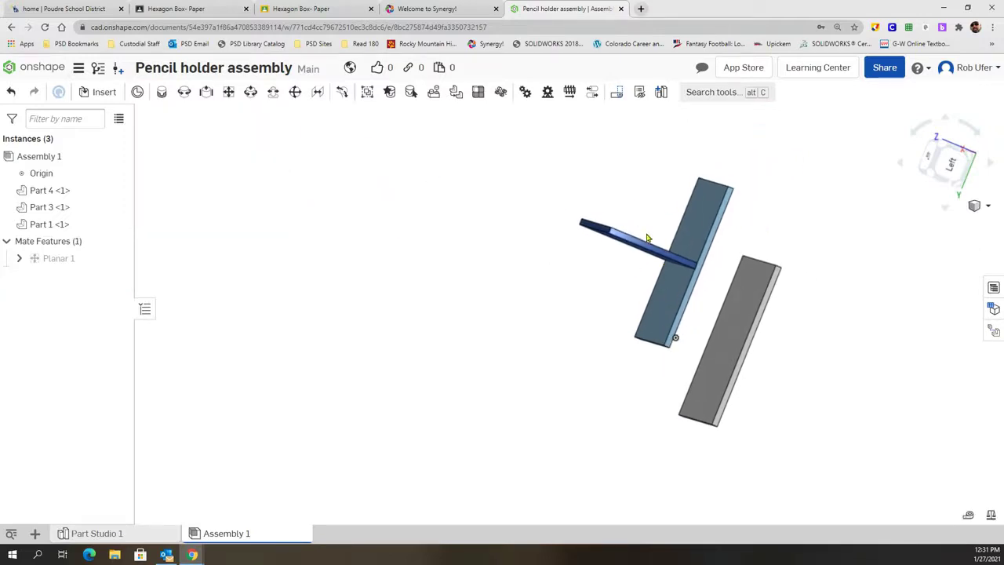
Step: Slide Part 3 along the inner face of Part 1 to a position near Part 1's lower end
{"action": "left_click_drag", "start_coordinate": [641, 257], "coordinate": [628, 318]}
{"action": "right_click_drag", "start_coordinate": [650, 294], "coordinate": [585, 278]}
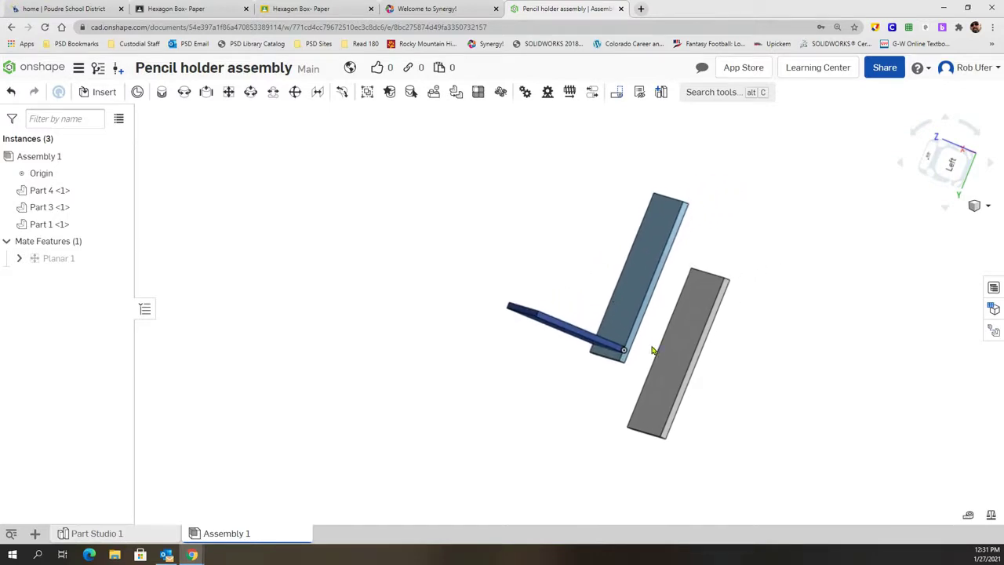
{"action": "scroll", "coordinate": [635, 347], "scroll_direction": "down", "scroll_amount": 1}
{"action": "scroll", "coordinate": [634, 347], "scroll_direction": "up", "scroll_amount": 3}
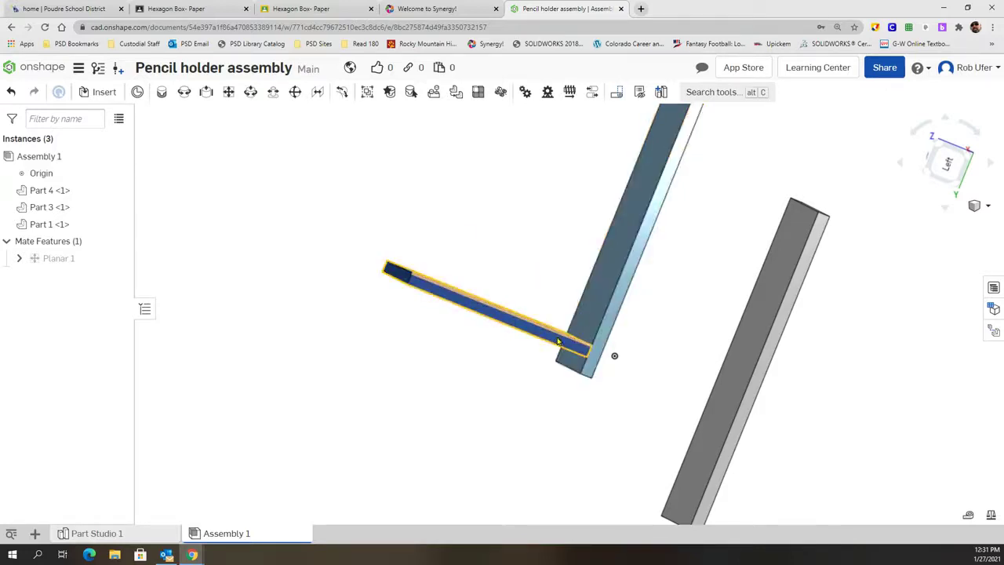
{"action": "left_click_drag", "start_coordinate": [555, 339], "coordinate": [542, 372]}
{"action": "right_click_drag", "start_coordinate": [617, 410], "coordinate": [625, 373]}
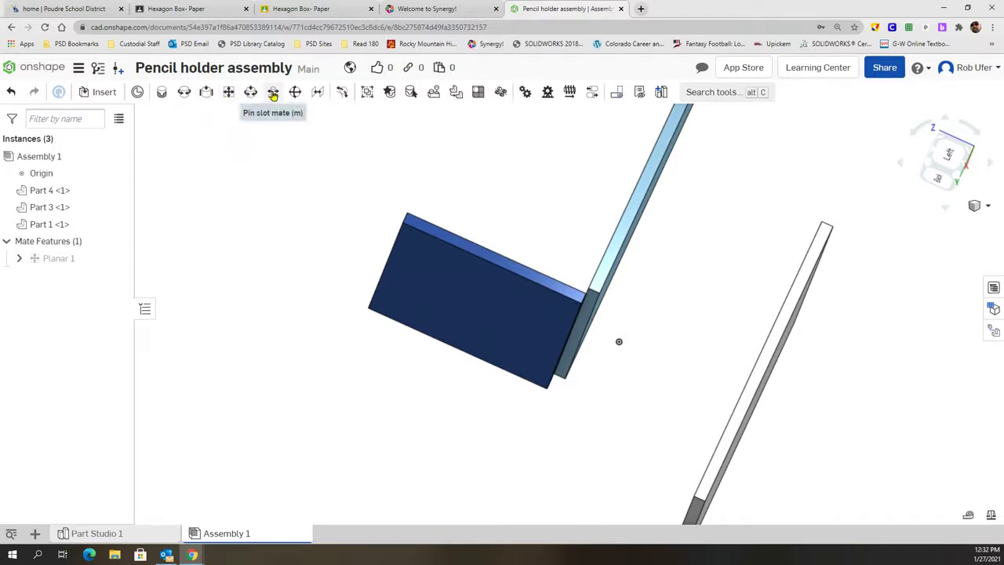
Step: Add a planar mate between Part 3's broad outer face and the thin lower end face of Part 1 so they are flush
{"action": "left_click", "coordinate": [228, 92]}
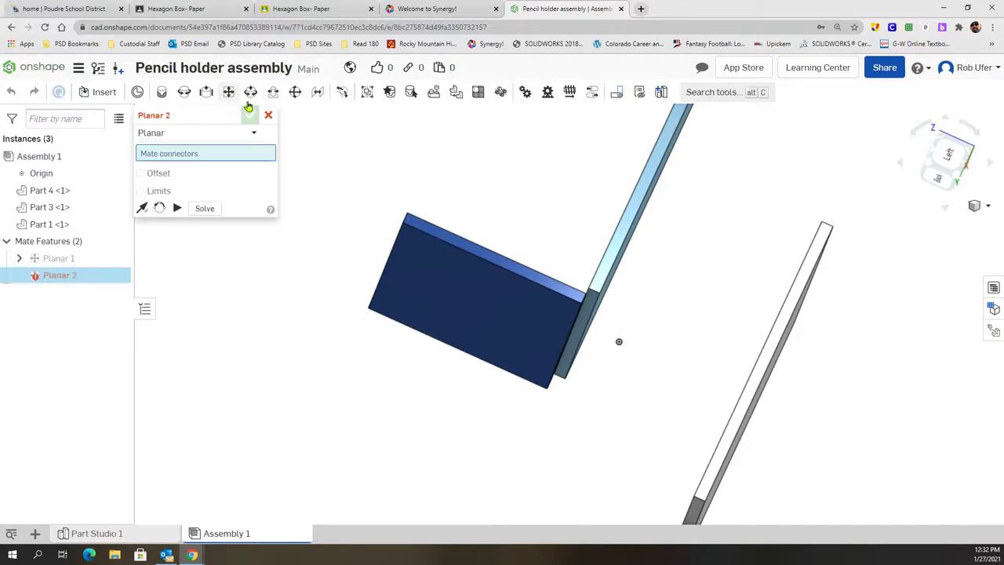
{"action": "left_click", "coordinate": [526, 330]}
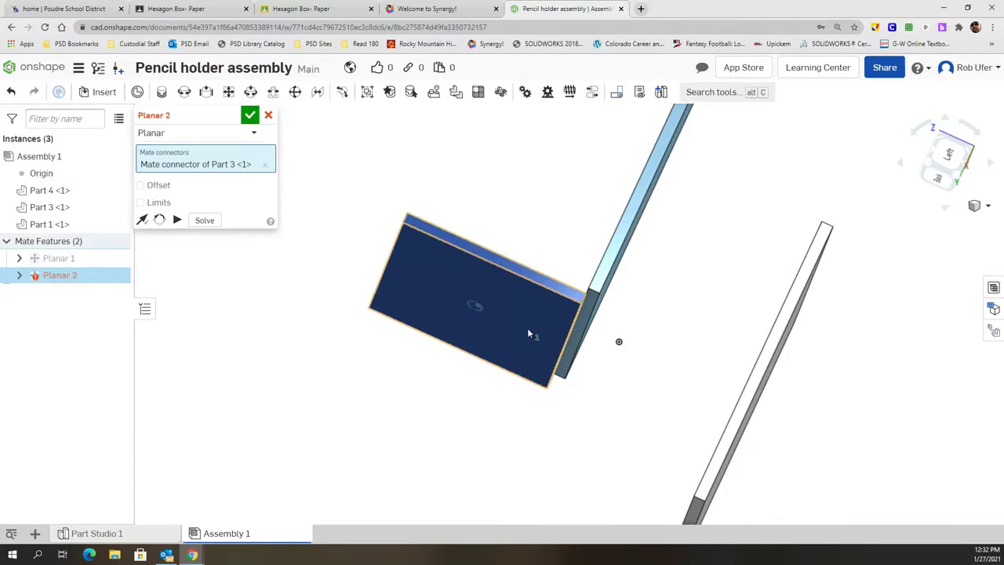
{"action": "scroll", "coordinate": [576, 341], "scroll_direction": "up", "scroll_amount": 5}
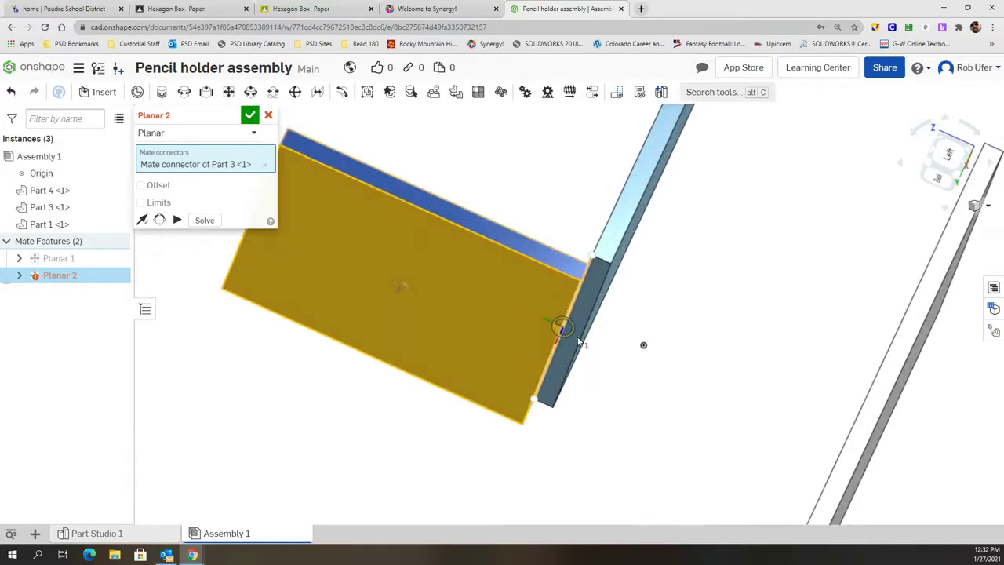
{"action": "left_click", "coordinate": [580, 300]}
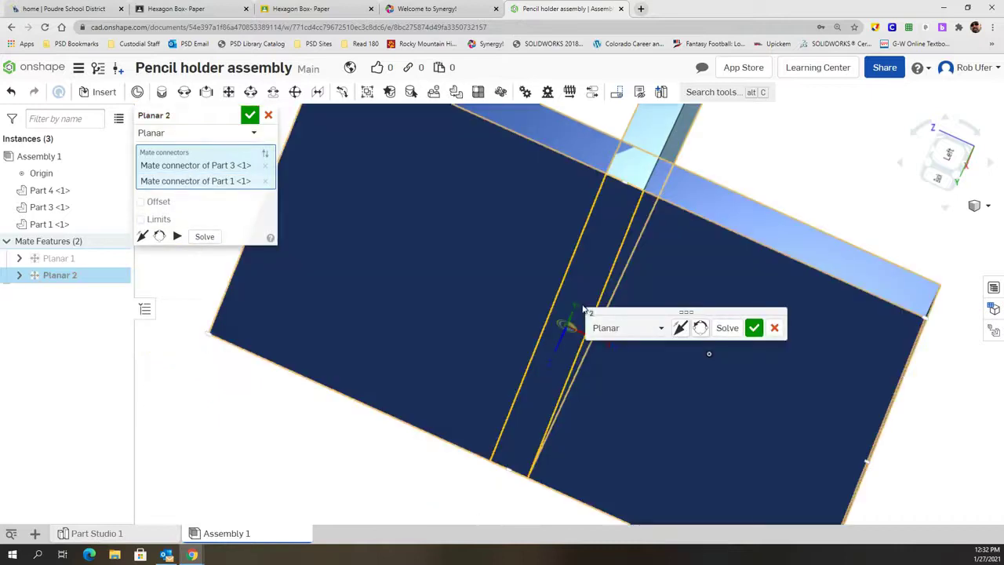
{"action": "left_click", "coordinate": [753, 328]}
Step: Drag the mated Parts 3 and 1 to check their remaining movement, closing the empty third mate
{"action": "scroll", "coordinate": [710, 352], "scroll_direction": "up", "scroll_amount": 5}
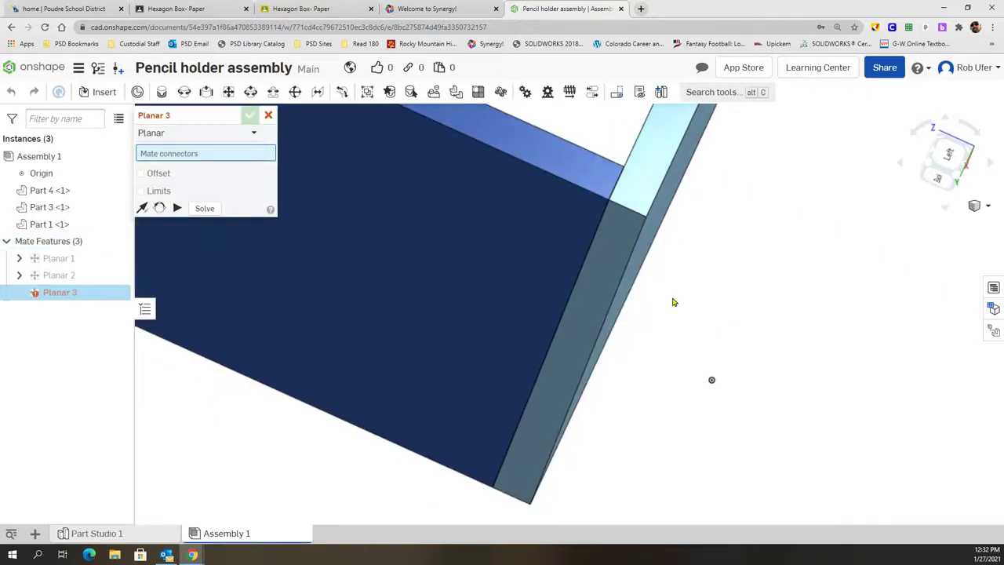
{"action": "right_click_drag", "start_coordinate": [676, 343], "coordinate": [661, 379]}
{"action": "scroll", "coordinate": [661, 379], "scroll_direction": "down", "scroll_amount": 5}
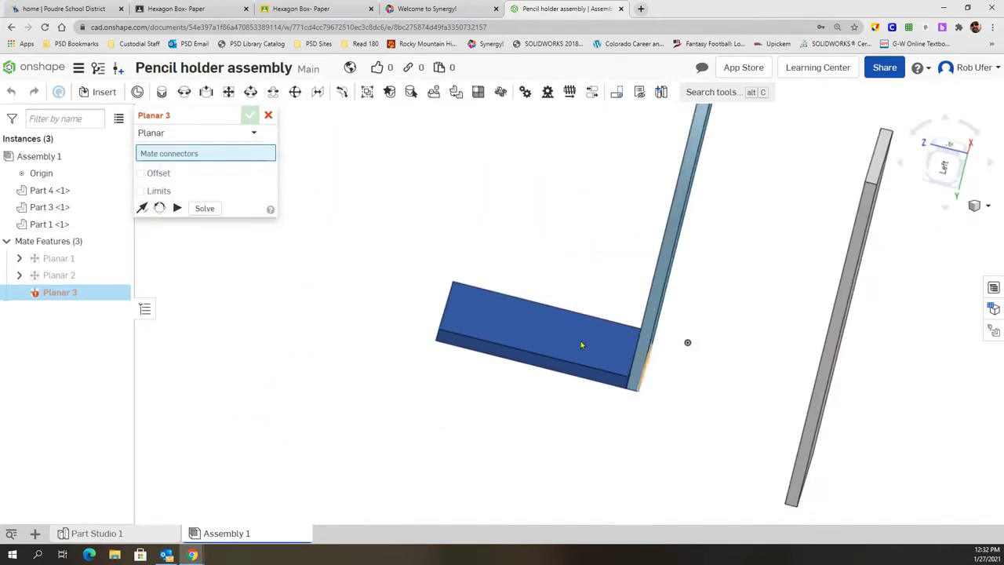
{"action": "left_click_drag", "start_coordinate": [540, 327], "coordinate": [493, 391]}
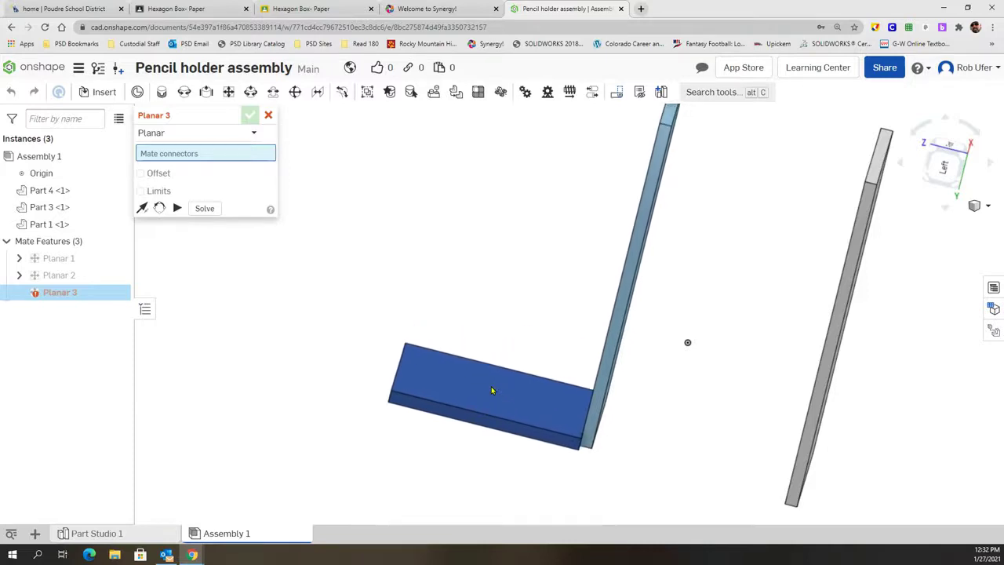
{"action": "right_click_drag", "start_coordinate": [637, 405], "coordinate": [569, 443]}
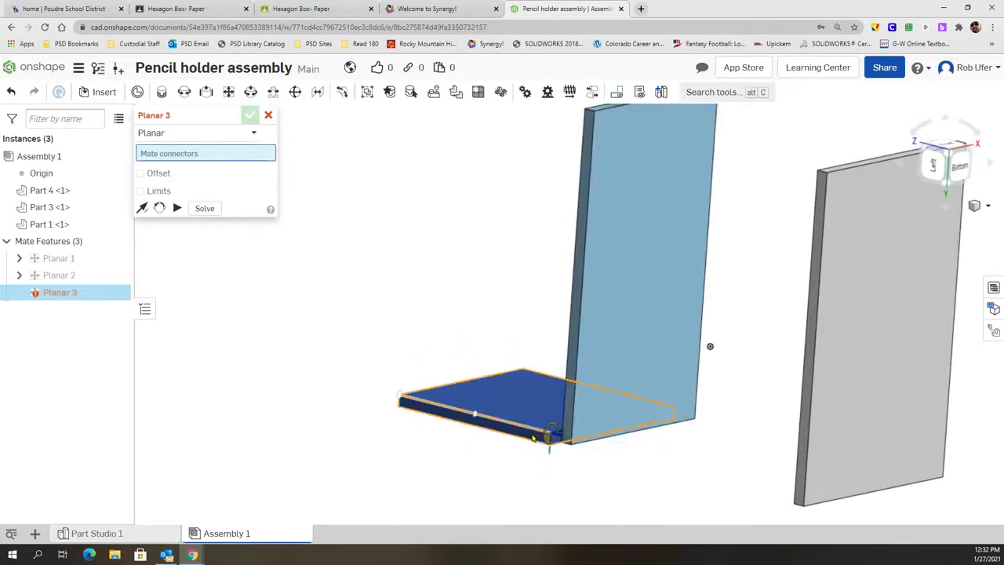
{"action": "left_click", "coordinate": [267, 116]}
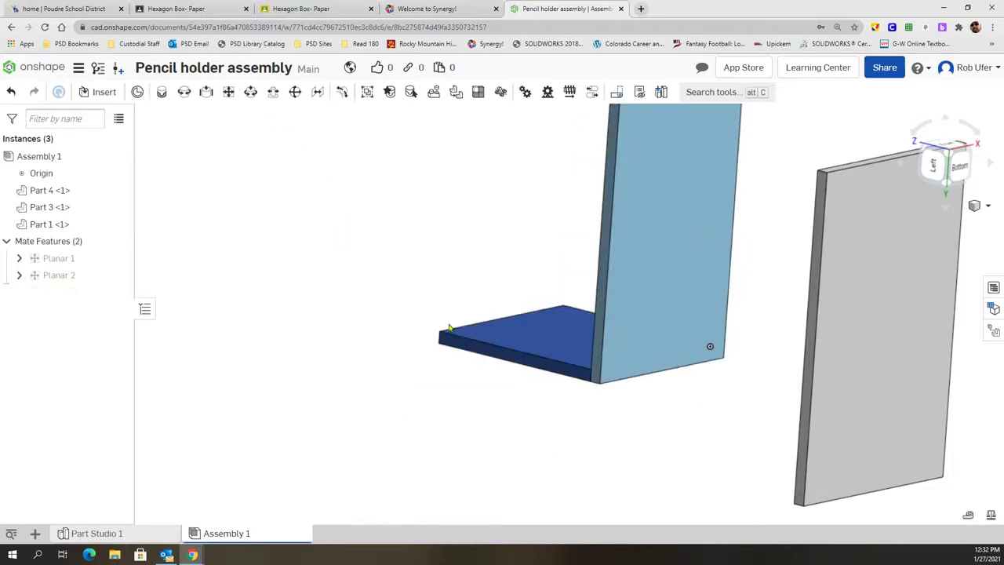
{"action": "mouse_move", "coordinate": [538, 332]}
{"action": "left_mouse_down"}
{"action": "mouse_move", "coordinate": [471, 349]}
{"action": "mouse_move", "coordinate": [535, 329]}
{"action": "left_mouse_up"}
{"action": "right_click_drag", "start_coordinate": [583, 442], "coordinate": [606, 440]}
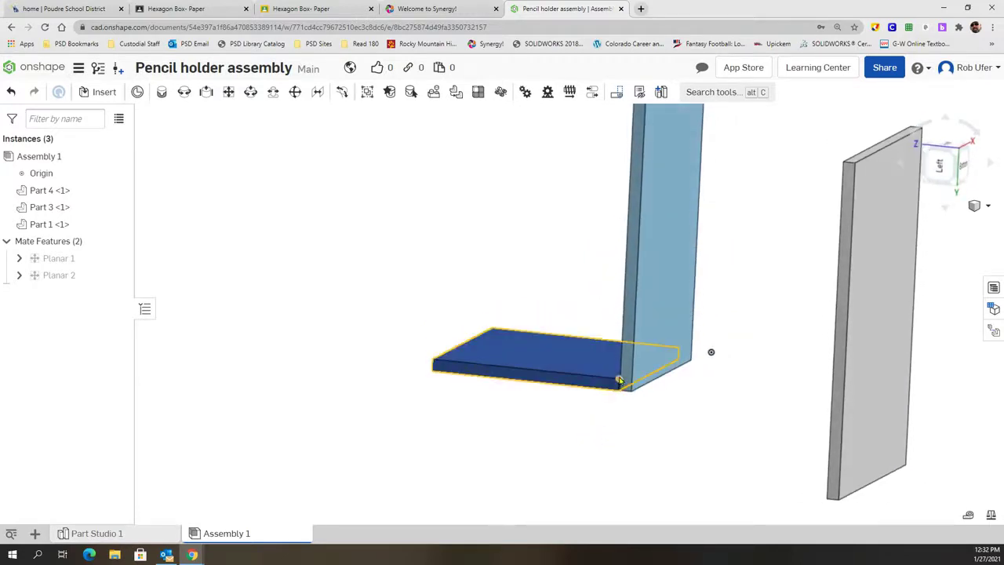
{"action": "left_click_drag", "start_coordinate": [609, 389], "coordinate": [570, 412]}
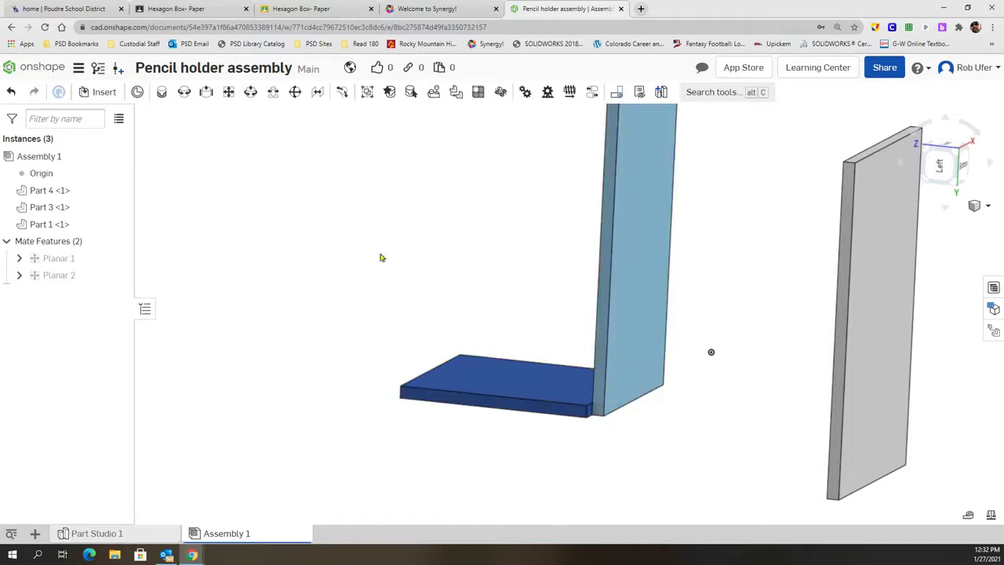
Step: Add a planar mate making Part 3's thin side face flush with Part 1's thin side face, closing the empty fourth mate
{"action": "left_click", "coordinate": [227, 91]}
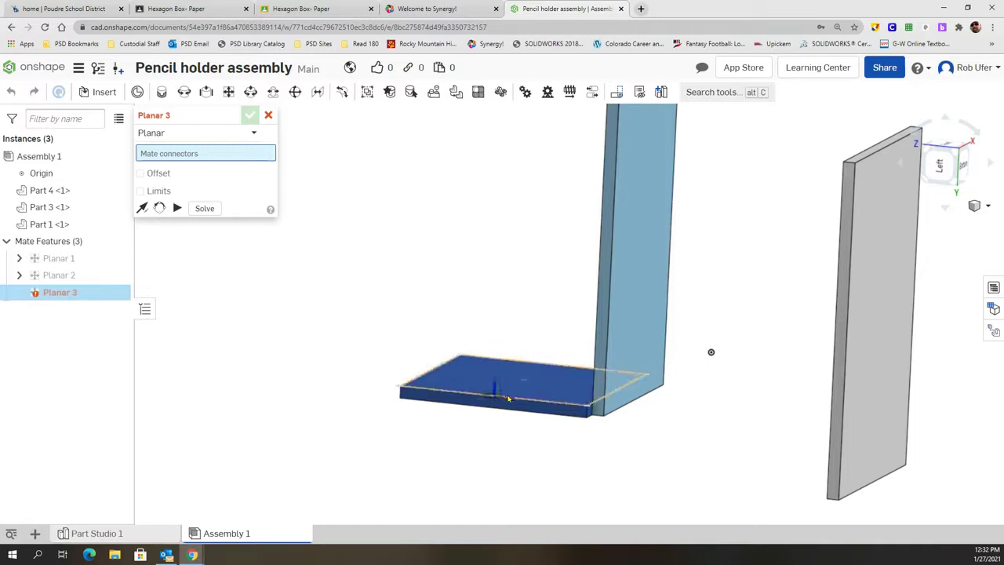
{"action": "scroll", "coordinate": [506, 407], "scroll_direction": "down", "scroll_amount": 3}
{"action": "scroll", "coordinate": [509, 409], "scroll_direction": "up", "scroll_amount": 5}
{"action": "scroll", "coordinate": [502, 423], "scroll_direction": "up", "scroll_amount": 2}
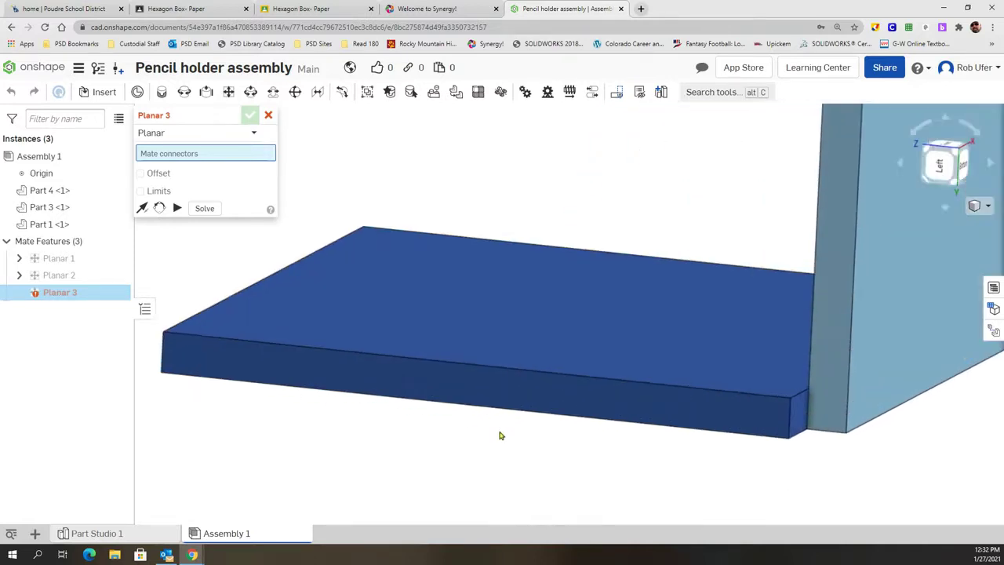
{"action": "left_click", "coordinate": [510, 389]}
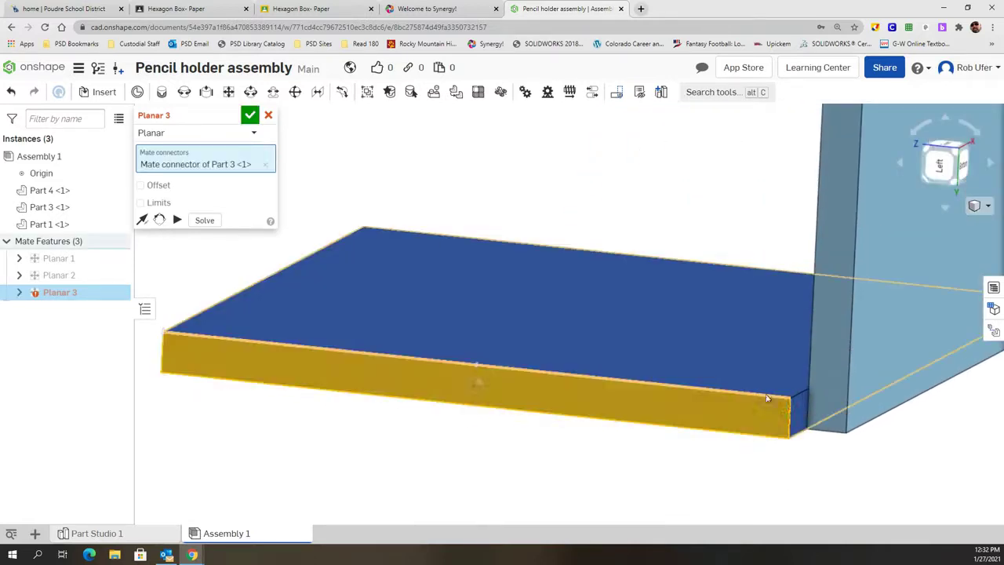
{"action": "left_click", "coordinate": [829, 380]}
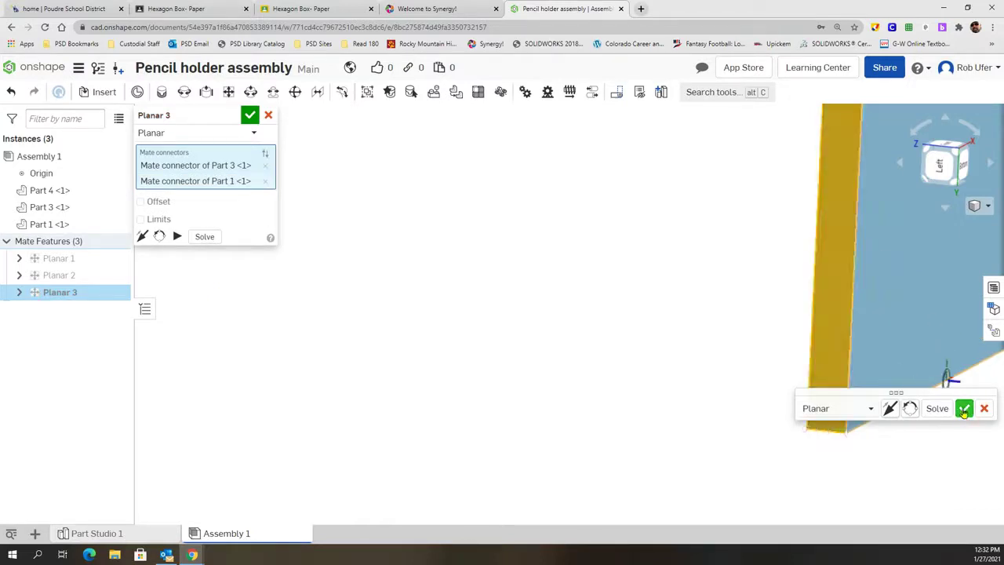
{"action": "scroll", "coordinate": [890, 161], "scroll_direction": "up", "scroll_amount": 5}
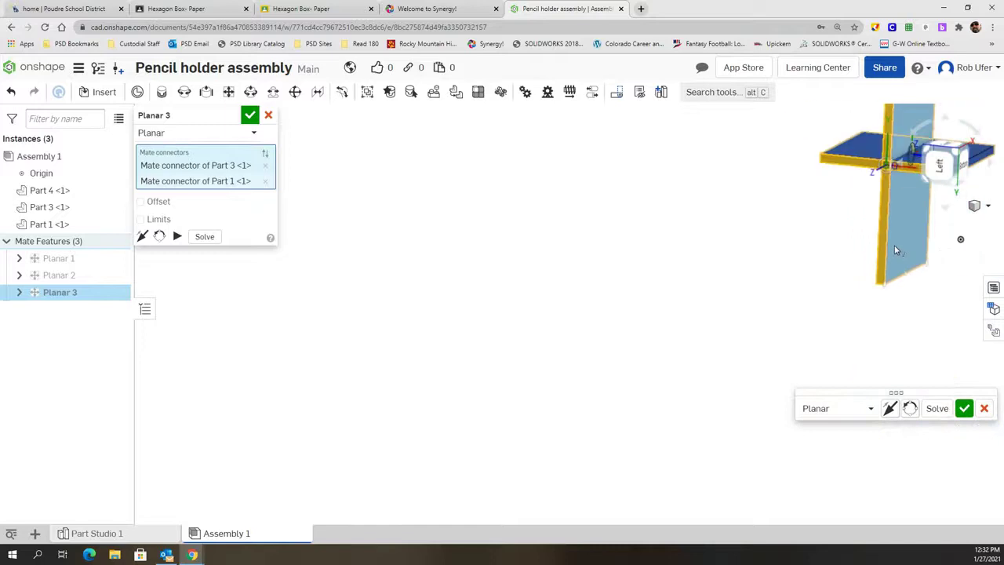
{"action": "left_click", "coordinate": [963, 408]}
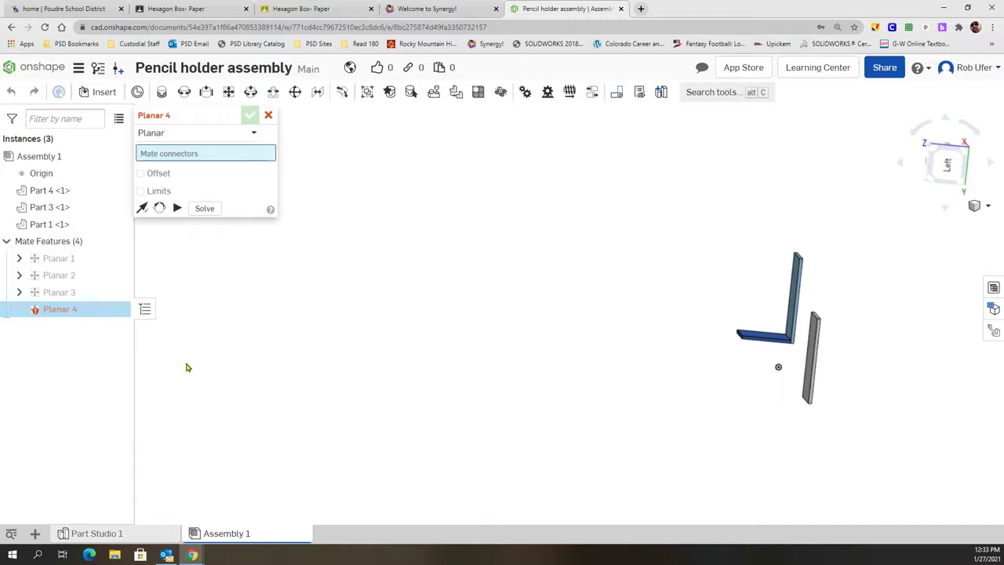
{"action": "left_click", "coordinate": [268, 116]}
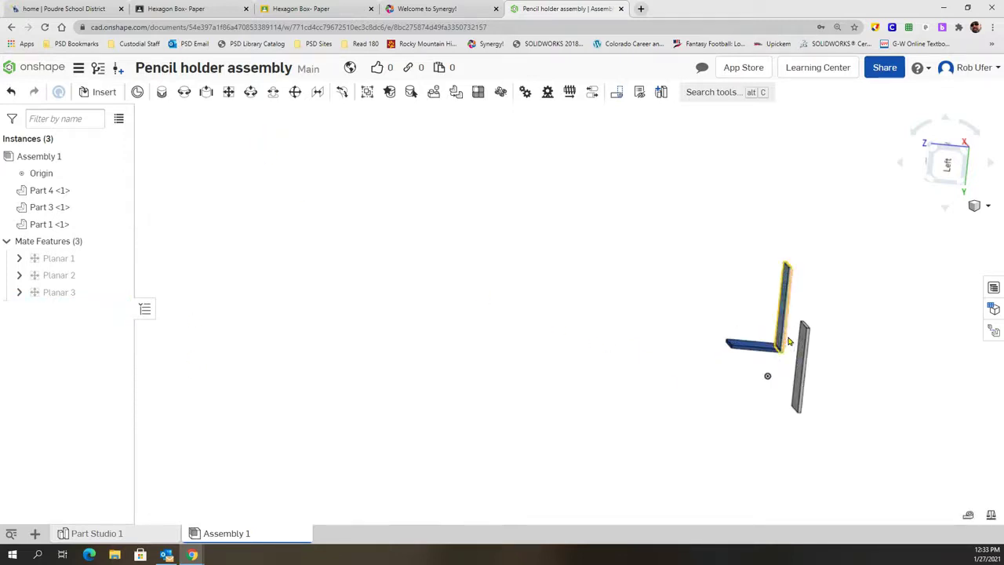
Step: Add a fastened mate joining Part 4's lower corner to the lower outer corner of Part 1, closing the empty mate that follows
{"action": "scroll", "coordinate": [781, 348], "scroll_direction": "up", "scroll_amount": 5}
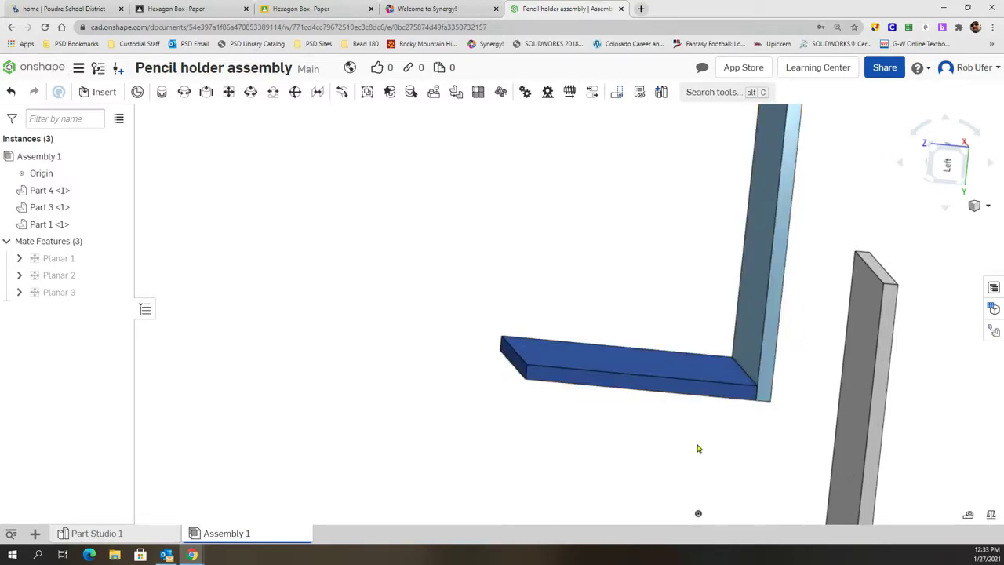
{"action": "scroll", "coordinate": [696, 447], "scroll_direction": "up", "scroll_amount": 2}
{"action": "scroll", "coordinate": [697, 447], "scroll_direction": "down", "scroll_amount": 5}
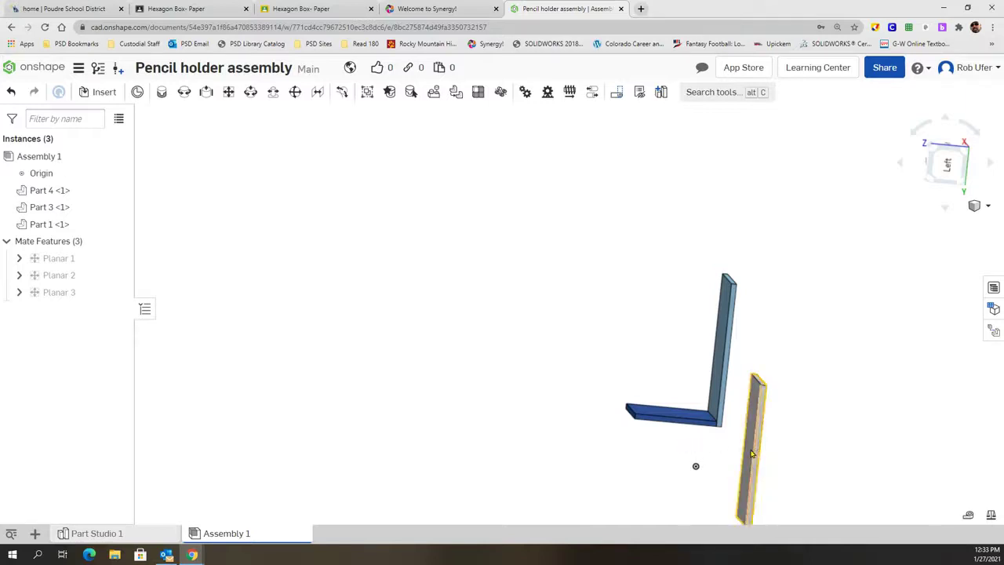
{"action": "middle_click_drag", "start_coordinate": [783, 442], "coordinate": [783, 434]}
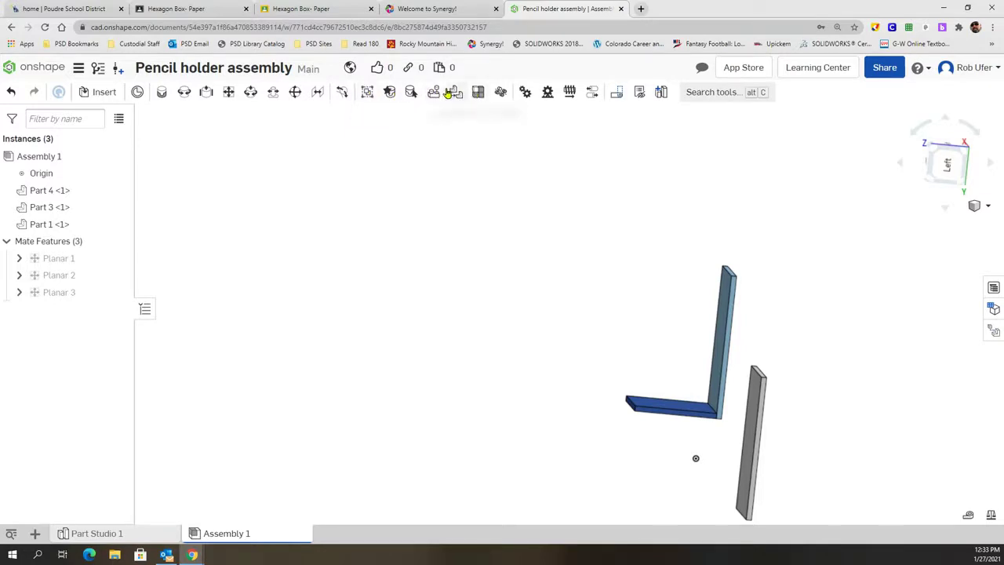
{"action": "left_click", "coordinate": [161, 93]}
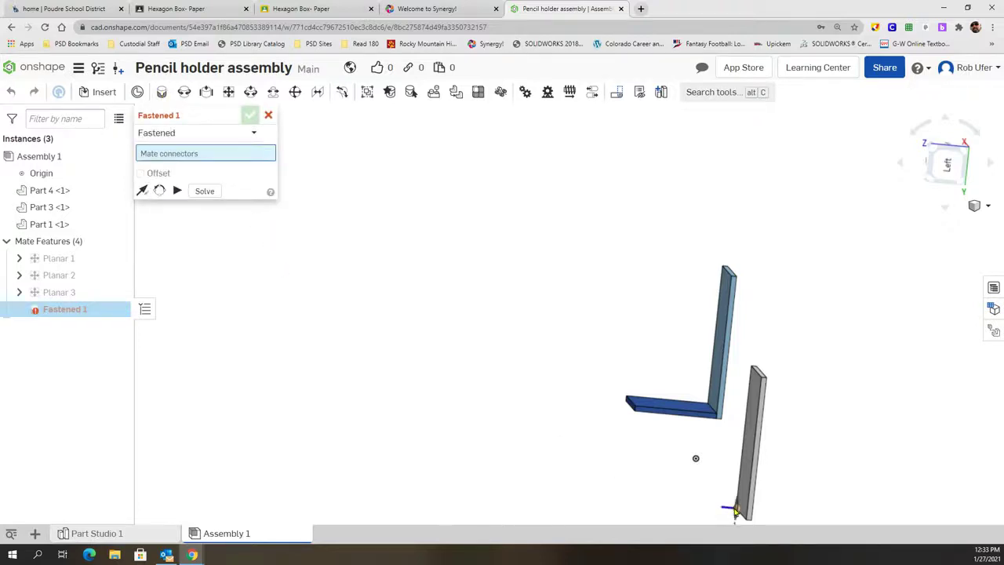
{"action": "right_click_drag", "start_coordinate": [782, 490], "coordinate": [818, 444]}
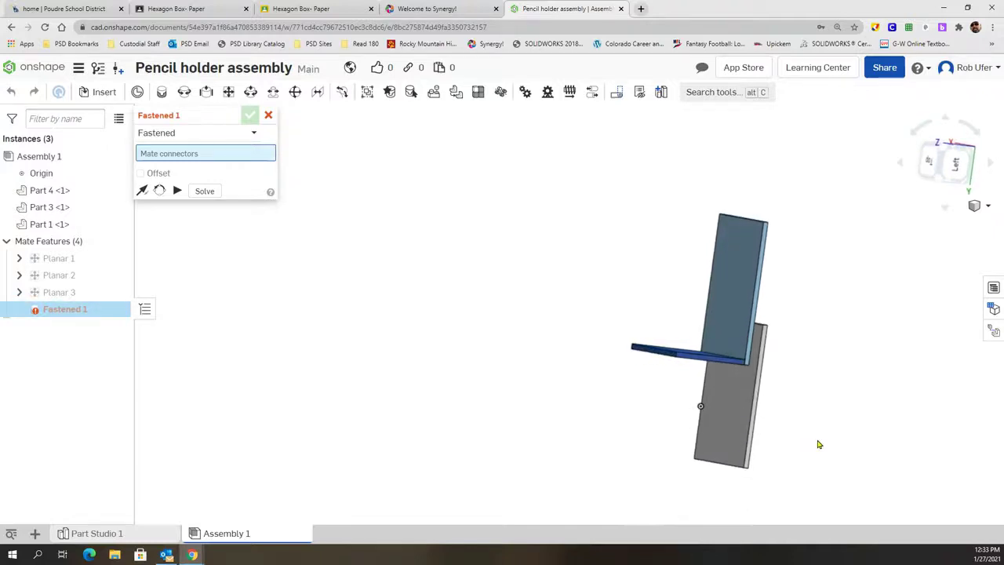
{"action": "left_click", "coordinate": [696, 461]}
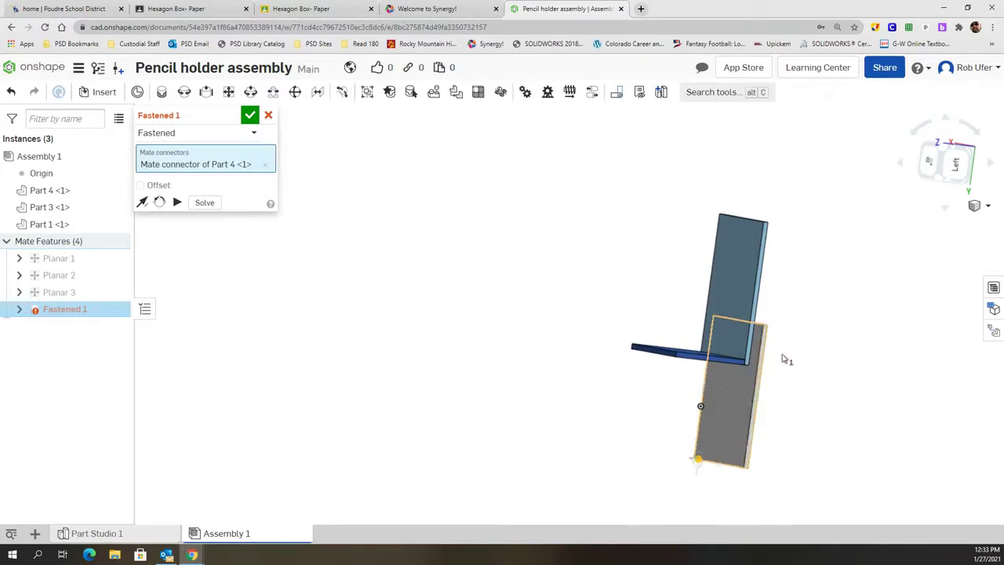
{"action": "scroll", "coordinate": [780, 360], "scroll_direction": "up", "scroll_amount": 3}
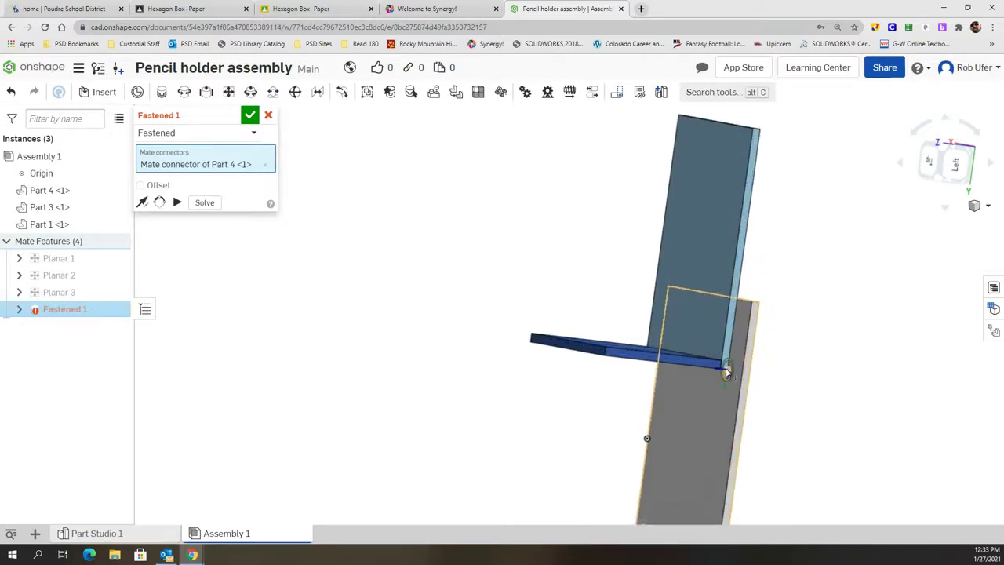
{"action": "left_click", "coordinate": [727, 373]}
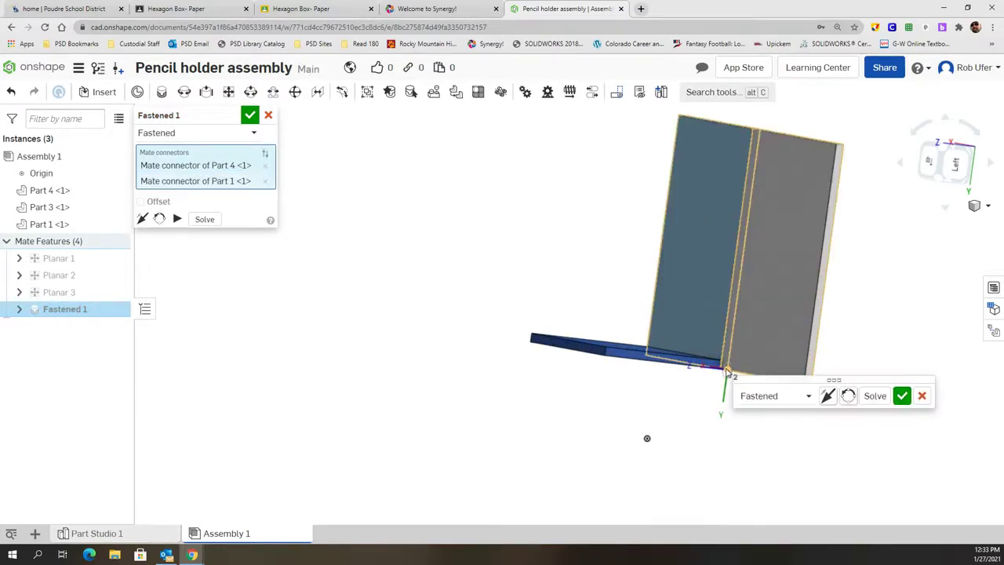
{"action": "left_click", "coordinate": [902, 394]}
{"action": "right_click_drag", "start_coordinate": [865, 373], "coordinate": [764, 436]}
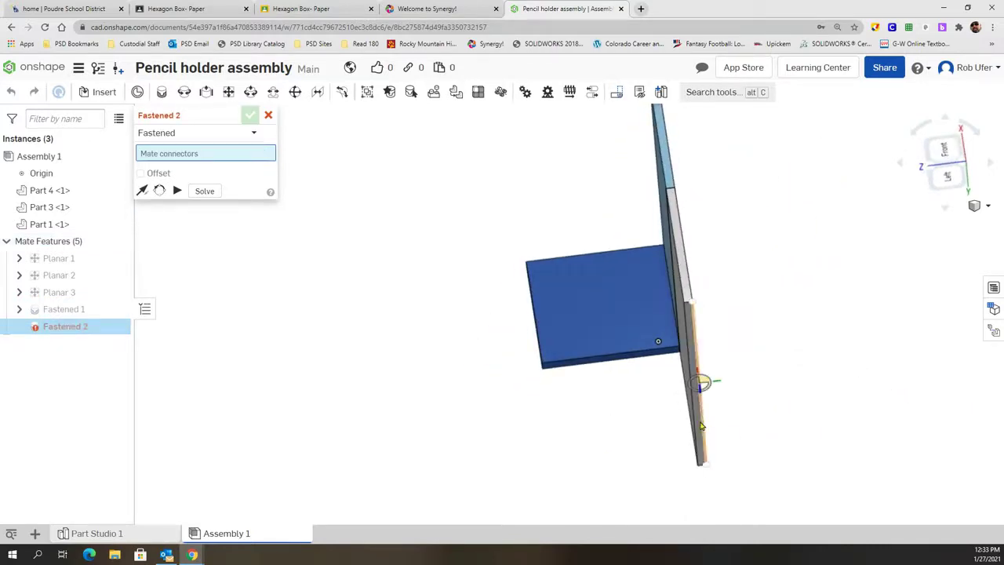
{"action": "left_click", "coordinate": [268, 116]}
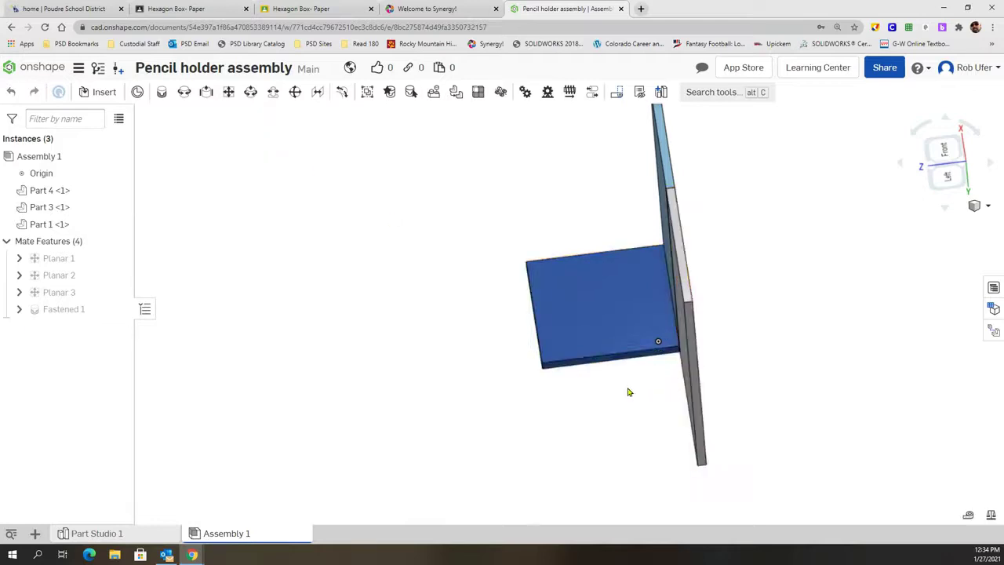
Step: Delete the fastened mate between Part 4 and Part 1
{"action": "right_click", "coordinate": [65, 310]}
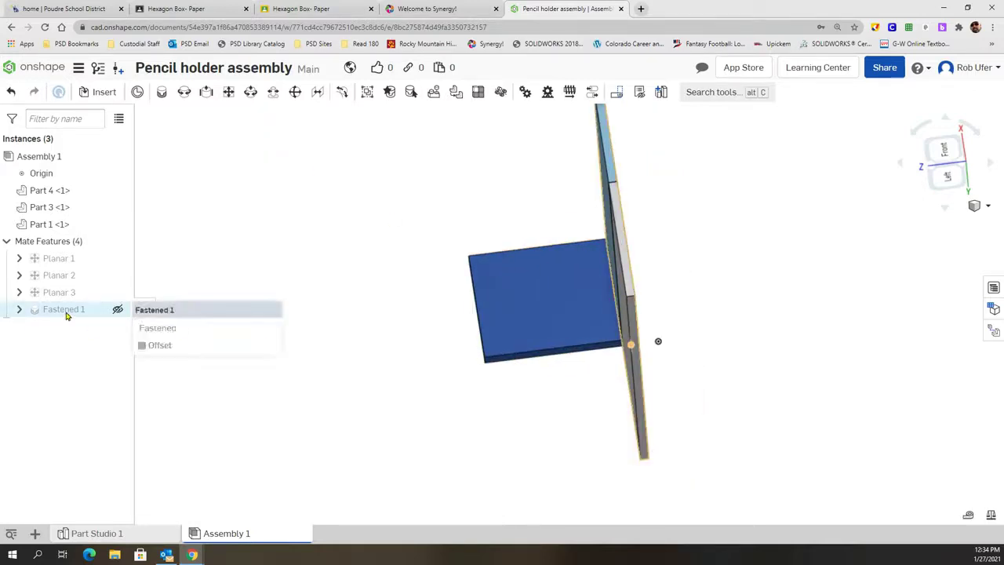
{"action": "left_click", "coordinate": [104, 468]}
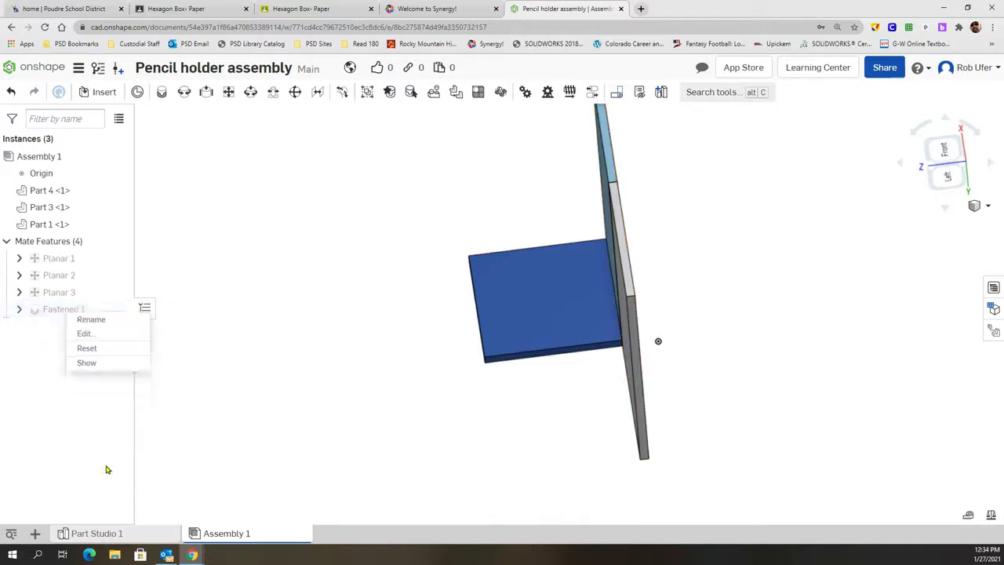
{"action": "left_click", "coordinate": [642, 414]}
{"action": "left_click", "coordinate": [549, 421]}
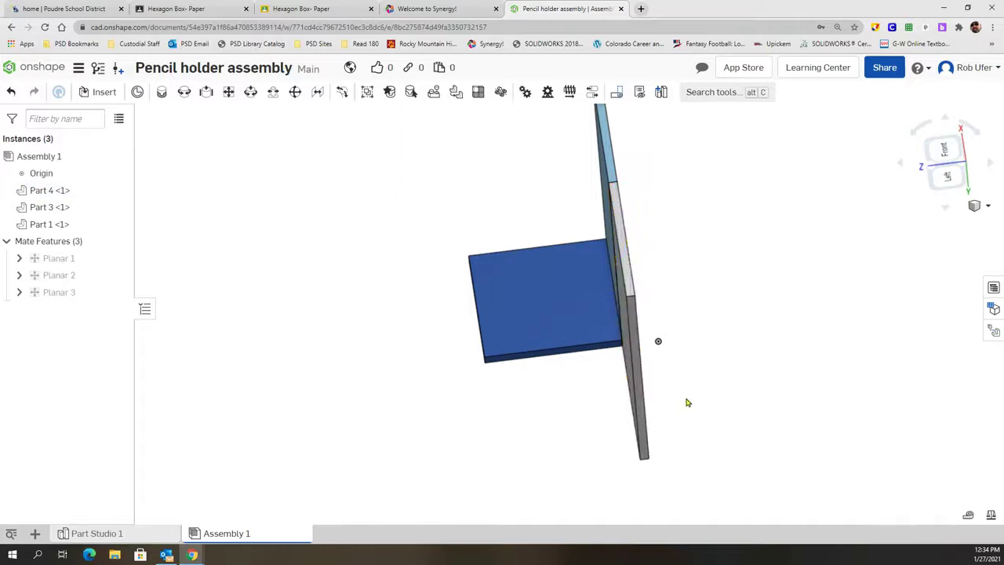
Step: Separate Part 4 from Part 1 and rotate it about 93° around its long axis so it stands roughly perpendicular to Part 1
{"action": "right_click_drag", "start_coordinate": [723, 362], "coordinate": [733, 337]}
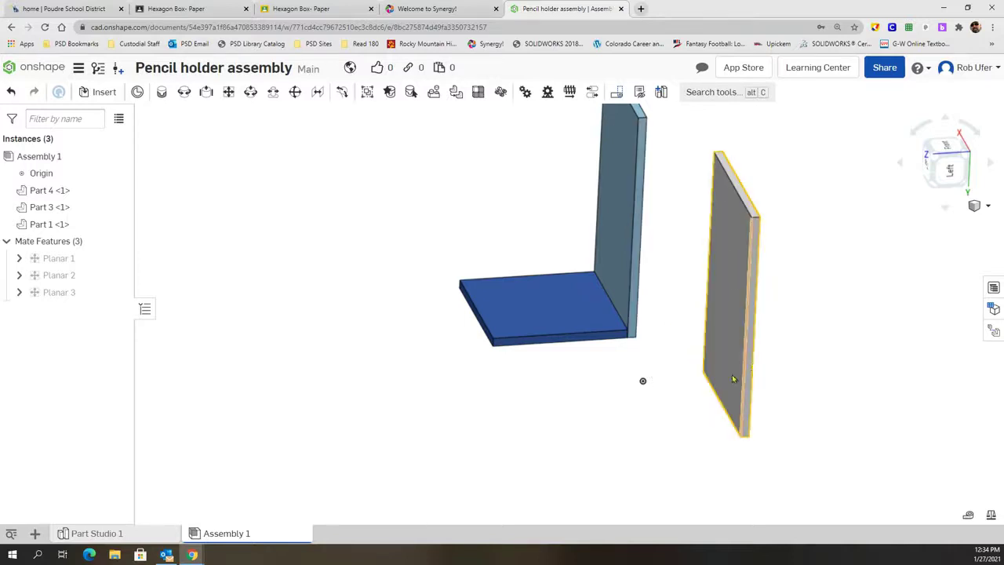
{"action": "left_click", "coordinate": [733, 334]}
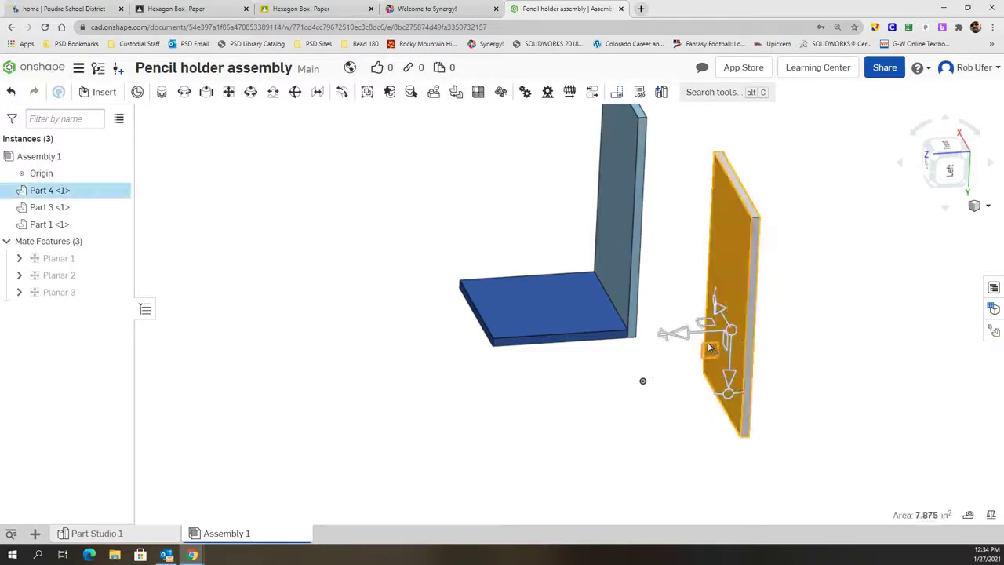
{"action": "left_click", "coordinate": [662, 336]}
{"action": "left_click_drag", "start_coordinate": [656, 333], "coordinate": [657, 337]}
{"action": "right_click_drag", "start_coordinate": [784, 369], "coordinate": [821, 366]}
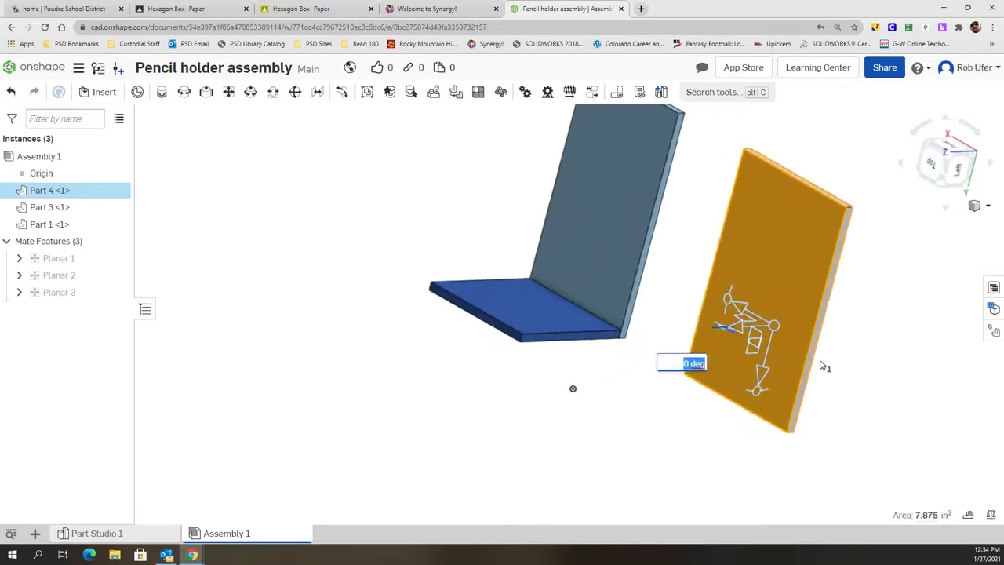
{"action": "right_click_drag", "start_coordinate": [682, 424], "coordinate": [668, 464]}
{"action": "left_click_drag", "start_coordinate": [716, 368], "coordinate": [717, 247]}
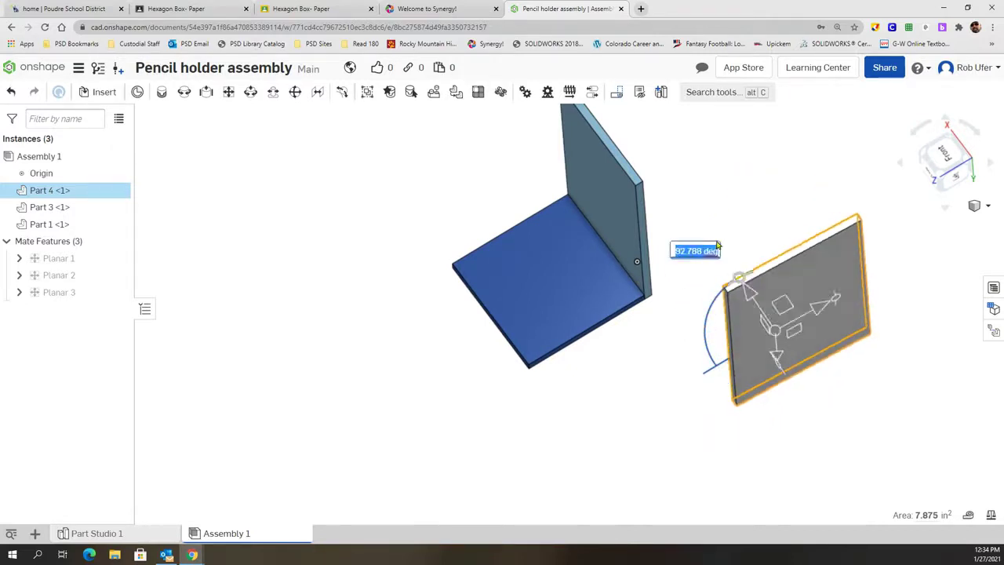
{"action": "left_click", "coordinate": [733, 216]}
{"action": "right_click_drag", "start_coordinate": [657, 394], "coordinate": [688, 340]}
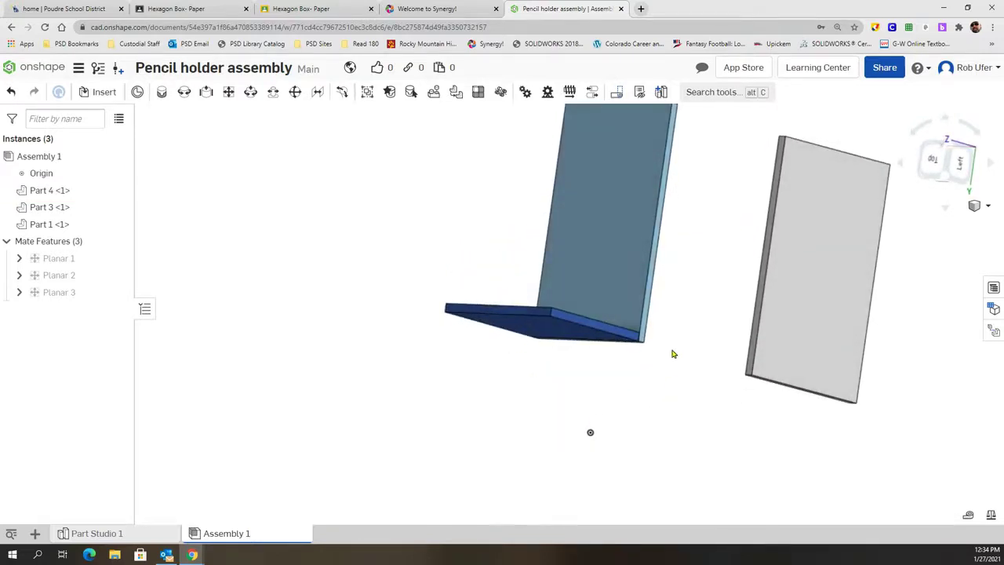
Step: Add a planar mate between Part 3's exposed side edge face and Part 4's broad inner face, and test the mated parts' movement
{"action": "left_click", "coordinate": [229, 93]}
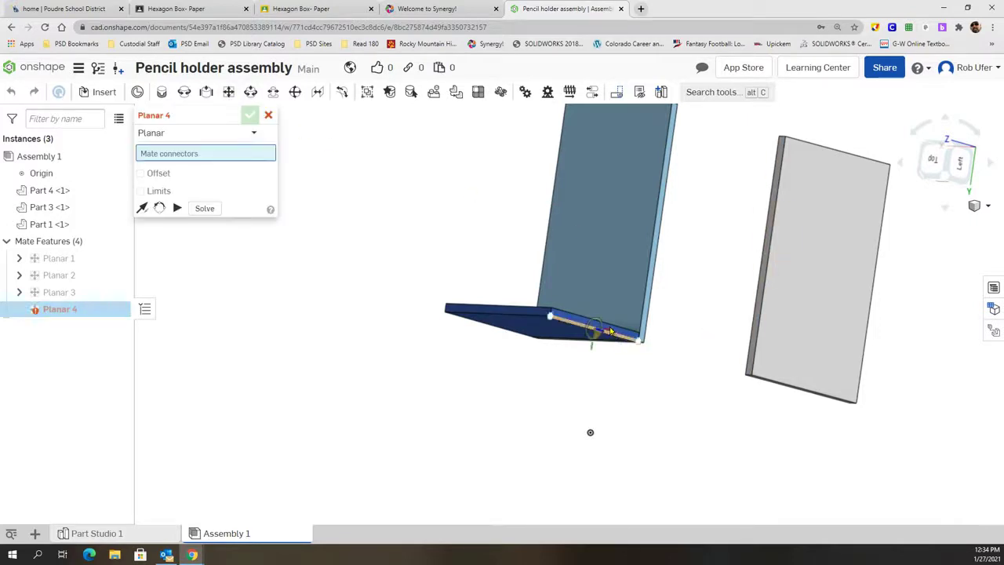
{"action": "scroll", "coordinate": [611, 331], "scroll_direction": "up", "scroll_amount": 6}
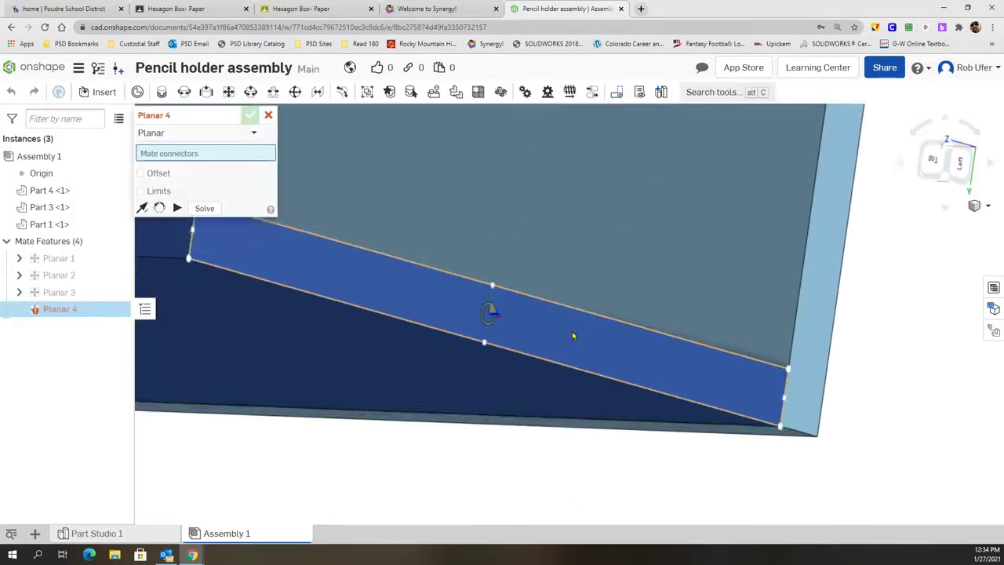
{"action": "scroll", "coordinate": [573, 336], "scroll_direction": "up", "scroll_amount": 2}
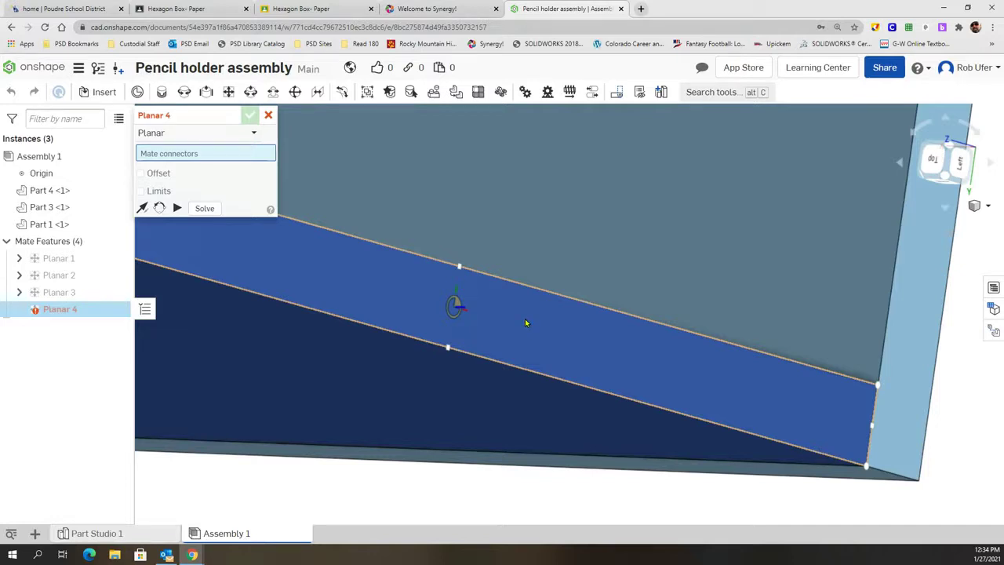
{"action": "left_click", "coordinate": [469, 304]}
{"action": "scroll", "coordinate": [593, 338], "scroll_direction": "up", "scroll_amount": 3}
{"action": "scroll", "coordinate": [594, 338], "scroll_direction": "down", "scroll_amount": 10}
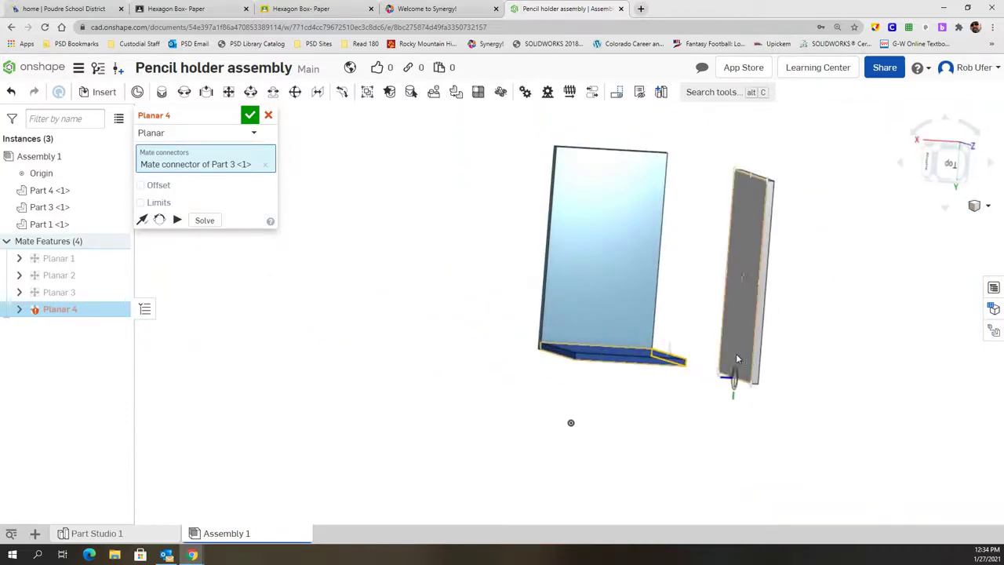
{"action": "left_click", "coordinate": [741, 319]}
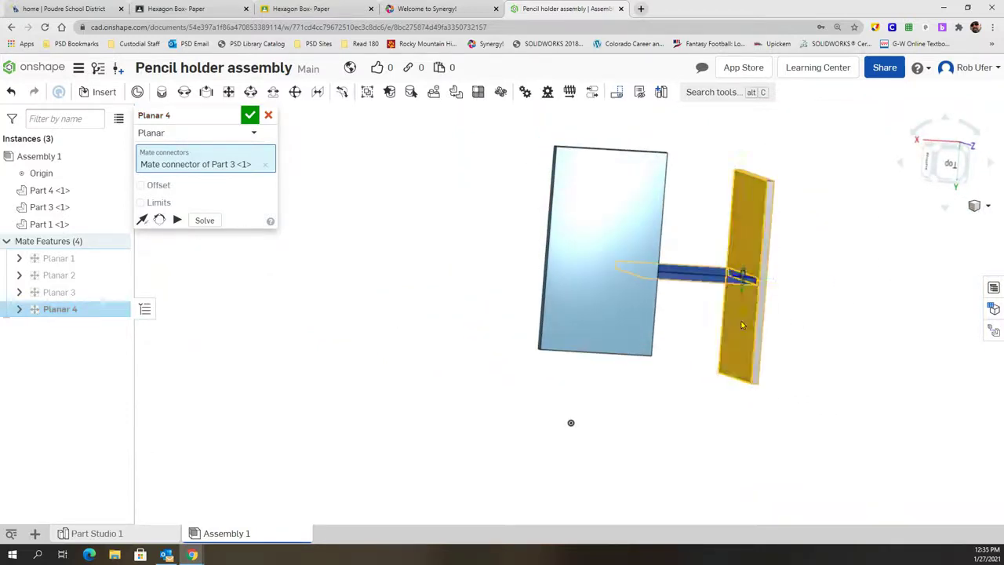
{"action": "left_click", "coordinate": [914, 348]}
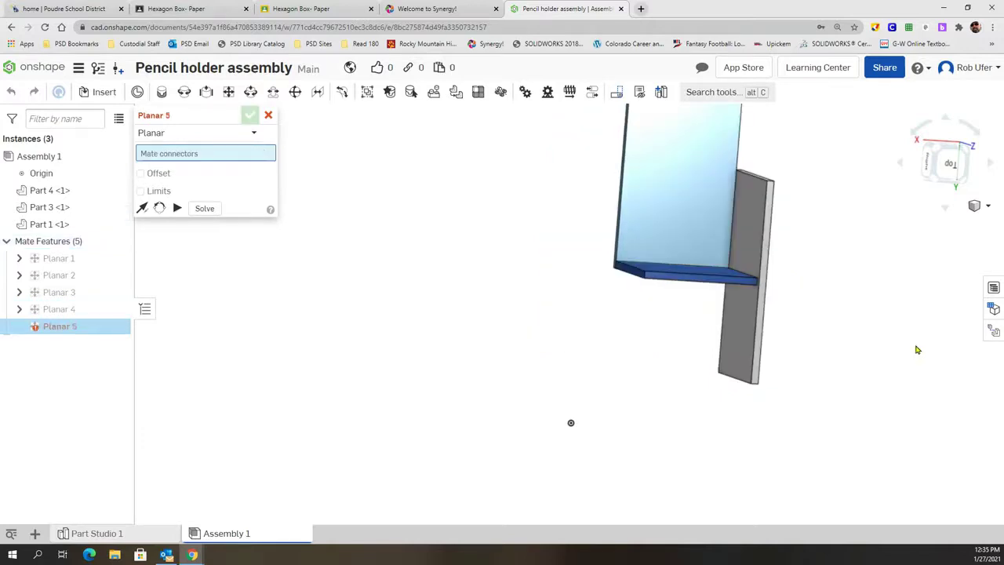
{"action": "mouse_move", "coordinate": [825, 262]}
{"action": "middle_mouse_down"}
{"action": "mouse_move", "coordinate": [789, 276]}
{"action": "mouse_move", "coordinate": [764, 319]}
{"action": "middle_mouse_up"}
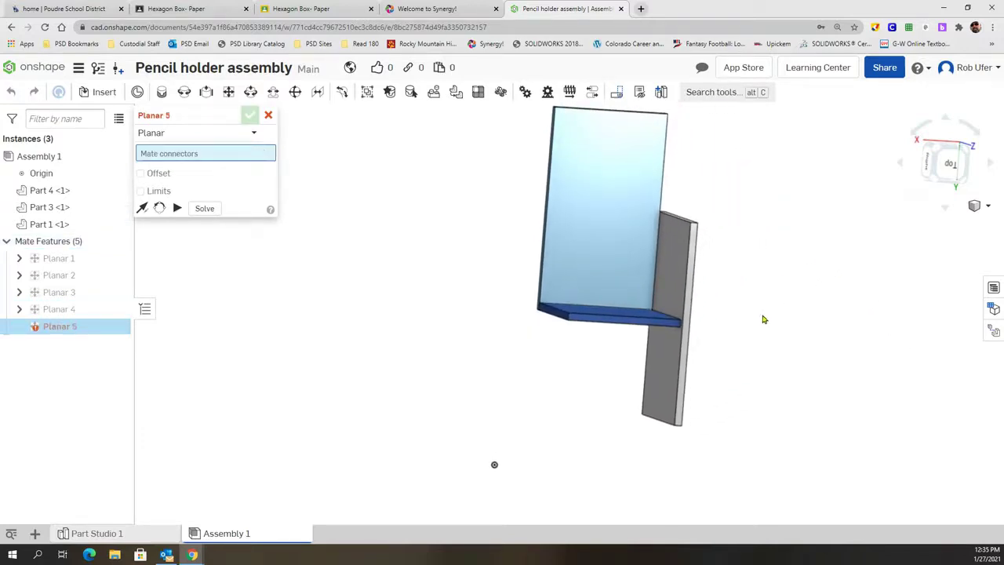
{"action": "mouse_move", "coordinate": [667, 270]}
{"action": "left_mouse_down"}
{"action": "mouse_move", "coordinate": [684, 224]}
{"action": "mouse_move", "coordinate": [756, 265]}
{"action": "mouse_move", "coordinate": [703, 277]}
{"action": "mouse_move", "coordinate": [796, 266]}
{"action": "left_mouse_up"}
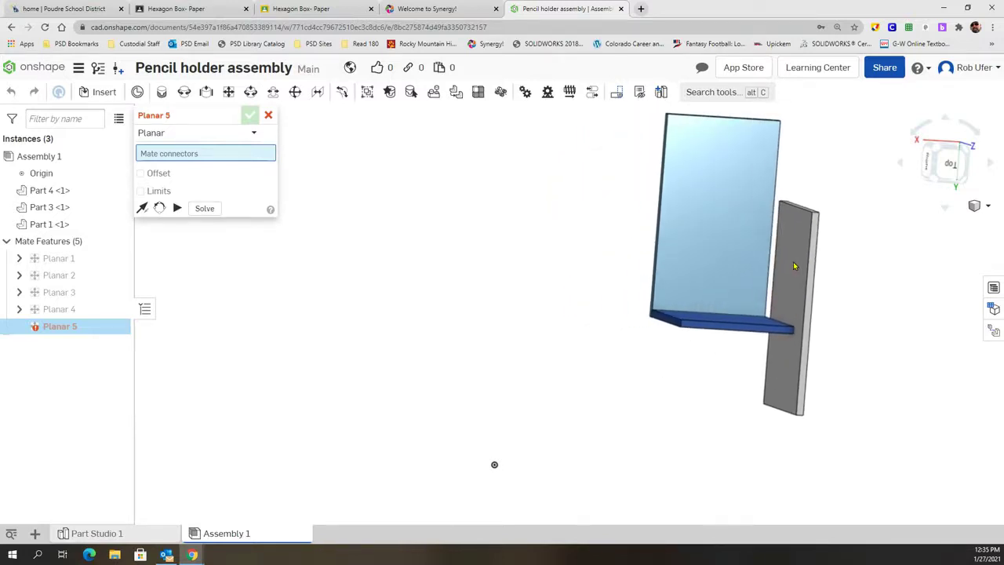
Step: Add a mate connector on the corner vertex of Part 1 where it meets Part 3 and Part 4
{"action": "left_click", "coordinate": [137, 91]}
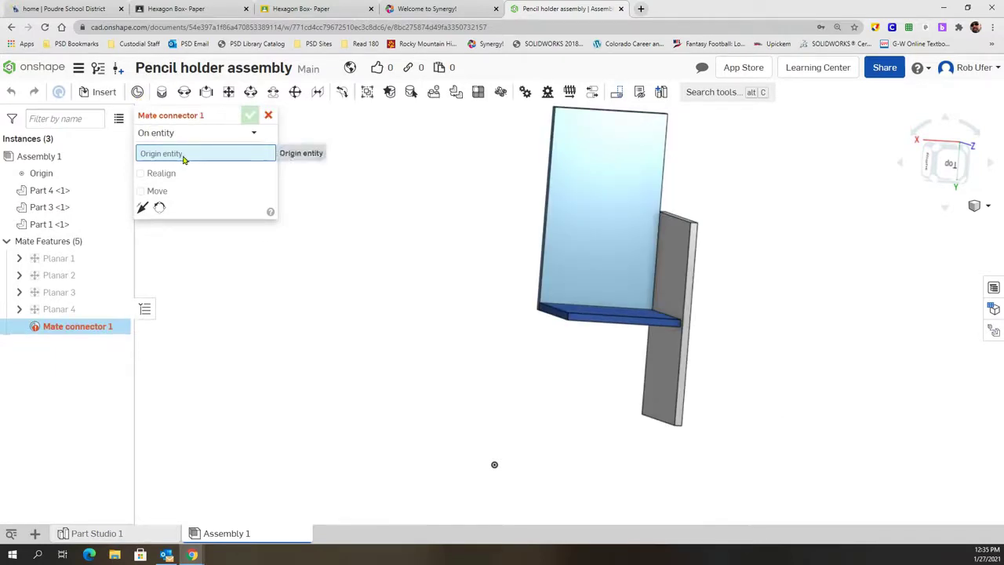
{"action": "left_click", "coordinate": [641, 416]}
{"action": "right_click_drag", "start_coordinate": [790, 351], "coordinate": [789, 314]}
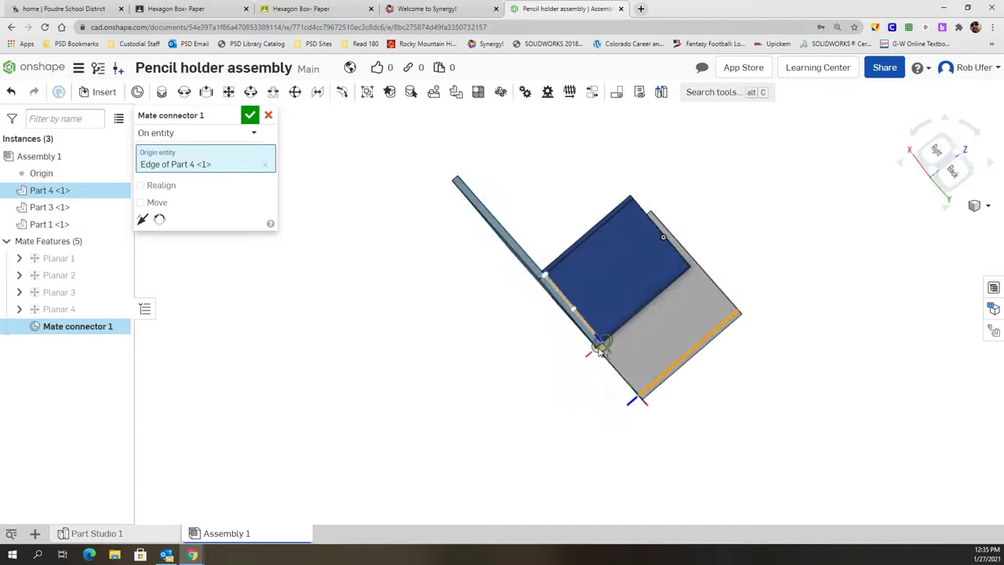
{"action": "scroll", "coordinate": [600, 350], "scroll_direction": "up", "scroll_amount": 5}
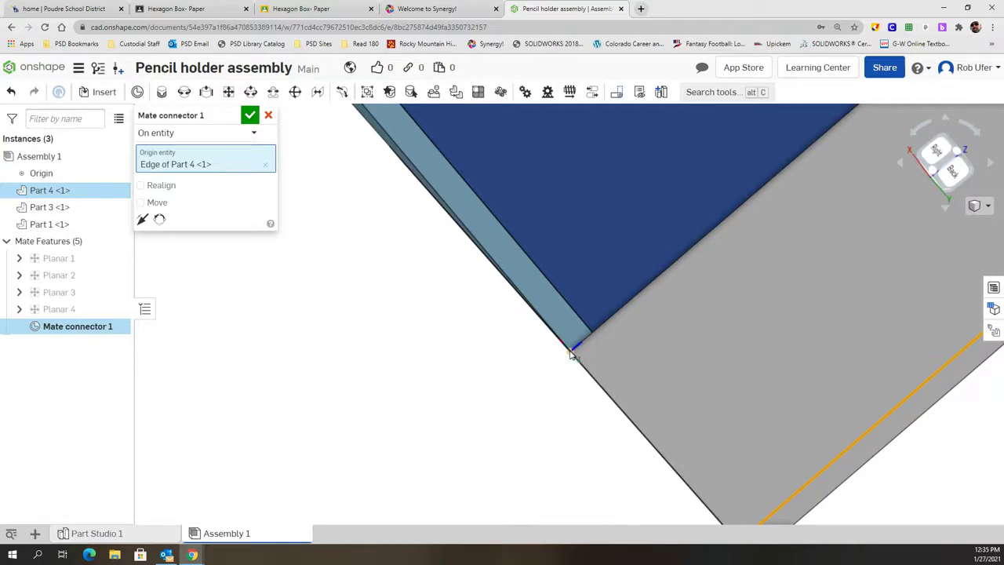
{"action": "left_click", "coordinate": [571, 354]}
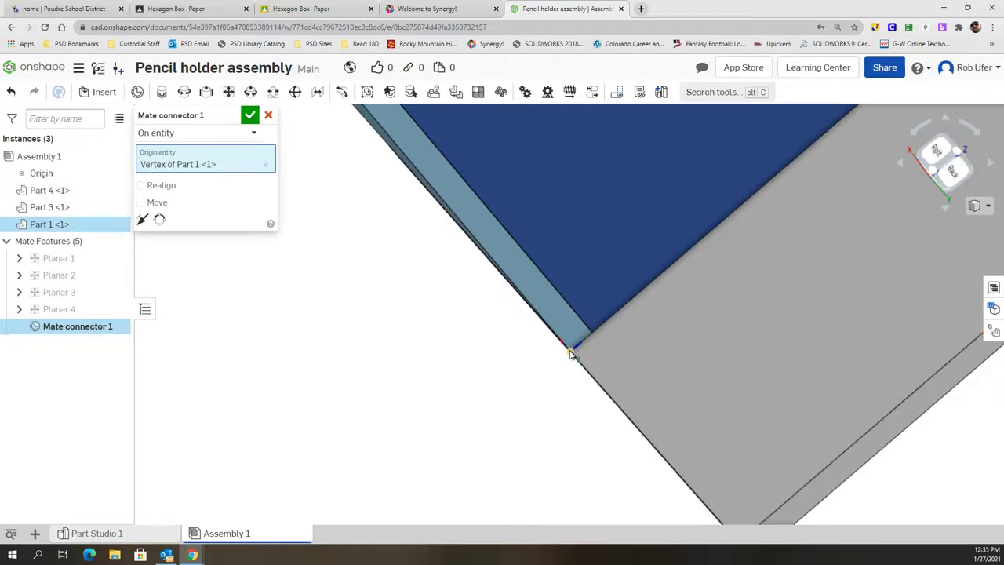
{"action": "left_click", "coordinate": [249, 116]}
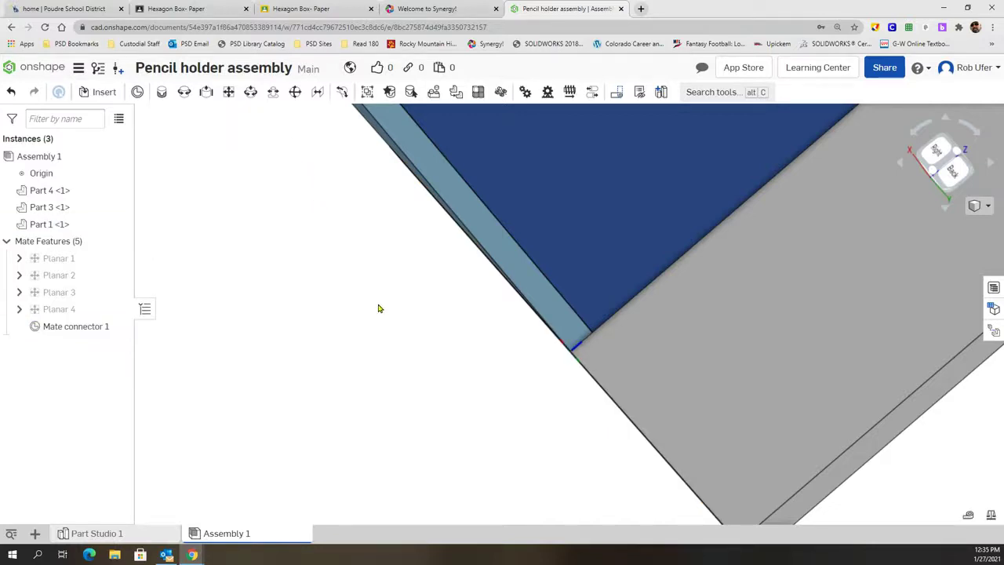
Step: Add a planar mate between Part 3's broad outer face and Part 4's short bottom edge face
{"action": "scroll", "coordinate": [378, 308], "scroll_direction": "down", "scroll_amount": 5}
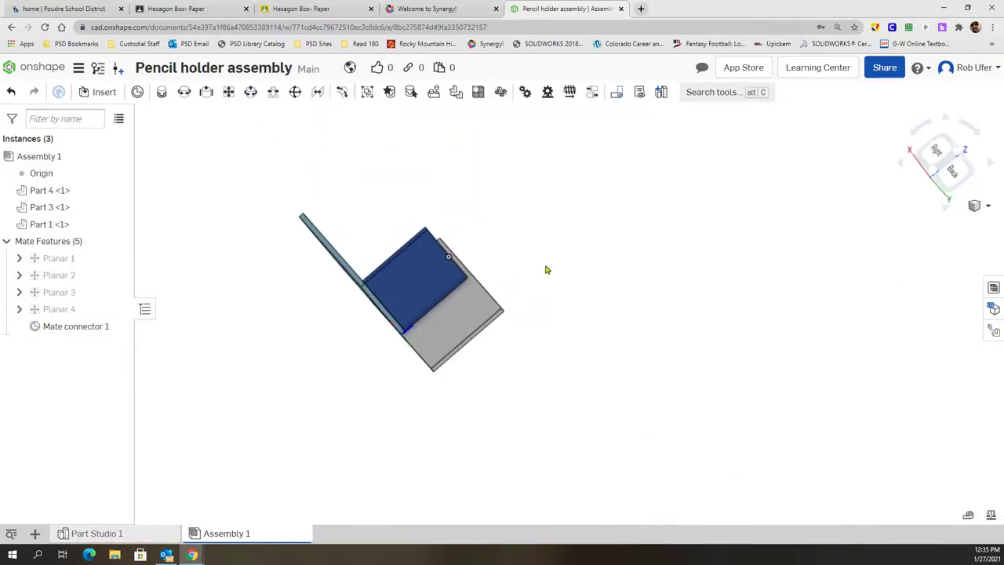
{"action": "scroll", "coordinate": [482, 343], "scroll_direction": "up", "scroll_amount": 5}
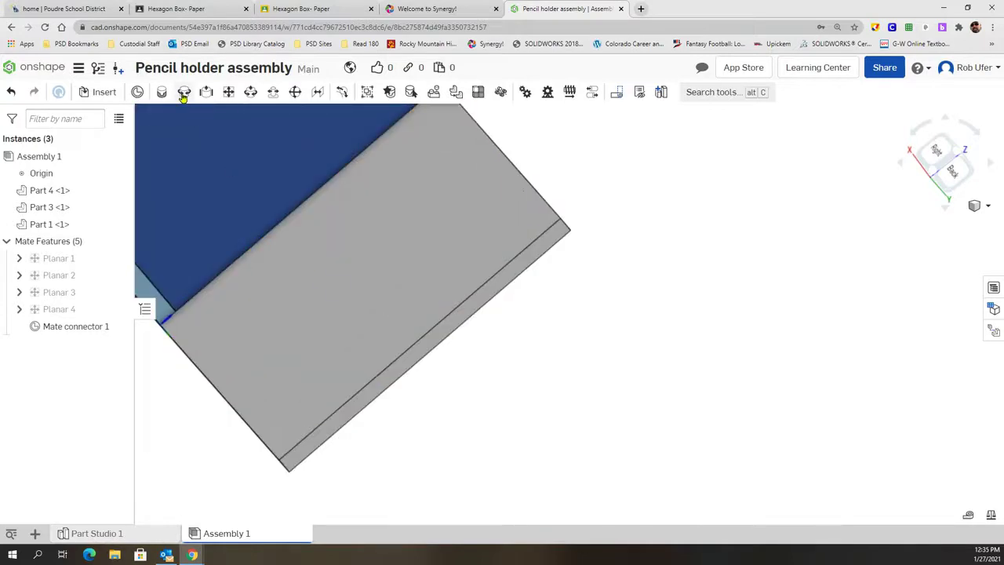
{"action": "left_click", "coordinate": [228, 93]}
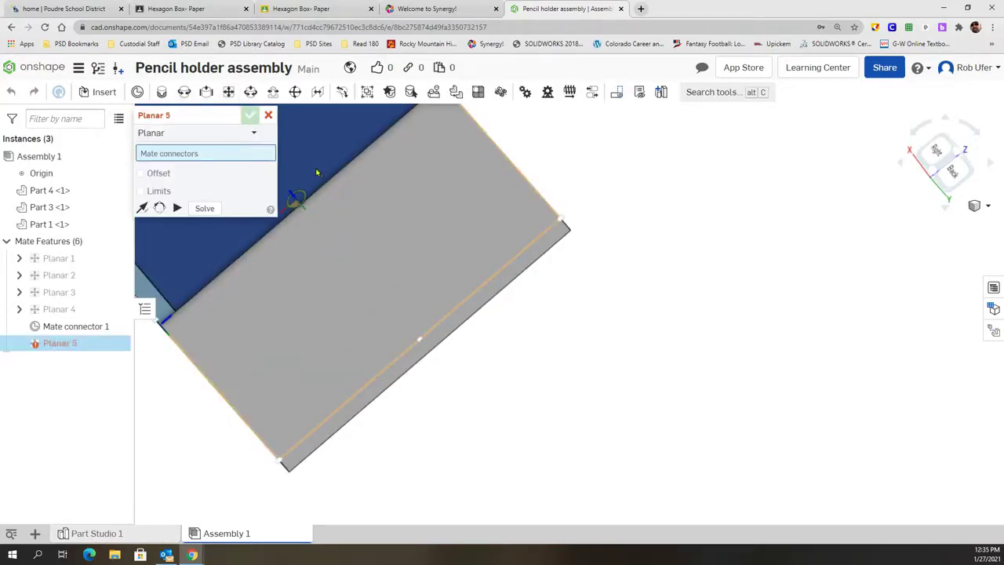
{"action": "scroll", "coordinate": [466, 294], "scroll_direction": "down", "scroll_amount": 4}
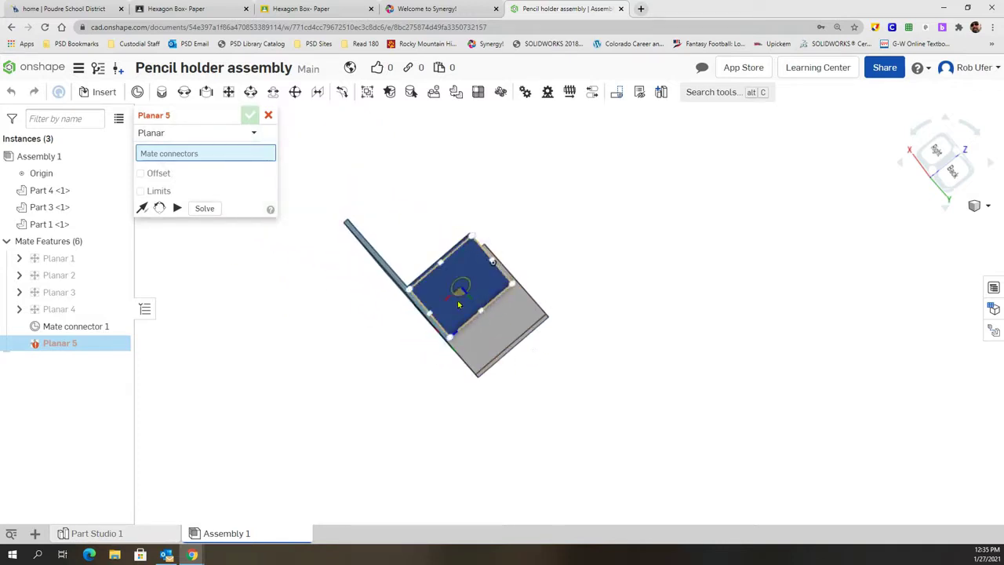
{"action": "left_click", "coordinate": [459, 304]}
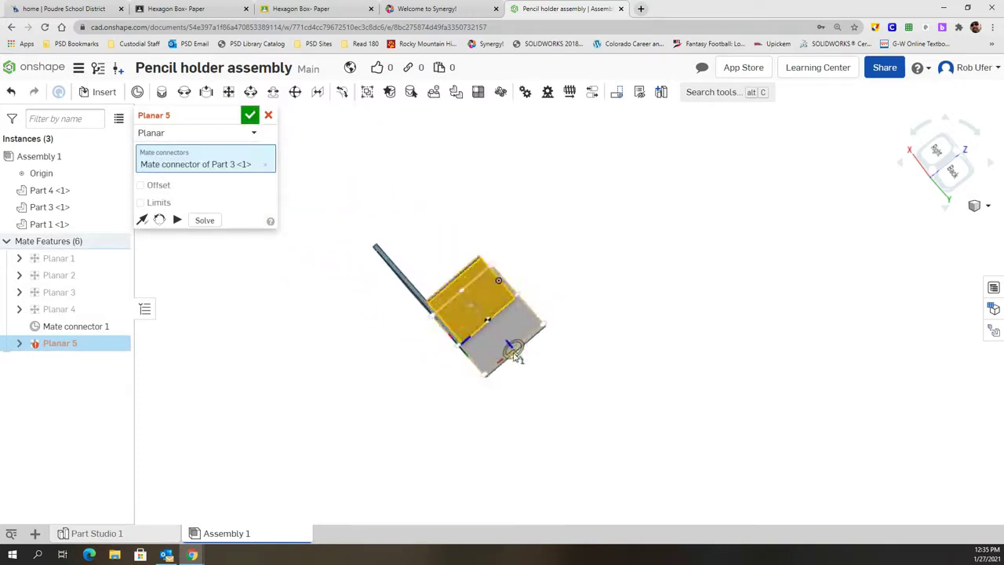
{"action": "scroll", "coordinate": [514, 352], "scroll_direction": "up", "scroll_amount": 5}
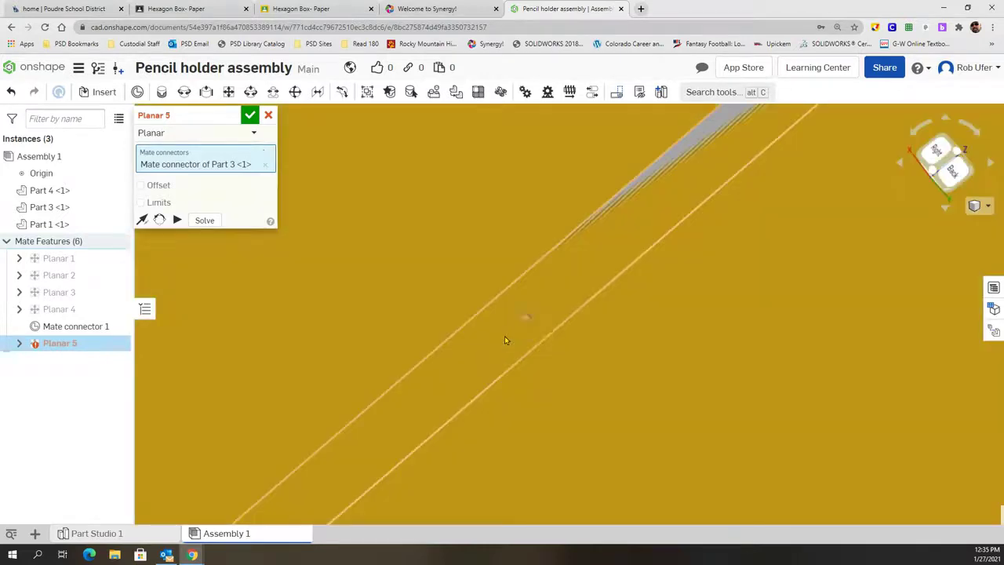
{"action": "left_click", "coordinate": [505, 336]}
{"action": "left_click", "coordinate": [680, 363]}
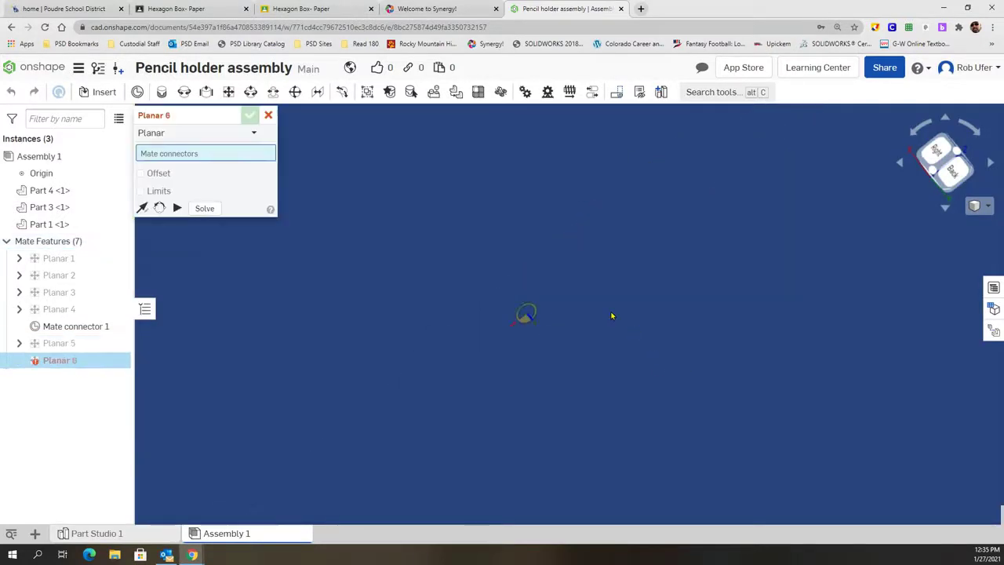
Step: Insert a second instance of Part 1 from Part Studio 1, placed beside the open side of Part 3
{"action": "scroll", "coordinate": [605, 315], "scroll_direction": "down", "scroll_amount": 8}
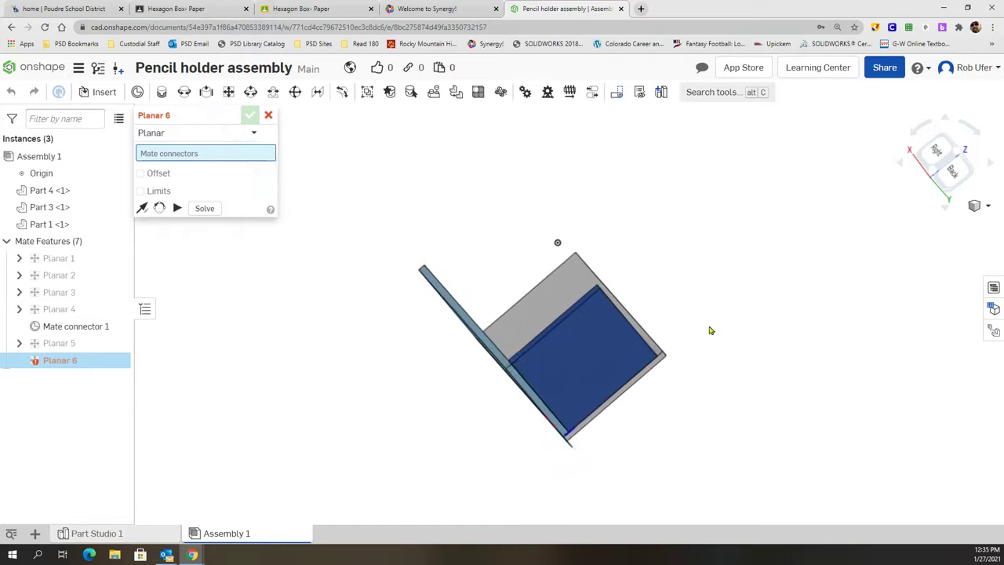
{"action": "mouse_move", "coordinate": [692, 282]}
{"action": "right_mouse_down"}
{"action": "mouse_move", "coordinate": [683, 354]}
{"action": "mouse_move", "coordinate": [744, 338]}
{"action": "mouse_move", "coordinate": [715, 338]}
{"action": "mouse_move", "coordinate": [777, 343]}
{"action": "mouse_move", "coordinate": [778, 385]}
{"action": "mouse_move", "coordinate": [764, 374]}
{"action": "right_mouse_up"}
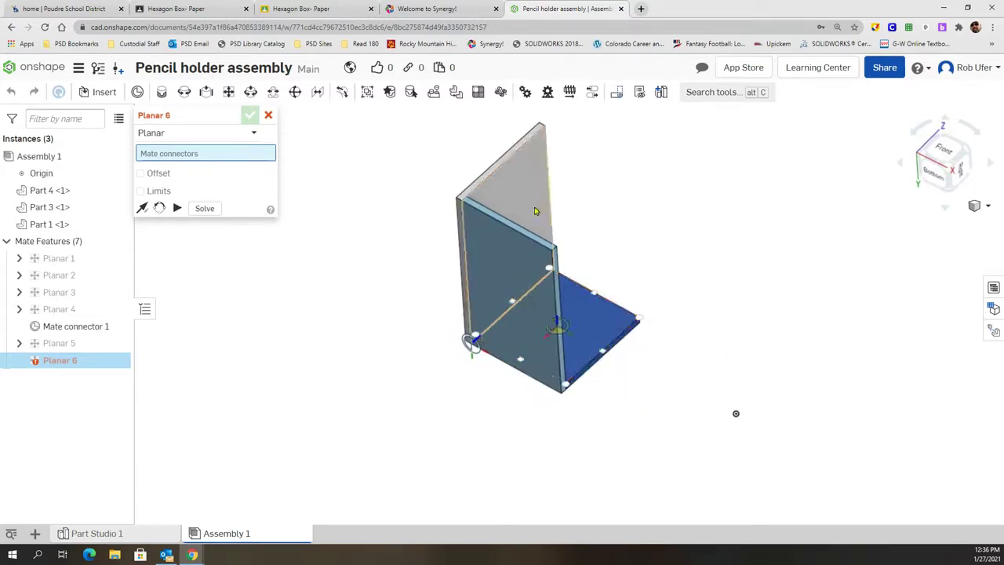
{"action": "left_click", "coordinate": [97, 93]}
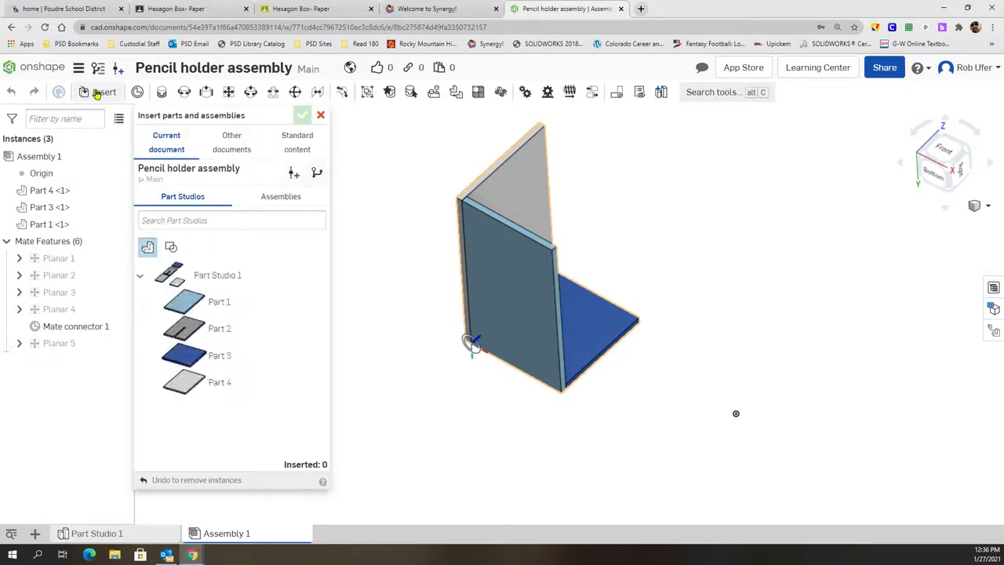
{"action": "left_click", "coordinate": [219, 303]}
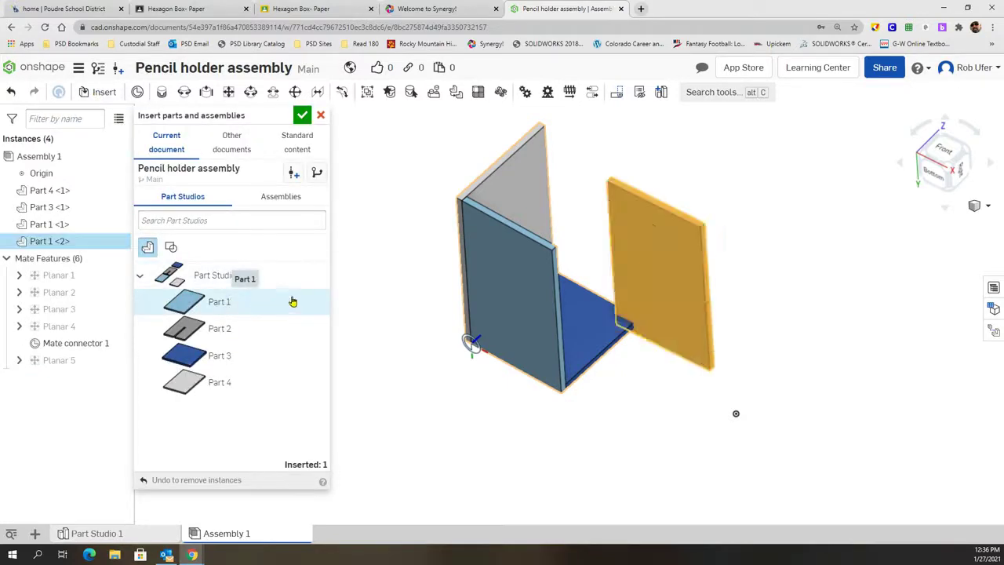
{"action": "left_click", "coordinate": [654, 252]}
Step: Add a planar mate between the second Part 1's broad inner face and Part 3's exposed side edge face
{"action": "right_click_drag", "start_coordinate": [679, 365], "coordinate": [642, 462]}
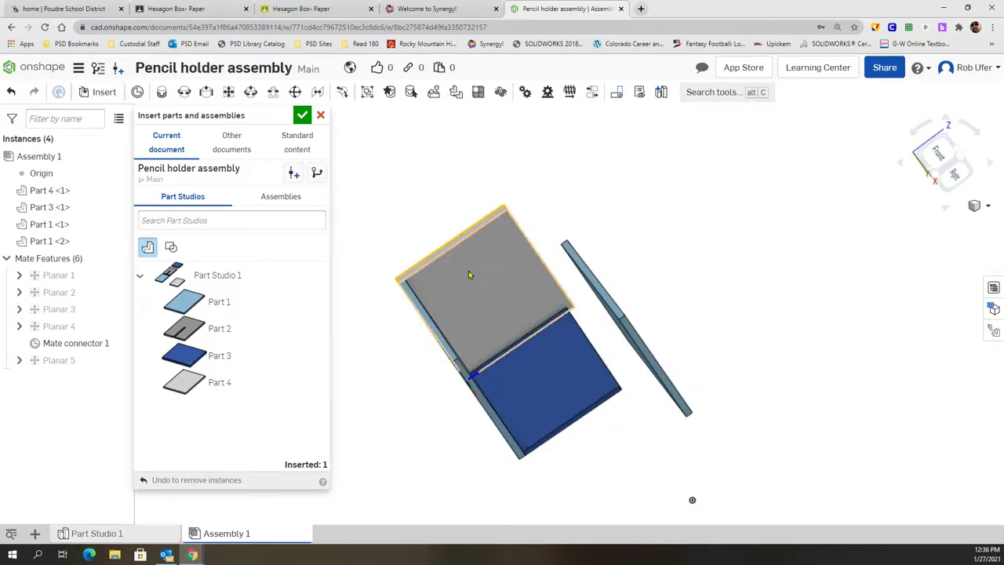
{"action": "right_click_drag", "start_coordinate": [502, 313], "coordinate": [547, 392]}
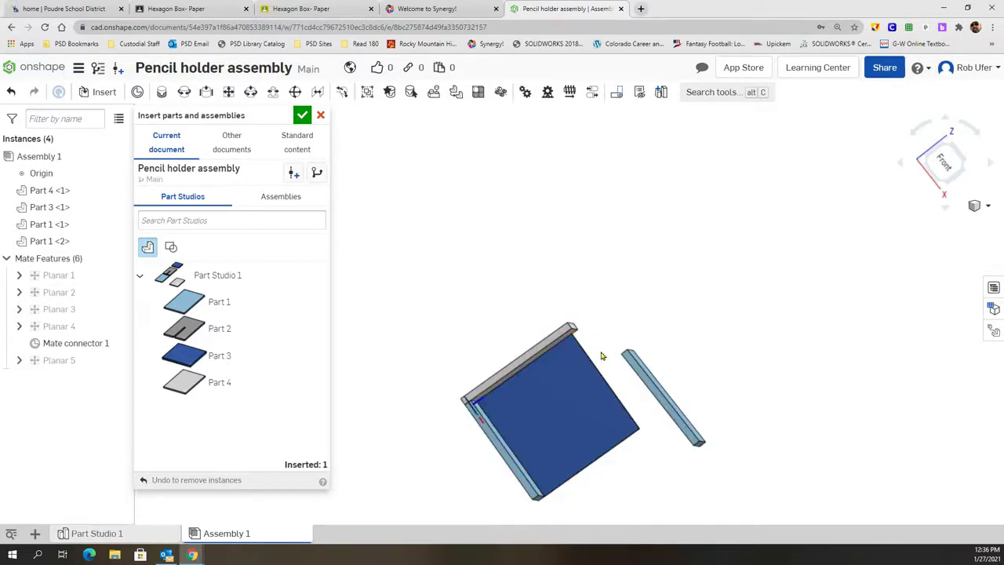
{"action": "right_click_drag", "start_coordinate": [652, 300], "coordinate": [482, 241]}
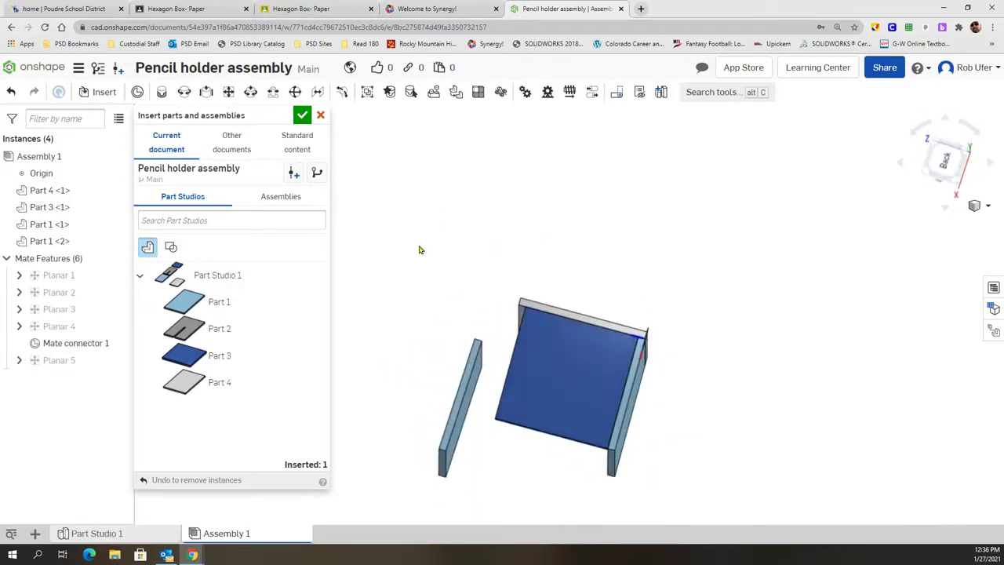
{"action": "right_click_drag", "start_coordinate": [415, 188], "coordinate": [329, 140]}
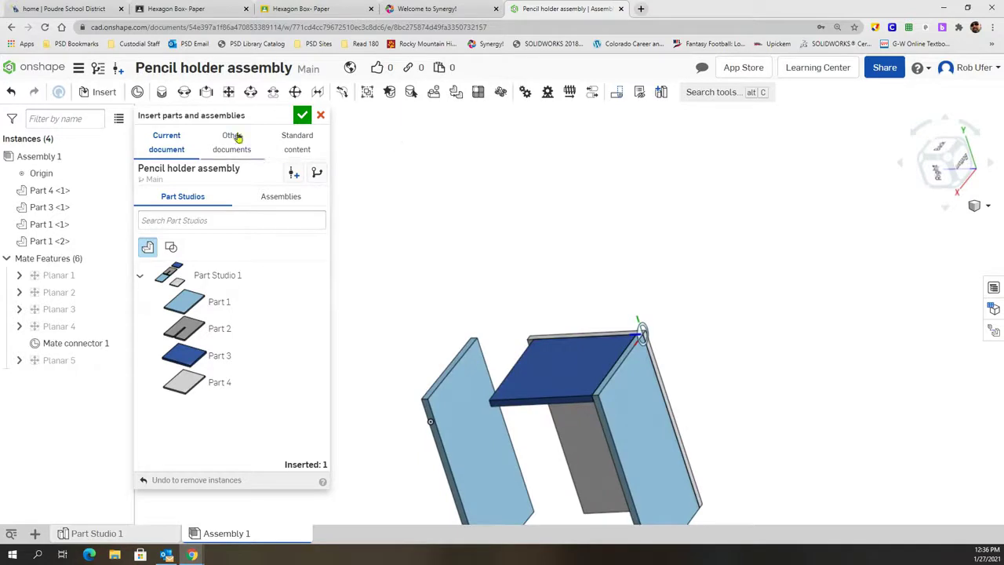
{"action": "left_click", "coordinate": [229, 91]}
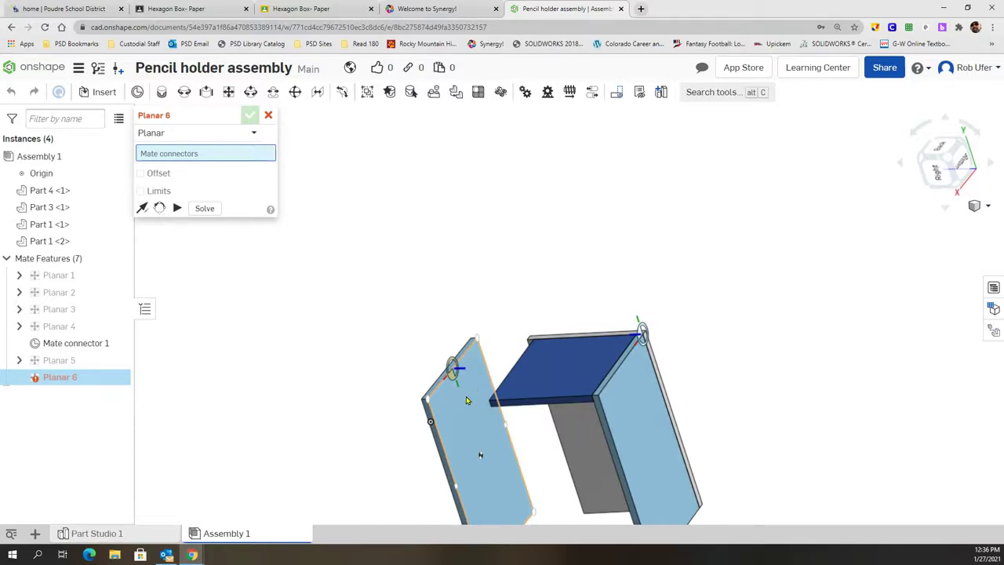
{"action": "left_click", "coordinate": [466, 400]}
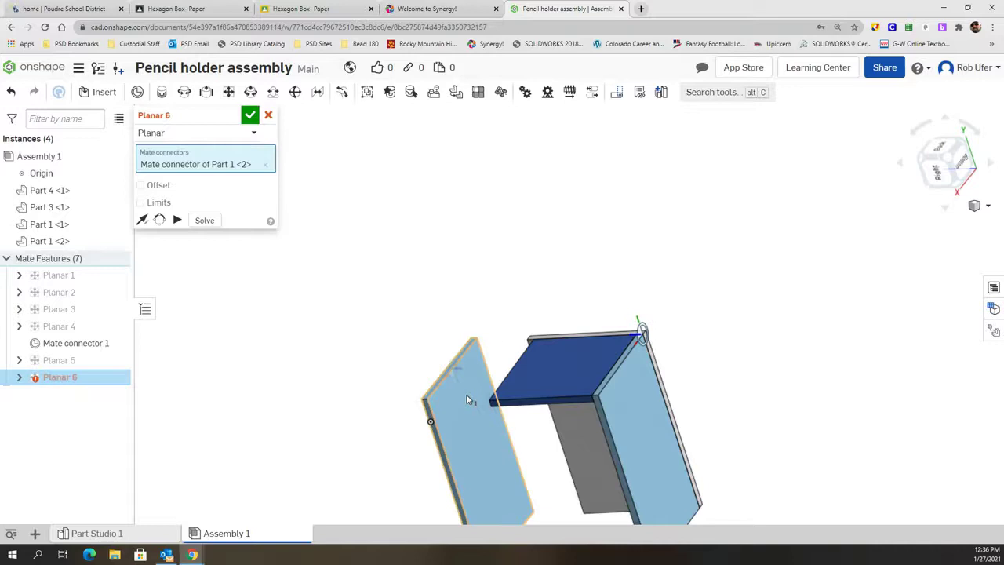
{"action": "scroll", "coordinate": [539, 390], "scroll_direction": "down", "scroll_amount": 2}
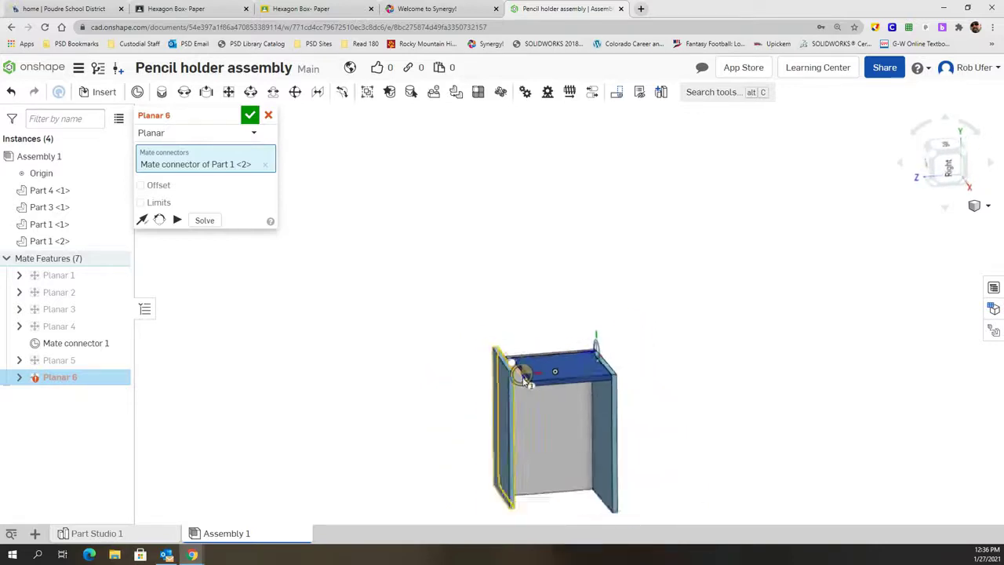
{"action": "scroll", "coordinate": [538, 391], "scroll_direction": "up", "scroll_amount": 8}
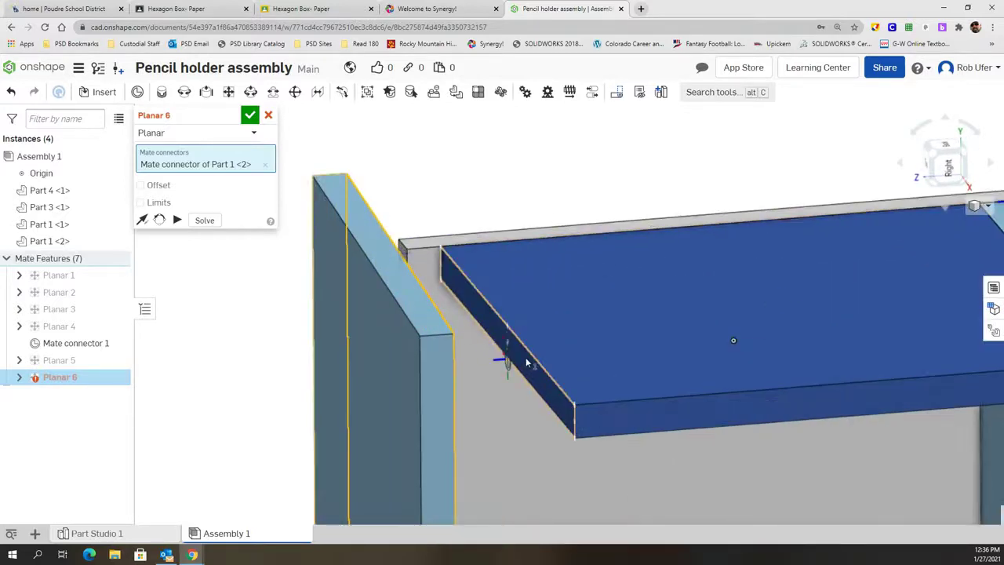
{"action": "left_click", "coordinate": [526, 360]}
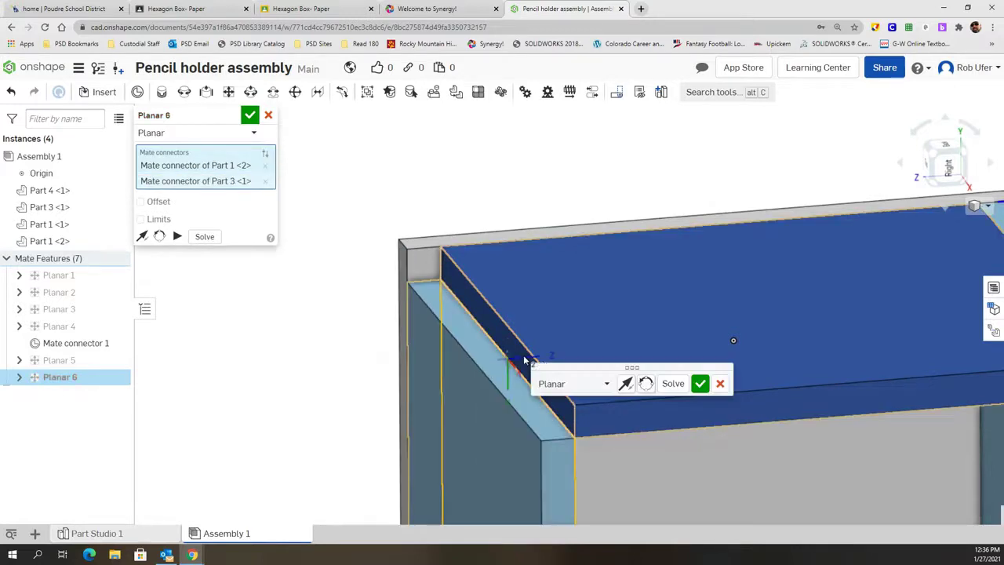
{"action": "left_click", "coordinate": [700, 386]}
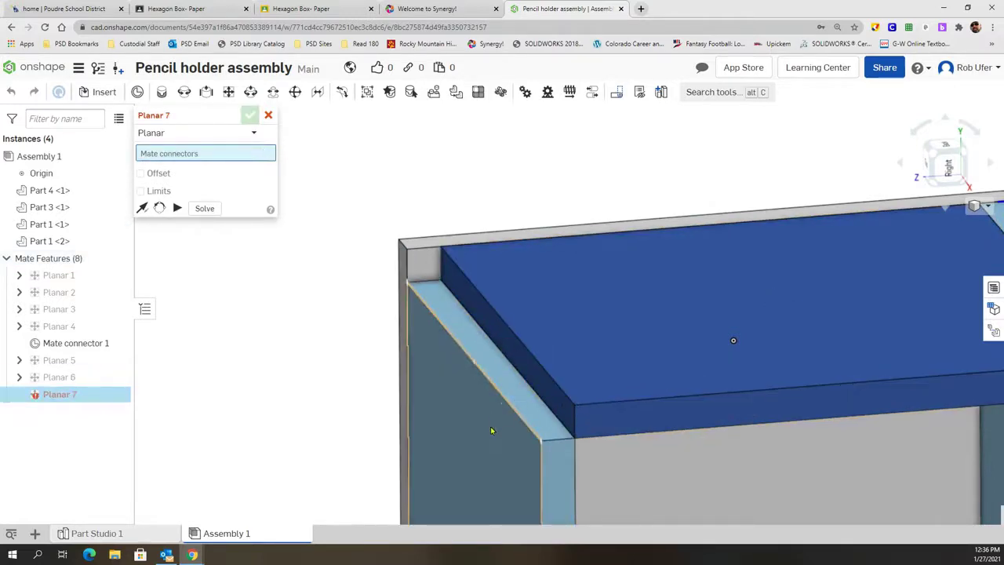
Step: Add a planar mate between Part 3's broad outer face and the second Part 1's short end face
{"action": "right_click_drag", "start_coordinate": [491, 358], "coordinate": [449, 424]}
{"action": "scroll", "coordinate": [638, 412], "scroll_direction": "up", "scroll_amount": 2}
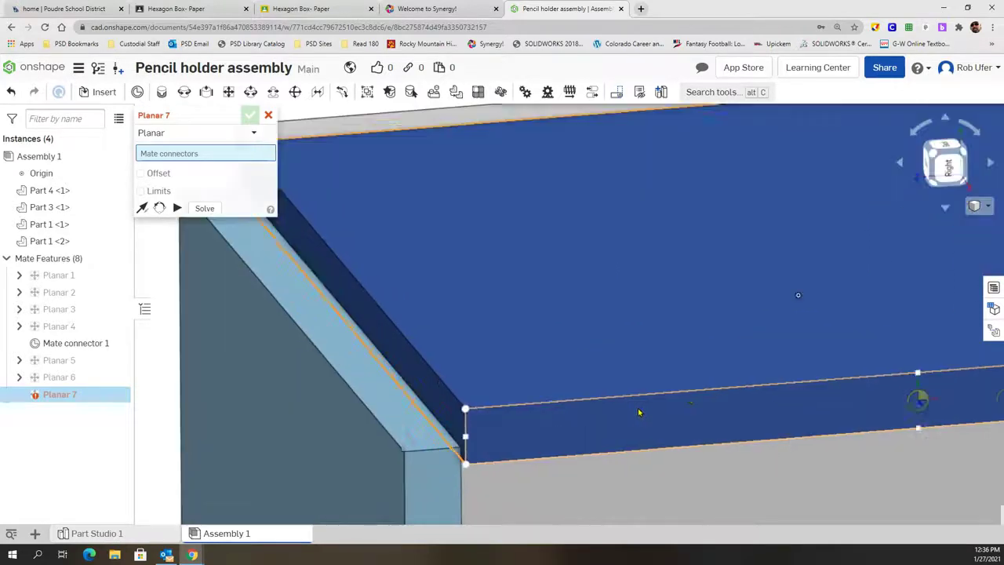
{"action": "scroll", "coordinate": [638, 411], "scroll_direction": "down", "scroll_amount": 5}
{"action": "middle_click_drag", "start_coordinate": [825, 334], "coordinate": [763, 352]}
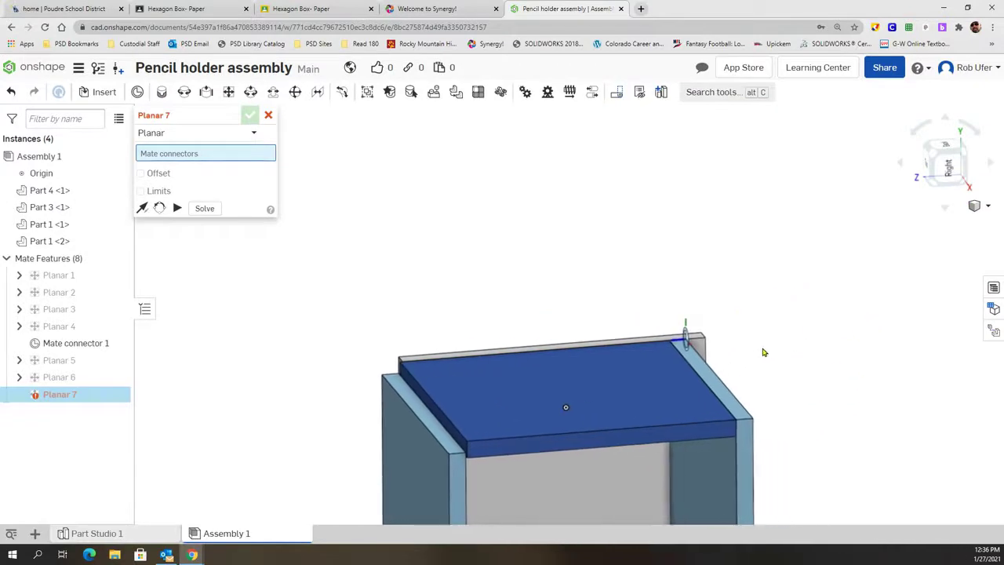
{"action": "mouse_move", "coordinate": [634, 393]}
{"action": "middle_mouse_down"}
{"action": "mouse_move", "coordinate": [657, 387]}
{"action": "mouse_move", "coordinate": [649, 403]}
{"action": "middle_mouse_up"}
{"action": "left_click_drag", "start_coordinate": [649, 403], "coordinate": [650, 407]}
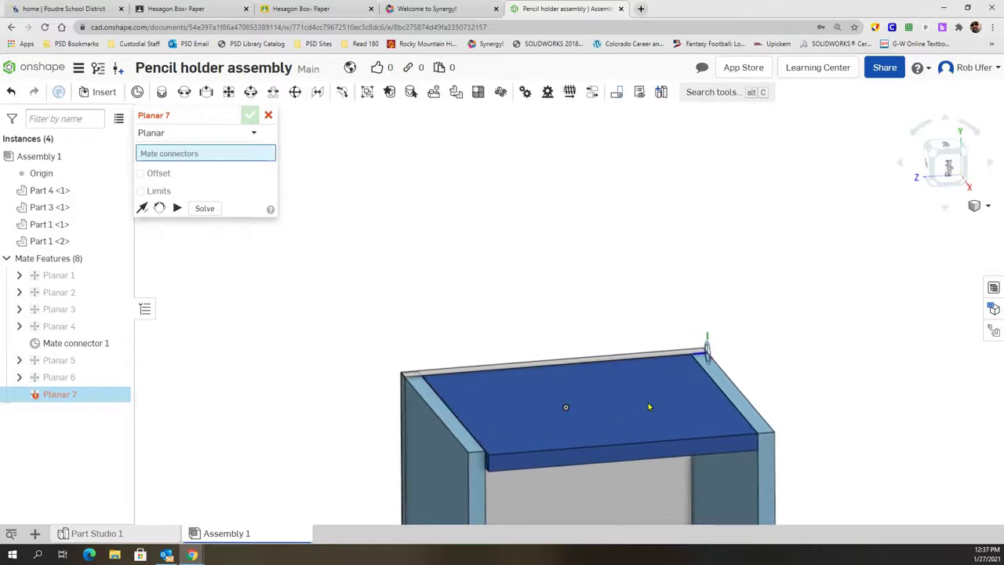
{"action": "left_click", "coordinate": [522, 407]}
{"action": "scroll", "coordinate": [462, 406], "scroll_direction": "down", "scroll_amount": 1}
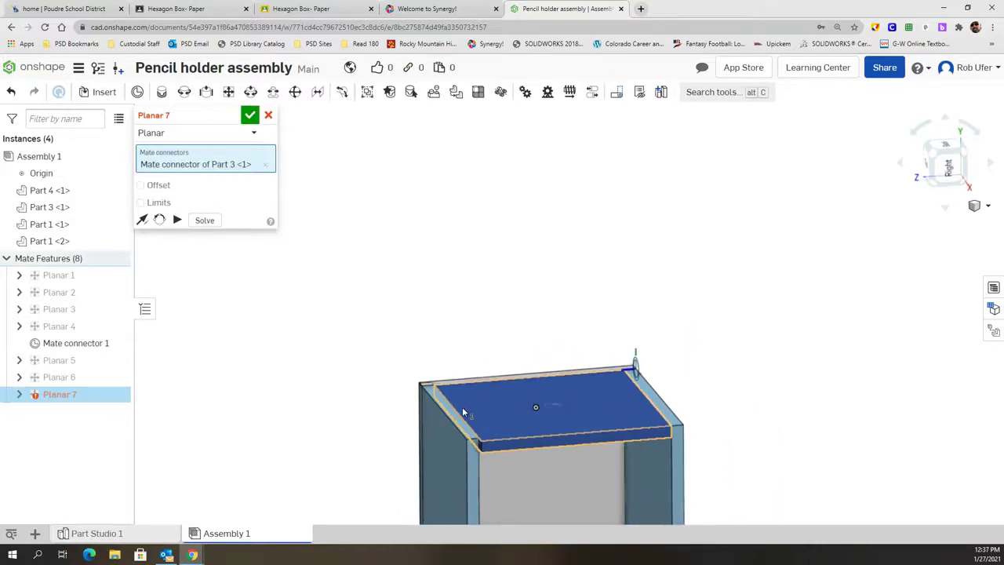
{"action": "scroll", "coordinate": [462, 407], "scroll_direction": "up", "scroll_amount": 5}
{"action": "left_click", "coordinate": [362, 428]}
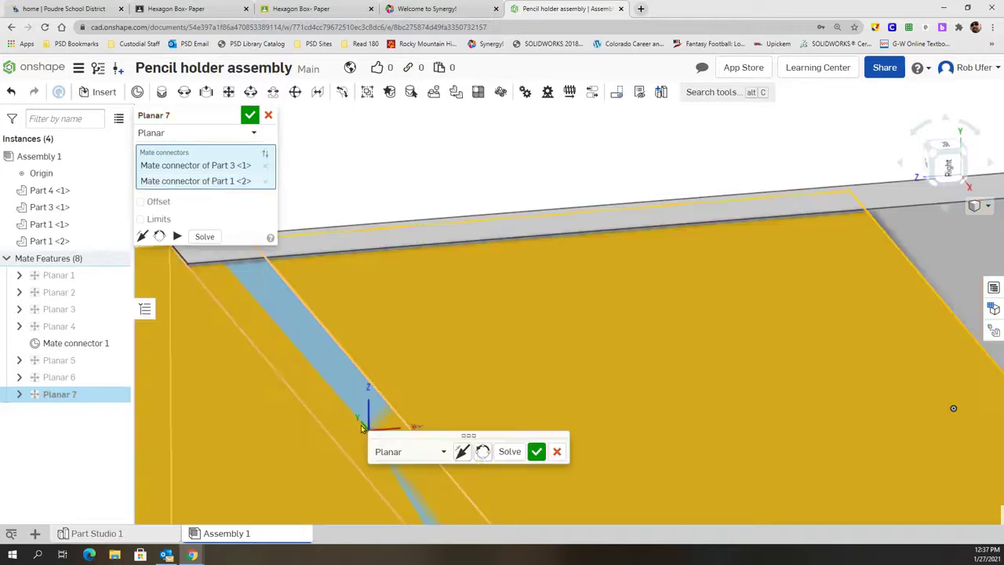
{"action": "left_click", "coordinate": [536, 452]}
Step: Add a planar mate between Part 4's long side edge face and the first Part 1's broad outer face
{"action": "scroll", "coordinate": [531, 384], "scroll_direction": "down", "scroll_amount": 3}
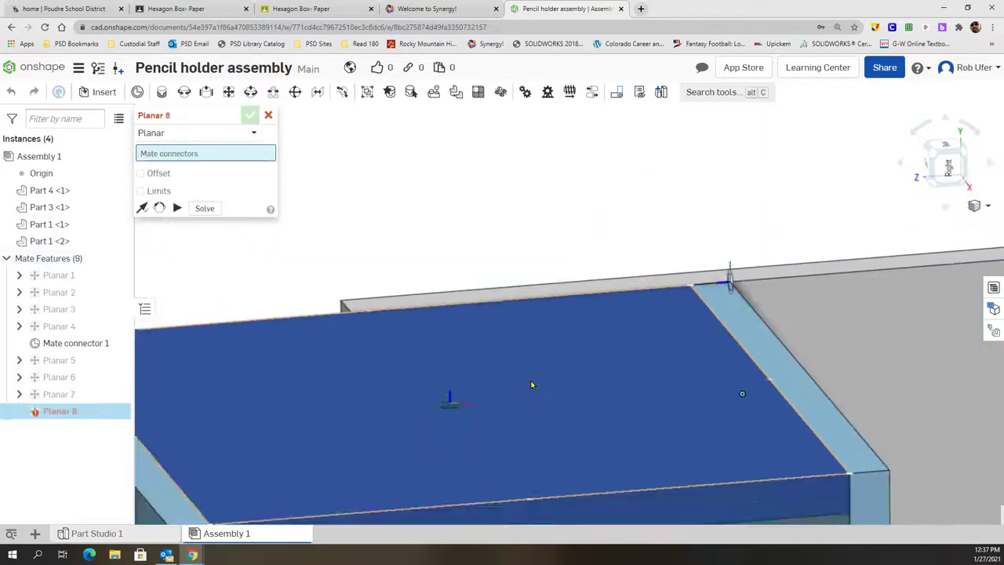
{"action": "scroll", "coordinate": [531, 384], "scroll_direction": "down", "scroll_amount": 3}
{"action": "middle_click_drag", "start_coordinate": [771, 358], "coordinate": [749, 365]}
{"action": "right_click_drag", "start_coordinate": [751, 366], "coordinate": [712, 370]}
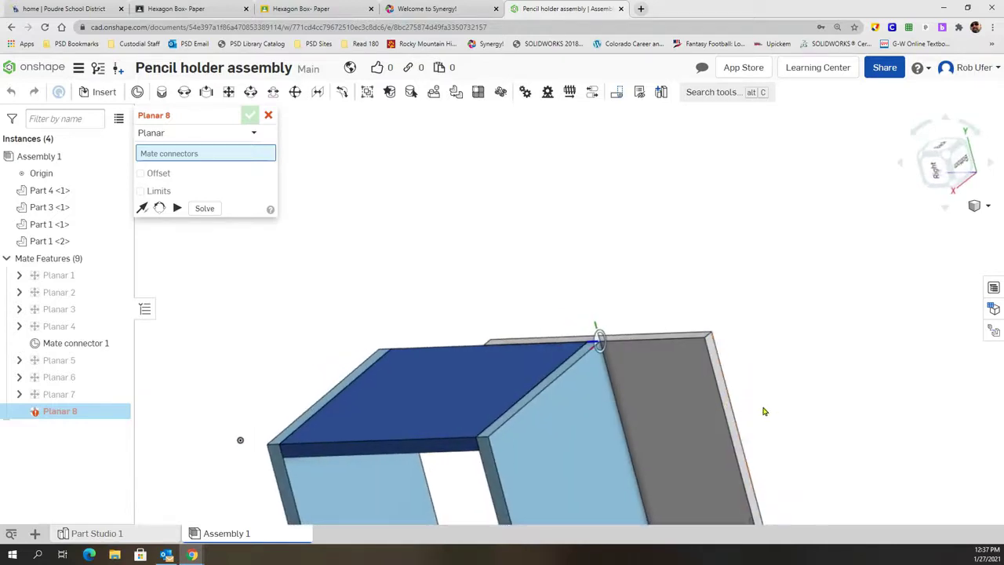
{"action": "scroll", "coordinate": [663, 329], "scroll_direction": "up", "scroll_amount": 5}
{"action": "scroll", "coordinate": [667, 359], "scroll_direction": "up", "scroll_amount": 3}
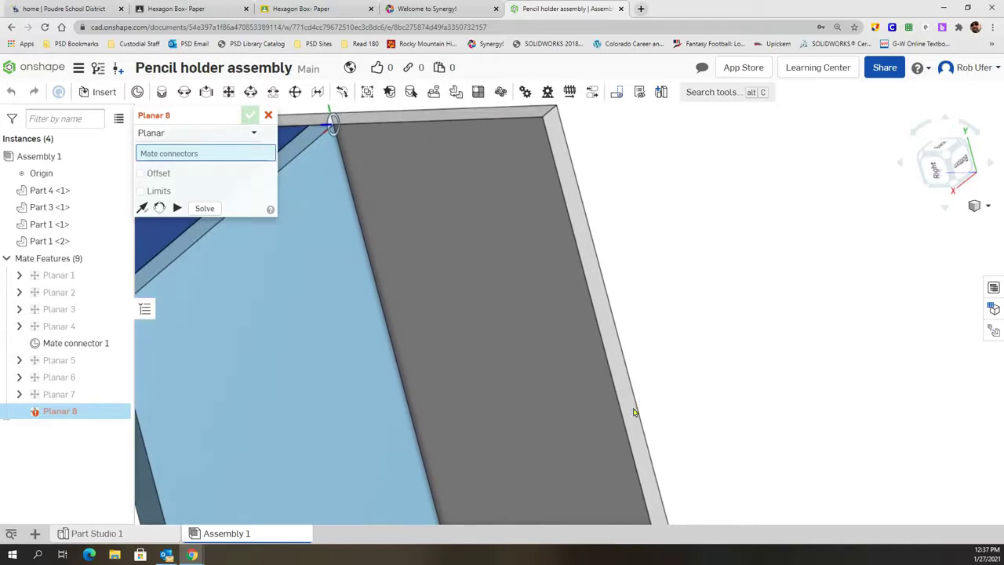
{"action": "left_click", "coordinate": [629, 421]}
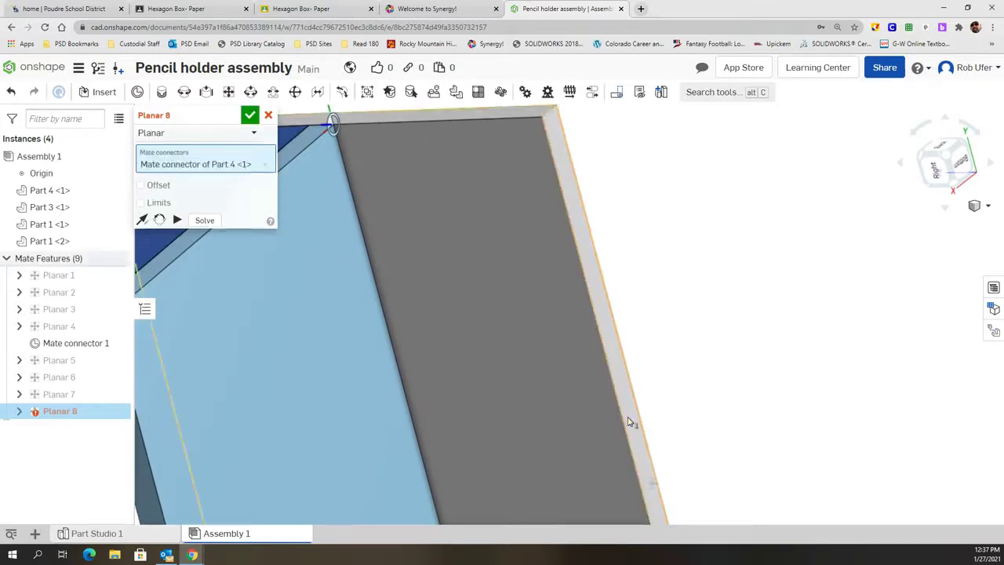
{"action": "left_click", "coordinate": [317, 420]}
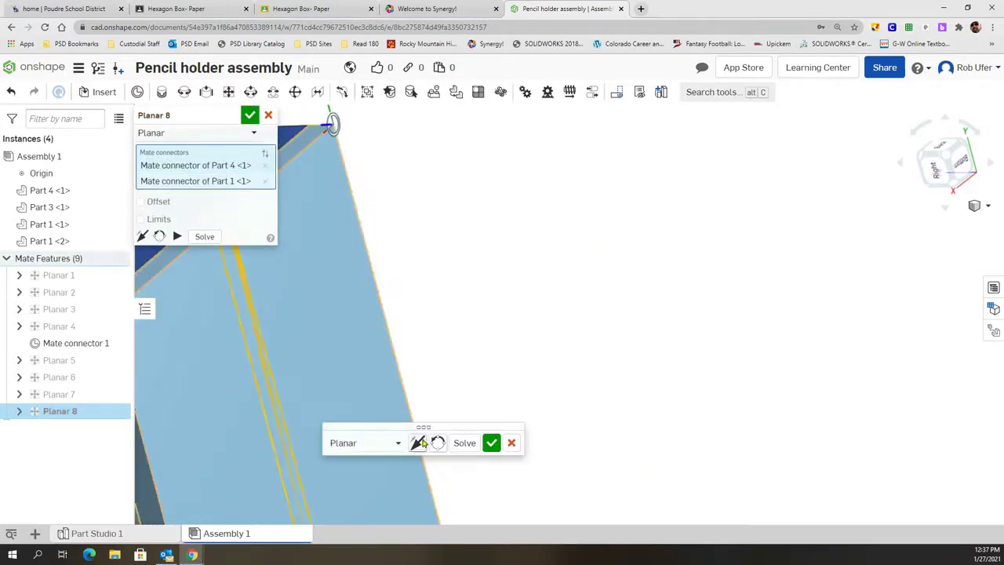
{"action": "left_click", "coordinate": [491, 444]}
{"action": "scroll", "coordinate": [366, 352], "scroll_direction": "down", "scroll_amount": 5}
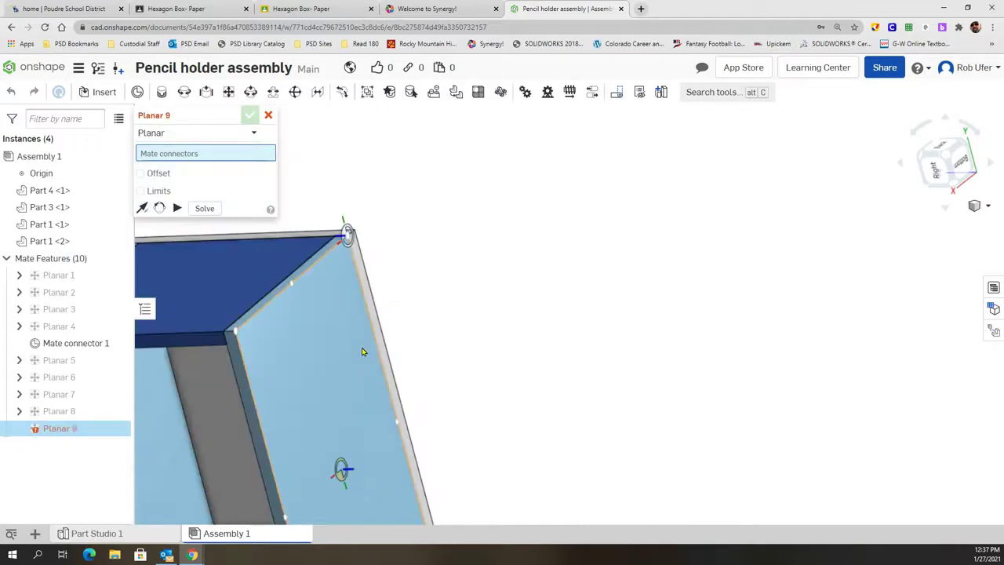
{"action": "middle_click_drag", "start_coordinate": [360, 350], "coordinate": [645, 329]}
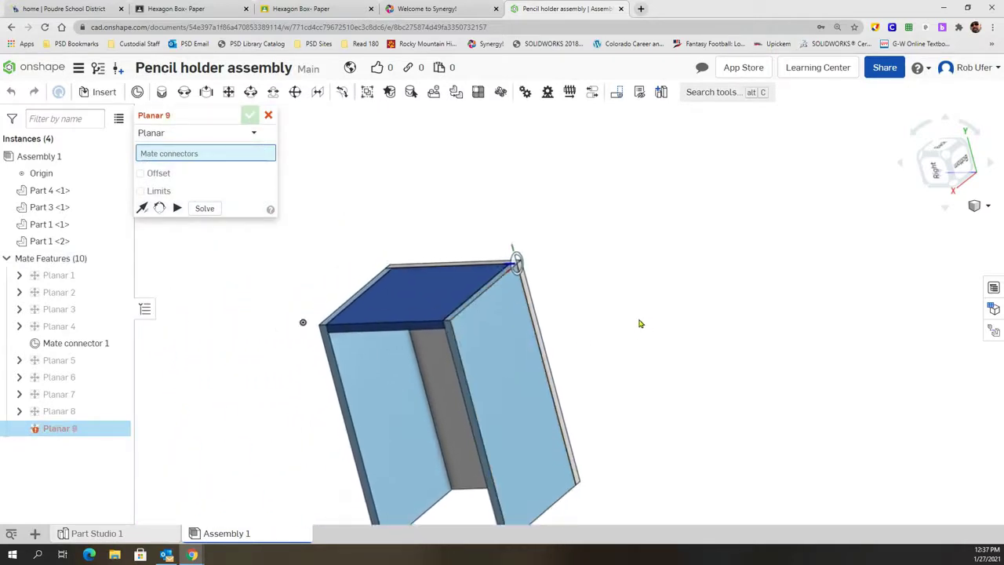
{"action": "mouse_move", "coordinate": [644, 331]}
{"action": "right_mouse_down"}
{"action": "mouse_move", "coordinate": [650, 226]}
{"action": "mouse_move", "coordinate": [632, 332]}
{"action": "mouse_move", "coordinate": [634, 267]}
{"action": "mouse_move", "coordinate": [667, 310]}
{"action": "mouse_move", "coordinate": [657, 317]}
{"action": "right_mouse_up"}
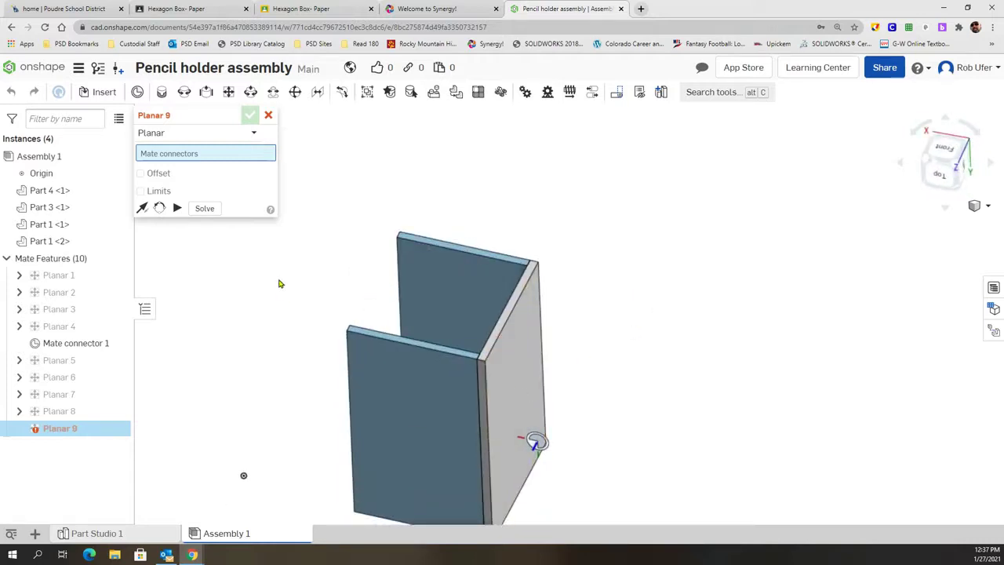
{"action": "left_click", "coordinate": [268, 116]}
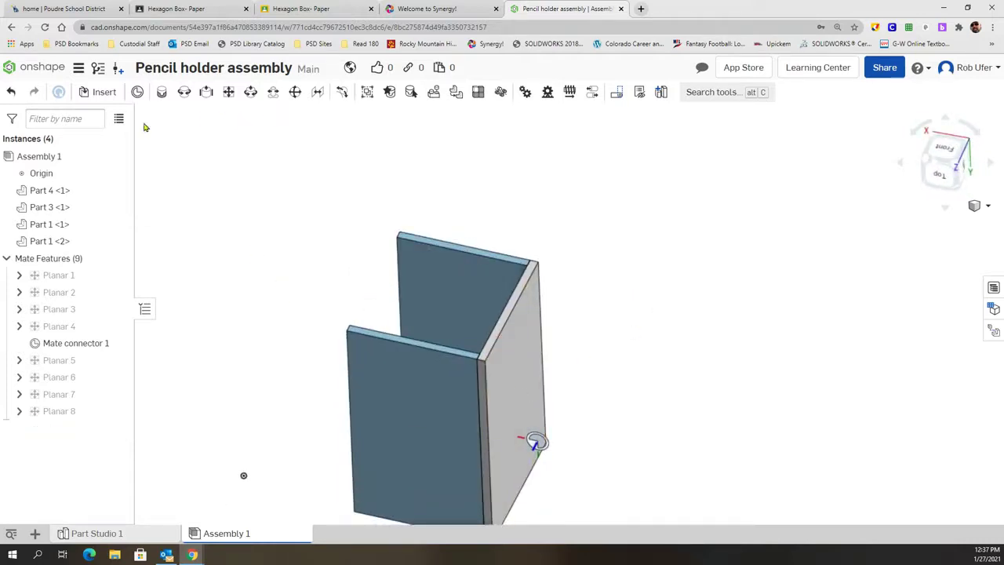
Step: Insert a second instance of Part 4 from Part Studio 1, placed near the open side of the box
{"action": "left_click", "coordinate": [100, 92]}
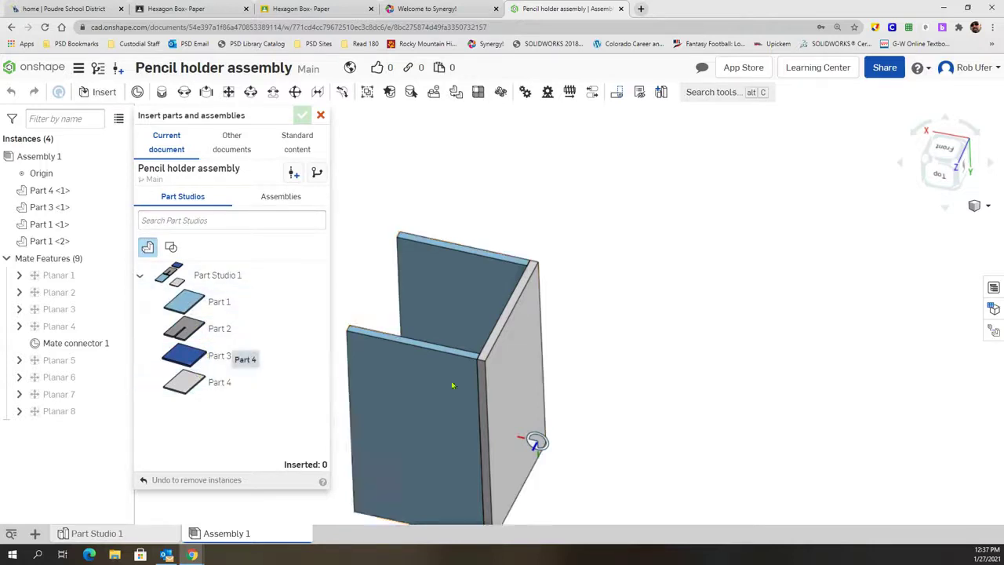
{"action": "left_click", "coordinate": [195, 385]}
{"action": "left_click", "coordinate": [387, 232]}
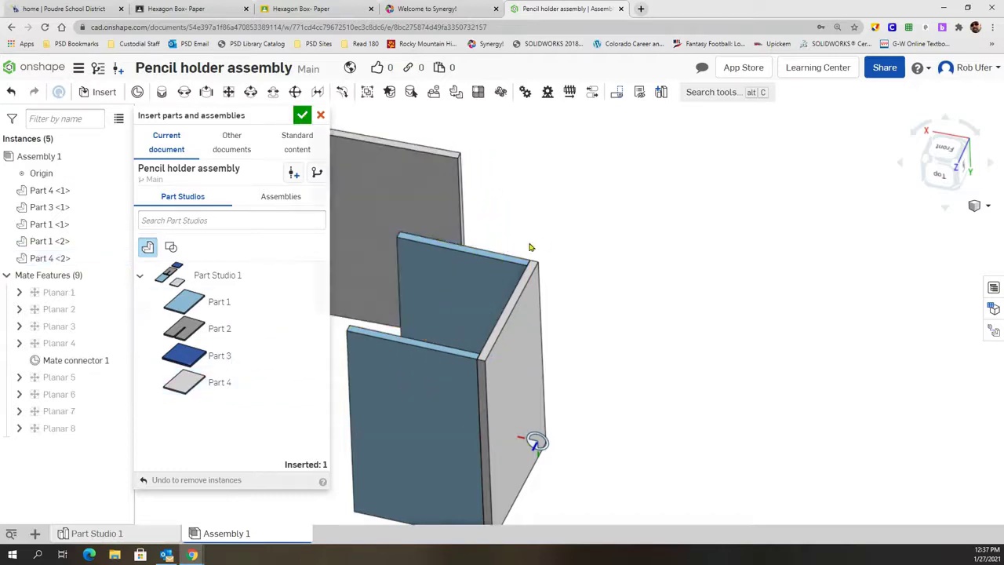
{"action": "scroll", "coordinate": [553, 215], "scroll_direction": "down", "scroll_amount": 4}
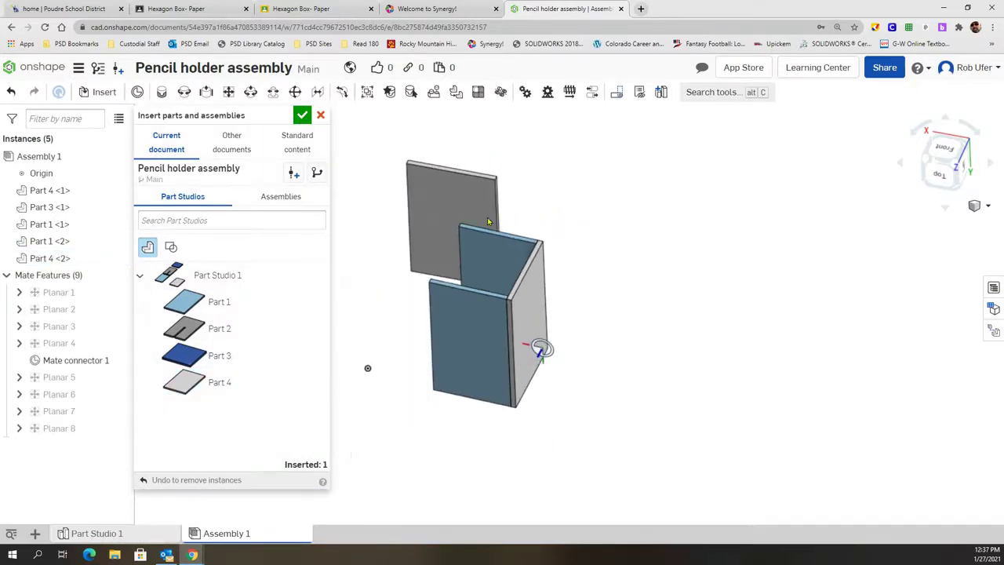
{"action": "left_click", "coordinate": [301, 116]}
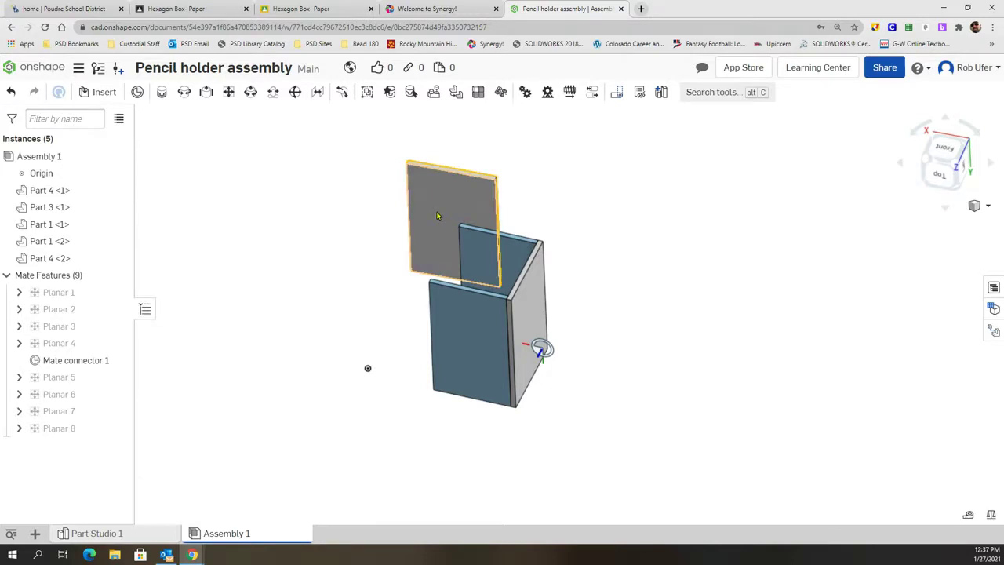
Step: Rotate the second Part 4 by about 67 degrees so it faces the open side of the box
{"action": "left_click", "coordinate": [437, 215]}
{"action": "left_click_drag", "start_coordinate": [414, 260], "coordinate": [496, 239]}
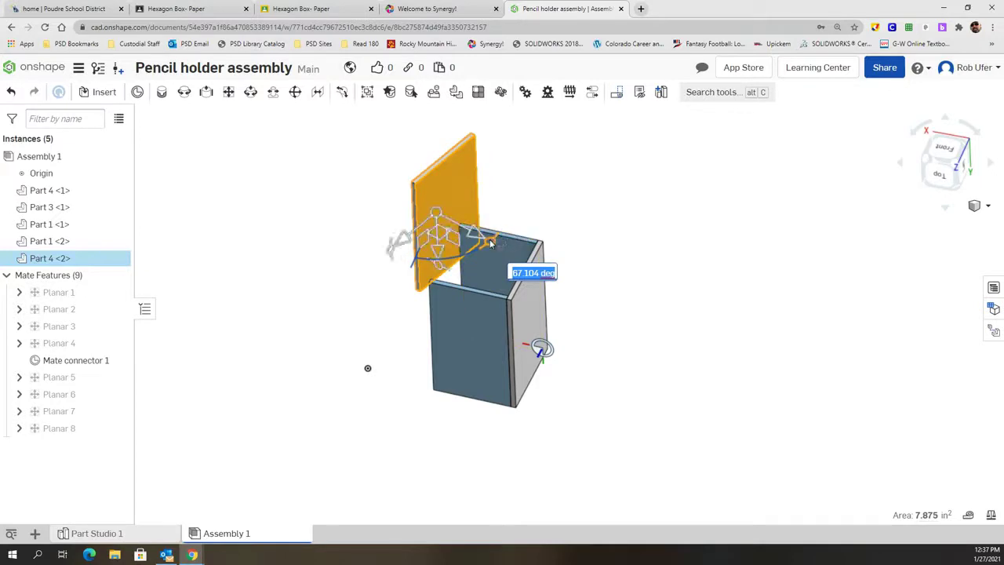
{"action": "key", "text": "Escape"}
{"action": "scroll", "coordinate": [525, 197], "scroll_direction": "down", "scroll_amount": 2}
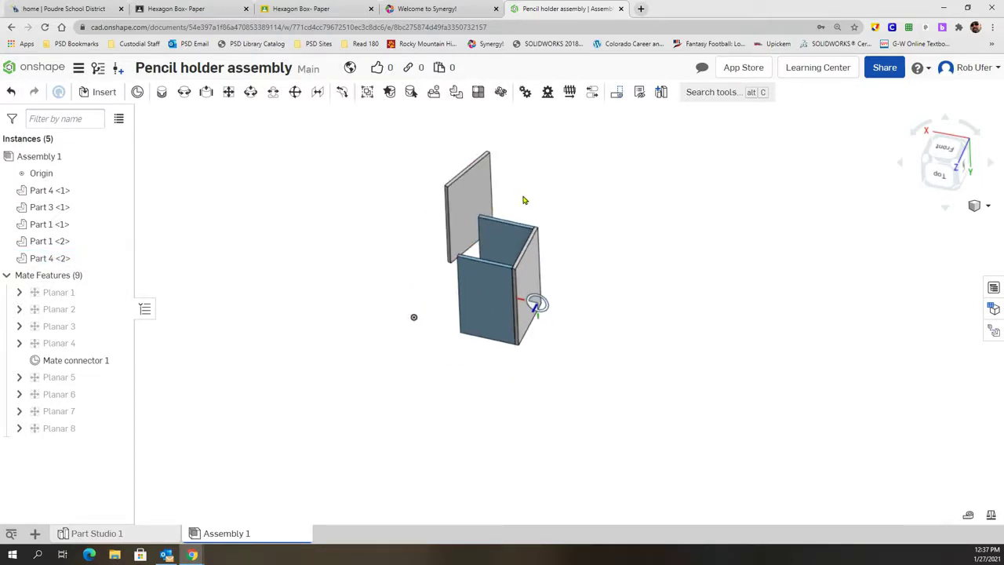
{"action": "scroll", "coordinate": [524, 197], "scroll_direction": "up", "scroll_amount": 5}
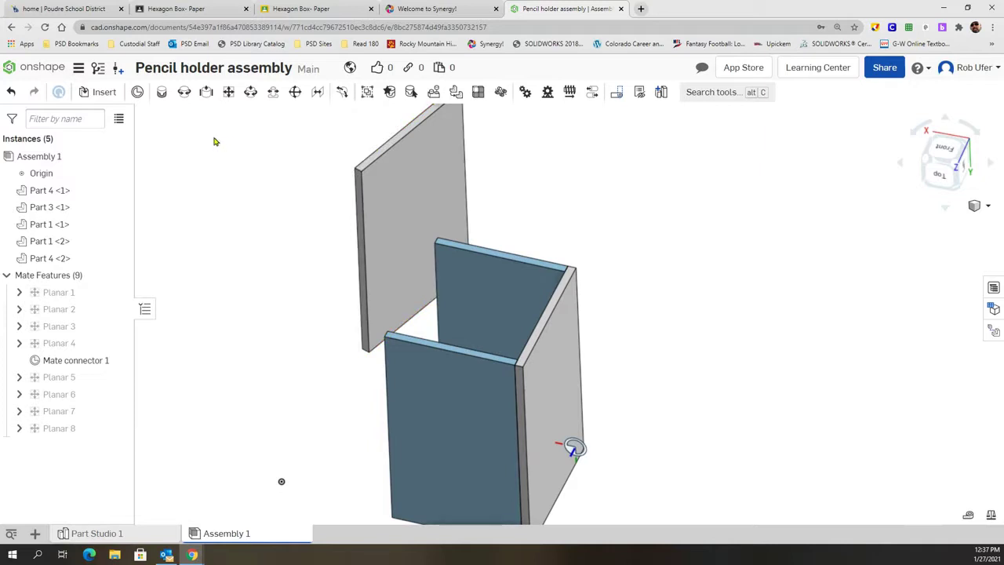
Step: Add a planar mate between the second Part 4's broad inner face and the exposed long edge face of a Part 1 side panel
{"action": "left_click", "coordinate": [228, 92]}
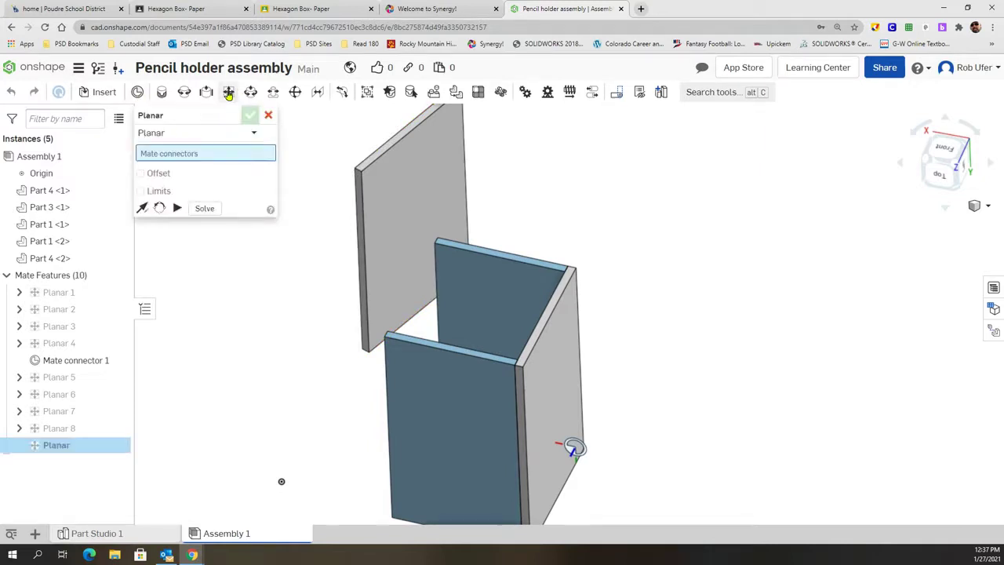
{"action": "left_click", "coordinate": [401, 199]}
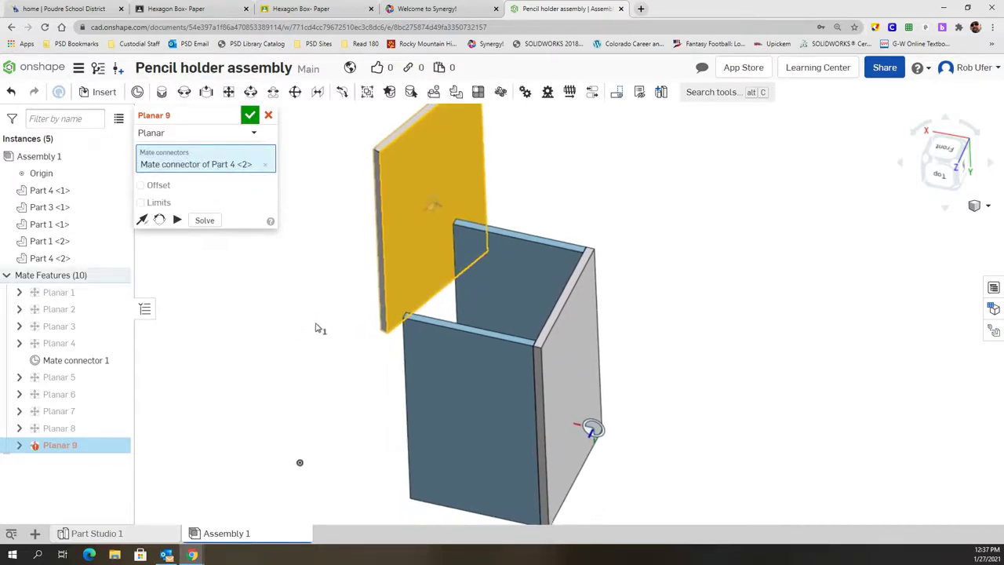
{"action": "key", "text": "n"}
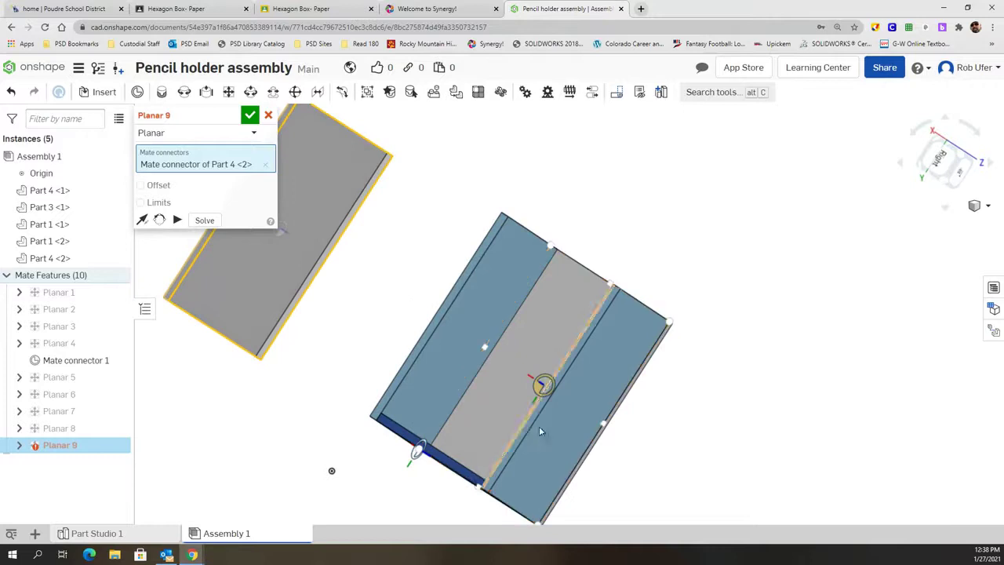
{"action": "scroll", "coordinate": [539, 430], "scroll_direction": "down", "scroll_amount": 3}
{"action": "scroll", "coordinate": [573, 375], "scroll_direction": "up", "scroll_amount": 8}
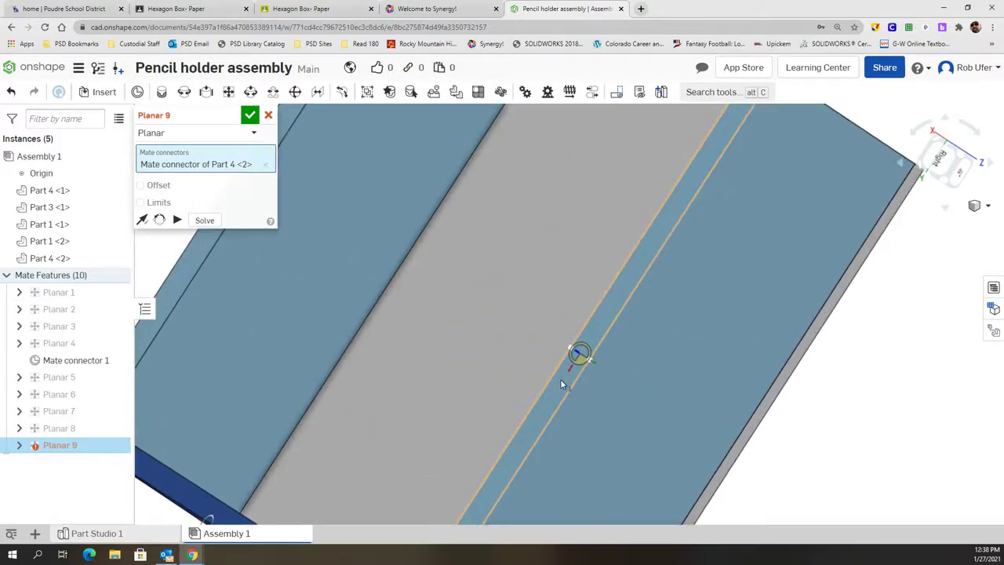
{"action": "left_click", "coordinate": [560, 380]}
{"action": "left_click", "coordinate": [737, 408]}
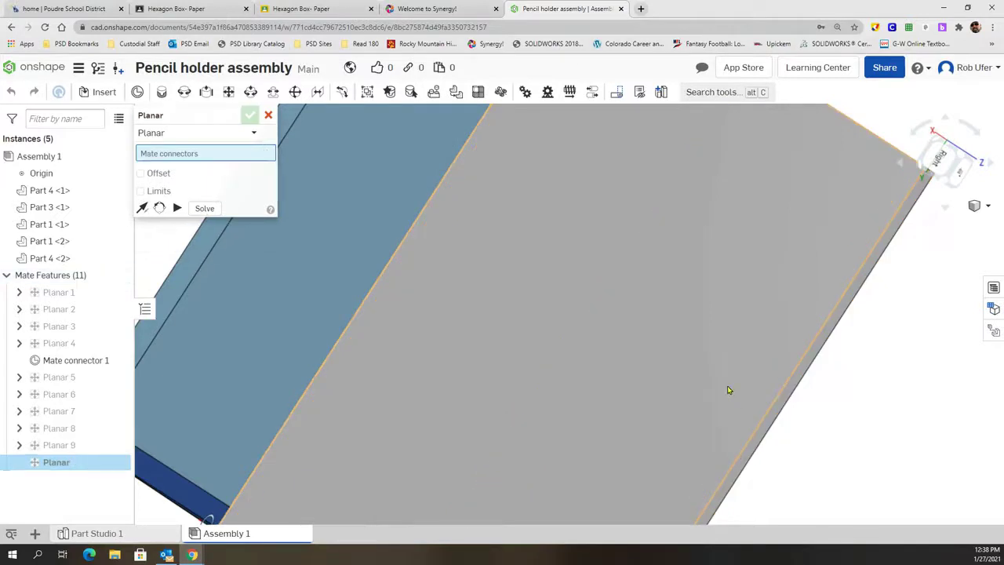
Step: Shift the side panels and examine the box from several angles to check which parts can still move
{"action": "scroll", "coordinate": [632, 376], "scroll_direction": "up", "scroll_amount": 2}
{"action": "scroll", "coordinate": [617, 388], "scroll_direction": "down", "scroll_amount": 5}
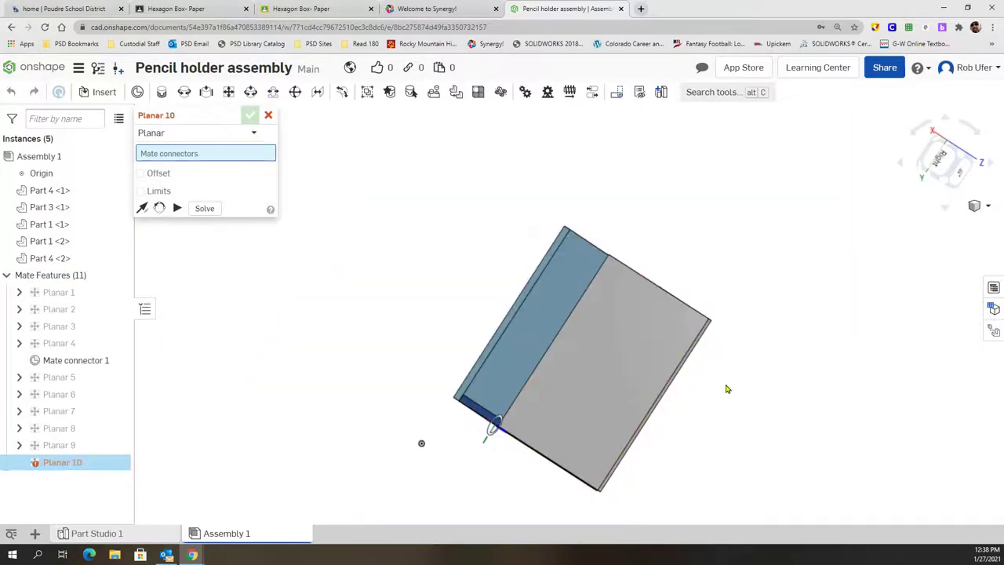
{"action": "right_click_drag", "start_coordinate": [728, 395], "coordinate": [720, 334]}
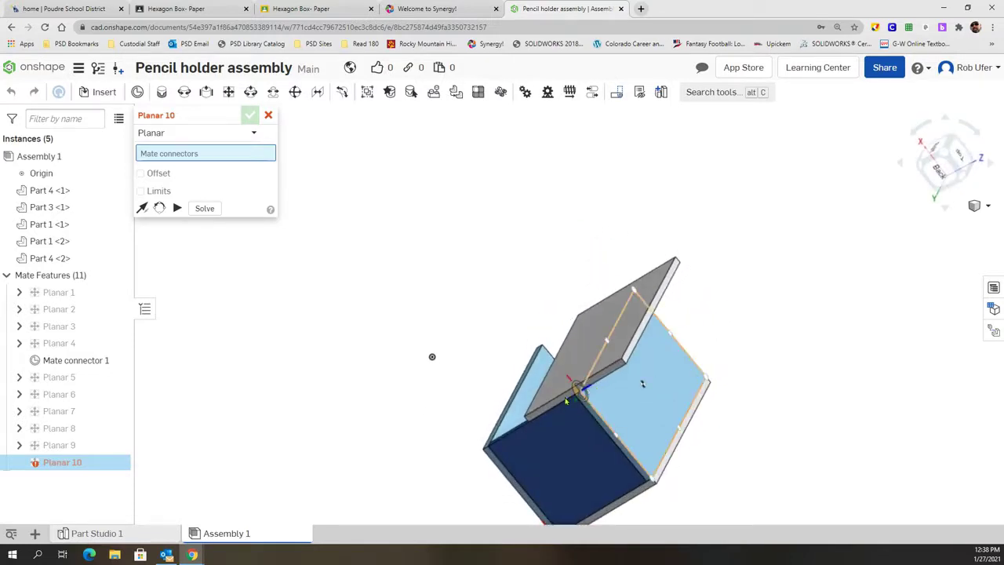
{"action": "right_click_drag", "start_coordinate": [589, 342], "coordinate": [562, 329]}
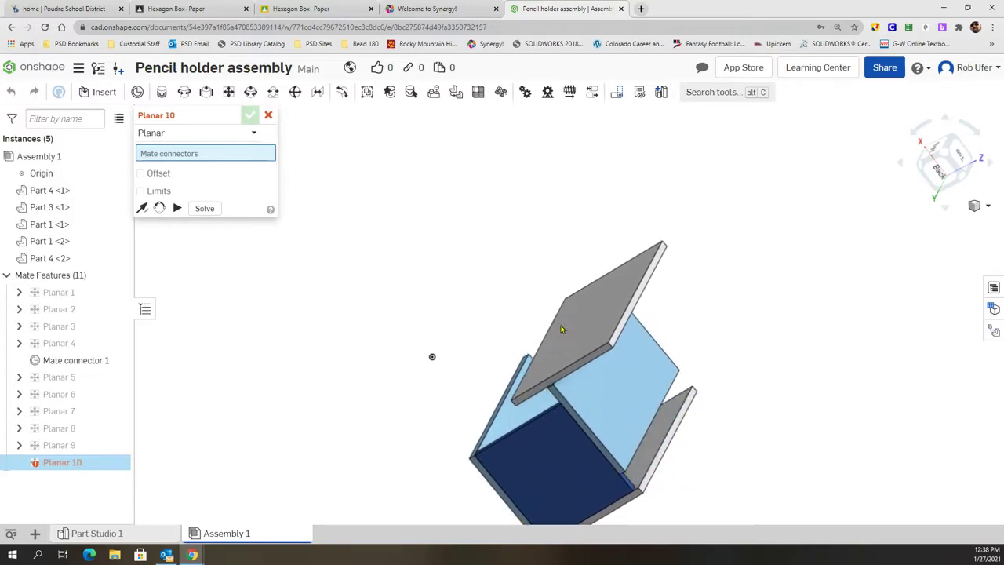
{"action": "middle_click_drag", "start_coordinate": [717, 437], "coordinate": [690, 422]}
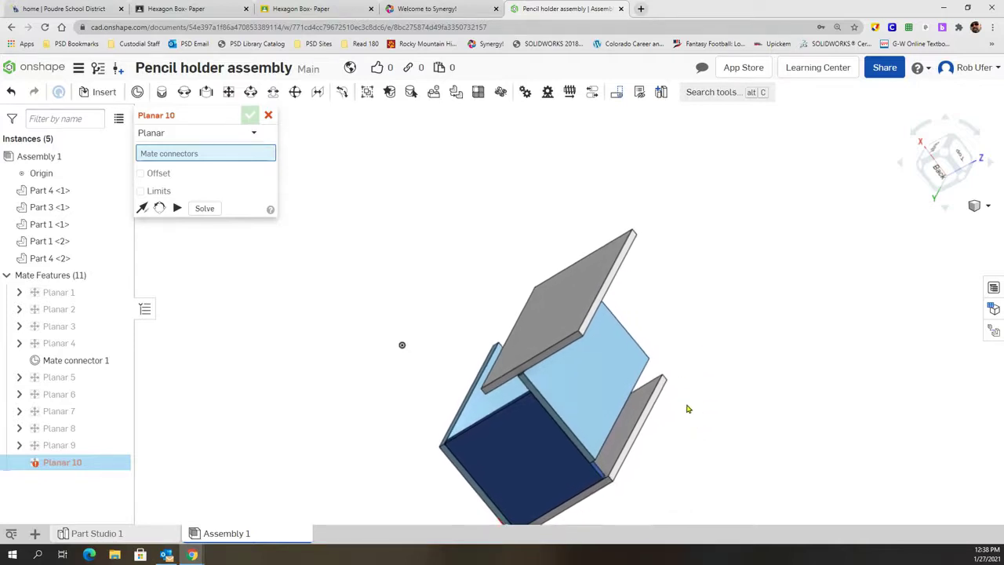
{"action": "right_click_drag", "start_coordinate": [688, 409], "coordinate": [594, 385]}
{"action": "right_click_drag", "start_coordinate": [565, 354], "coordinate": [542, 340]}
{"action": "right_click_drag", "start_coordinate": [736, 407], "coordinate": [672, 379]}
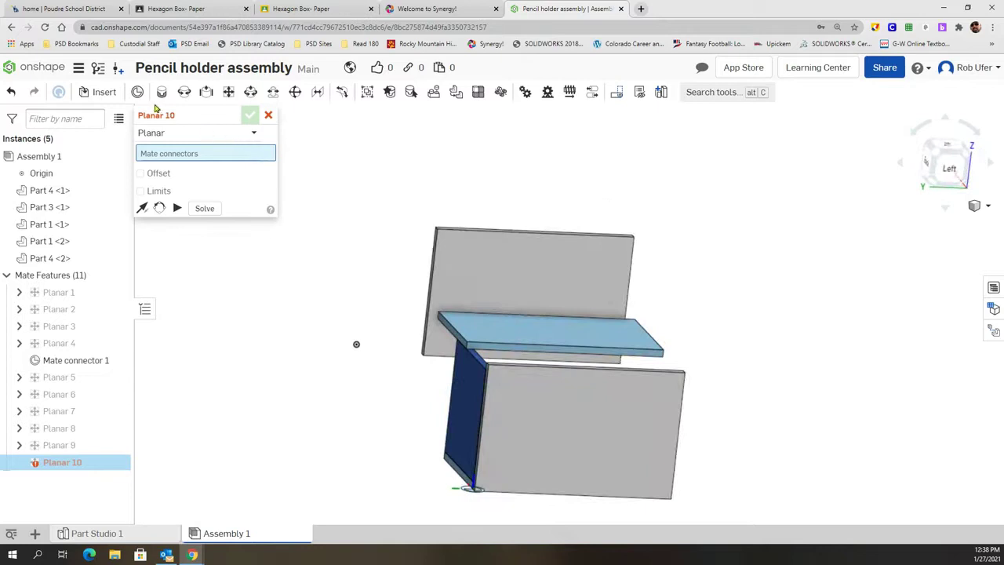
Step: Add a planar mate between the second Part 1's long edge face and the first Part 4's broad inner face
{"action": "scroll", "coordinate": [567, 358], "scroll_direction": "down", "scroll_amount": 3}
{"action": "scroll", "coordinate": [566, 355], "scroll_direction": "up", "scroll_amount": 4}
{"action": "scroll", "coordinate": [568, 349], "scroll_direction": "up", "scroll_amount": 3}
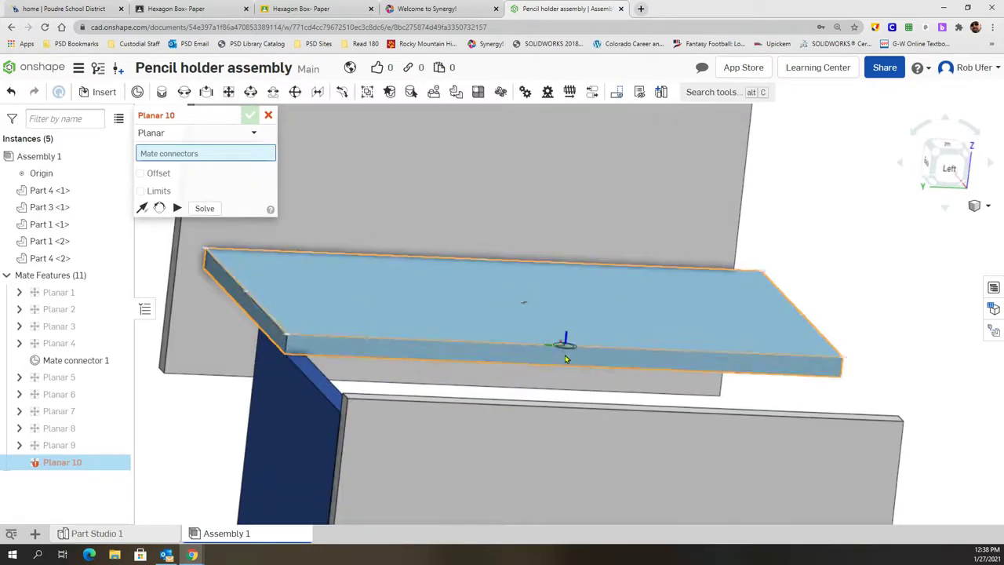
{"action": "scroll", "coordinate": [566, 359], "scroll_direction": "up", "scroll_amount": 3}
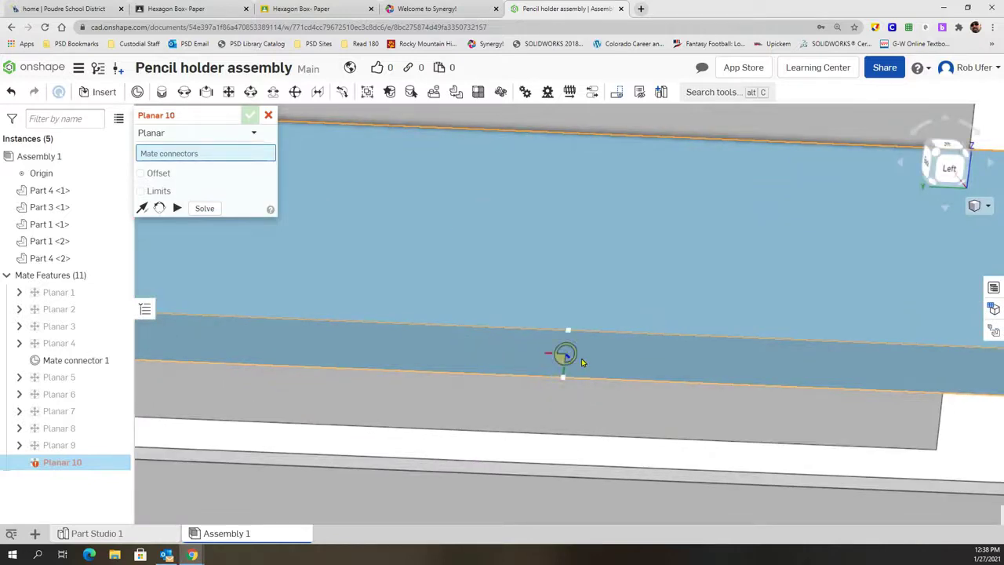
{"action": "left_click", "coordinate": [565, 356]}
{"action": "scroll", "coordinate": [595, 369], "scroll_direction": "down", "scroll_amount": 10}
{"action": "right_click_drag", "start_coordinate": [773, 337], "coordinate": [737, 428]}
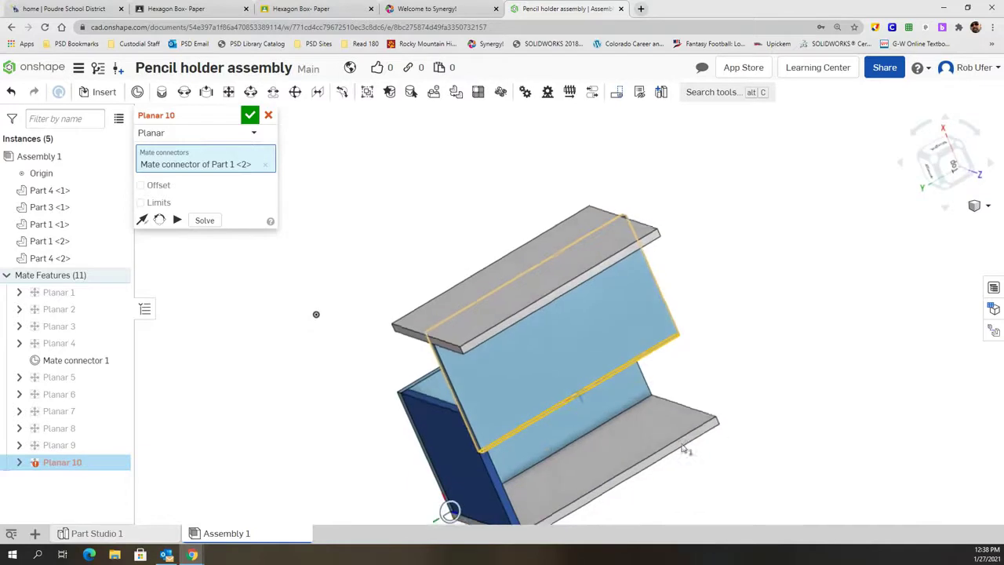
{"action": "left_click", "coordinate": [610, 466]}
{"action": "left_click", "coordinate": [781, 444]}
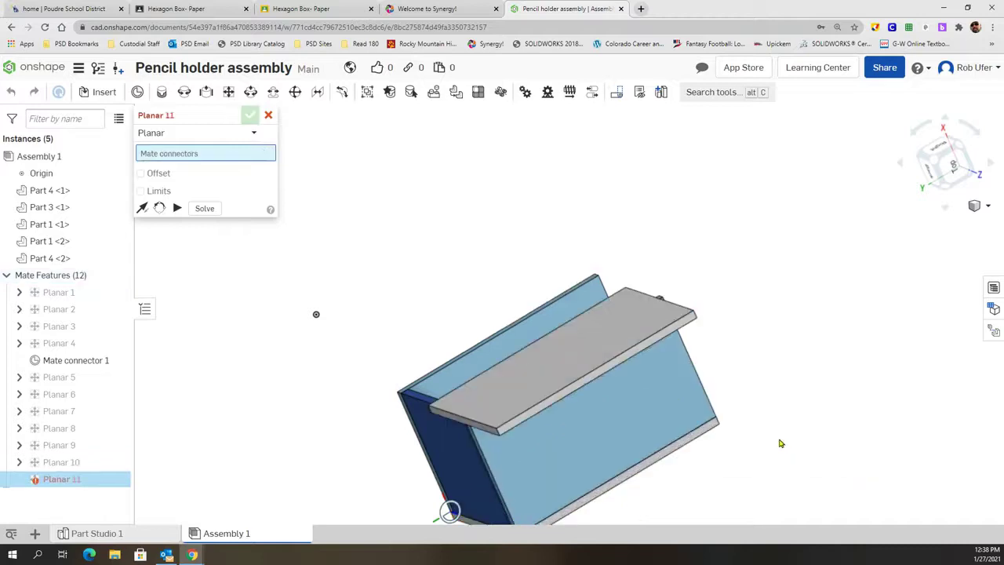
Step: Fix Part 3 in place and slide the second Part 4 over the open side of the box
{"action": "left_click_drag", "start_coordinate": [492, 377], "coordinate": [540, 341]}
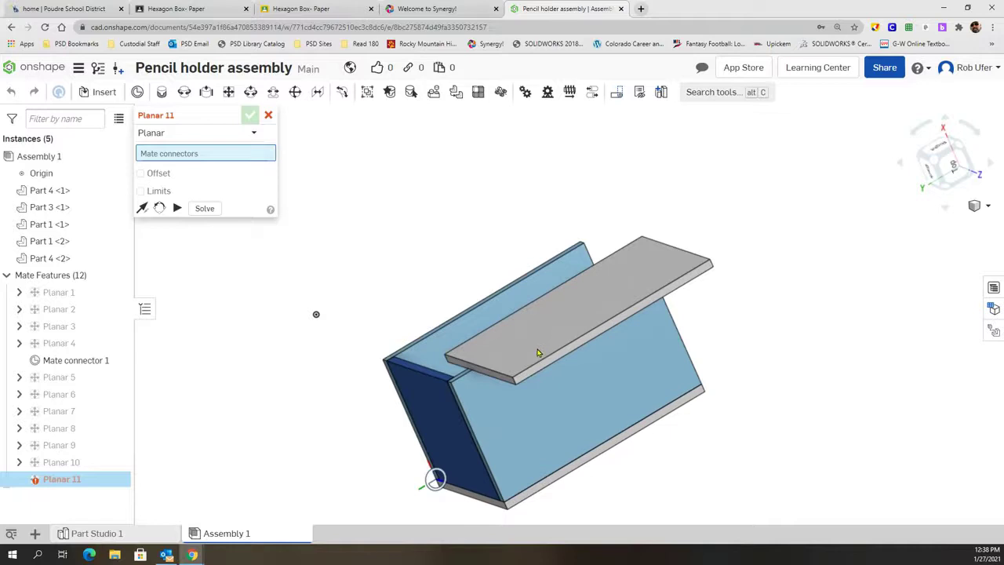
{"action": "right_click_drag", "start_coordinate": [538, 353], "coordinate": [737, 327]}
{"action": "right_click_drag", "start_coordinate": [661, 267], "coordinate": [617, 196]}
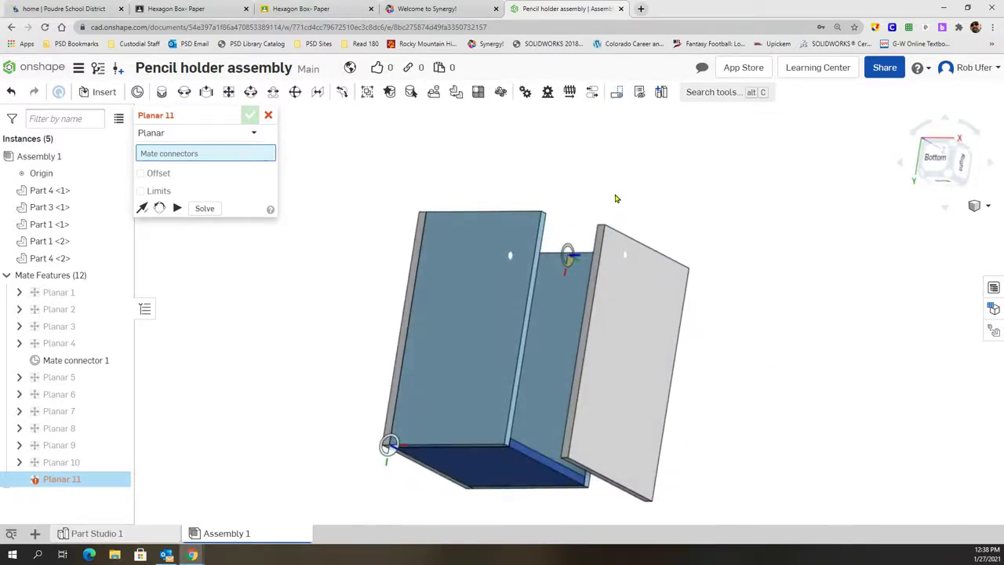
{"action": "right_click", "coordinate": [511, 470]}
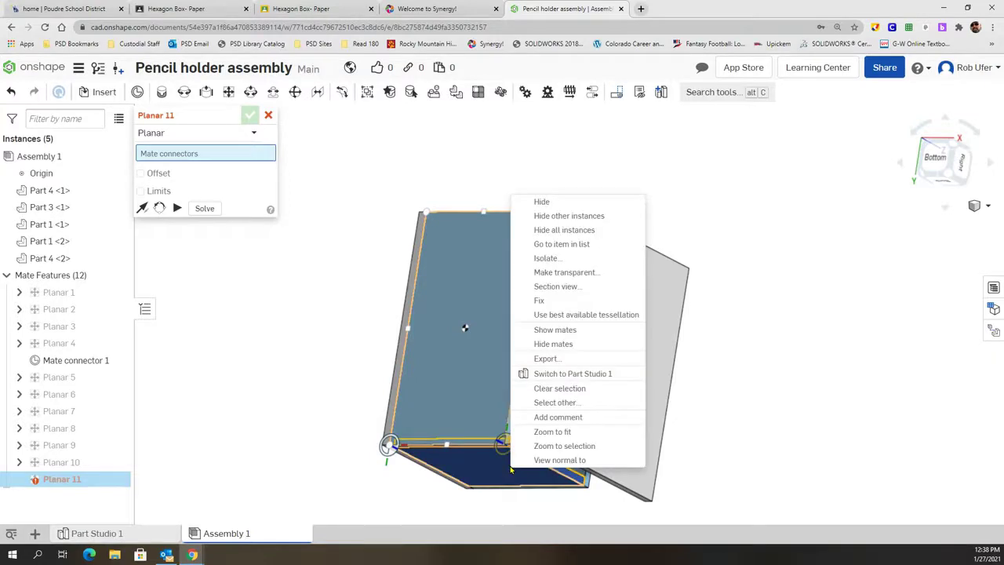
{"action": "left_click", "coordinate": [549, 303]}
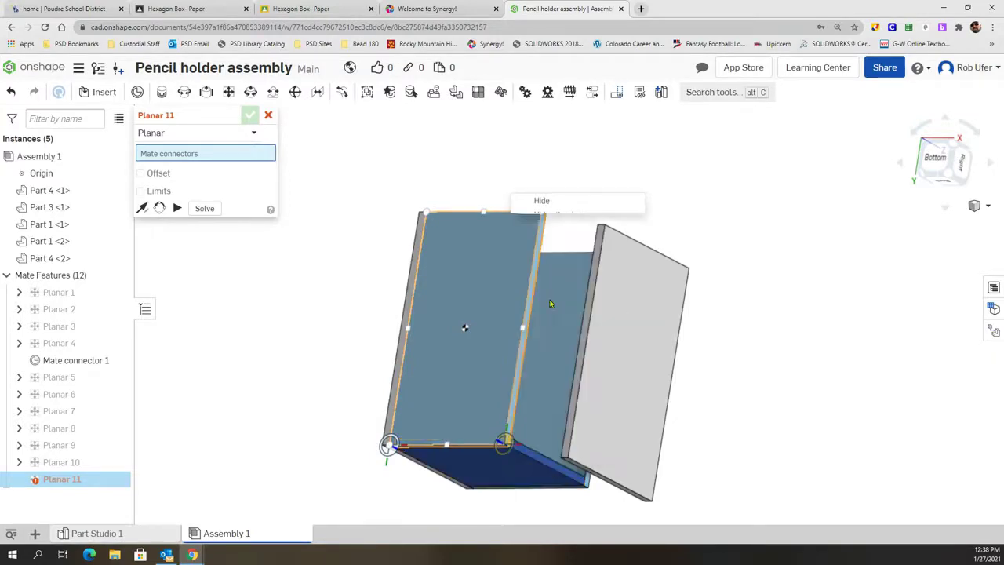
{"action": "left_click_drag", "start_coordinate": [632, 359], "coordinate": [576, 392]}
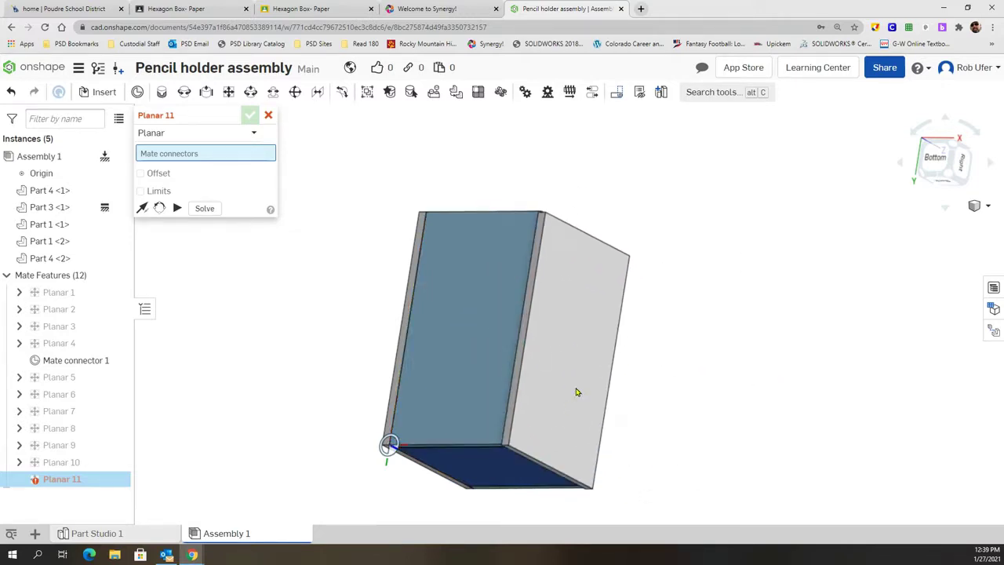
Step: Add a planar mate between the first Part 1's broad outer face and the second Part 4's long narrow edge face
{"action": "mouse_move", "coordinate": [706, 428]}
{"action": "right_mouse_down"}
{"action": "mouse_move", "coordinate": [717, 499]}
{"action": "mouse_move", "coordinate": [611, 397]}
{"action": "right_mouse_up"}
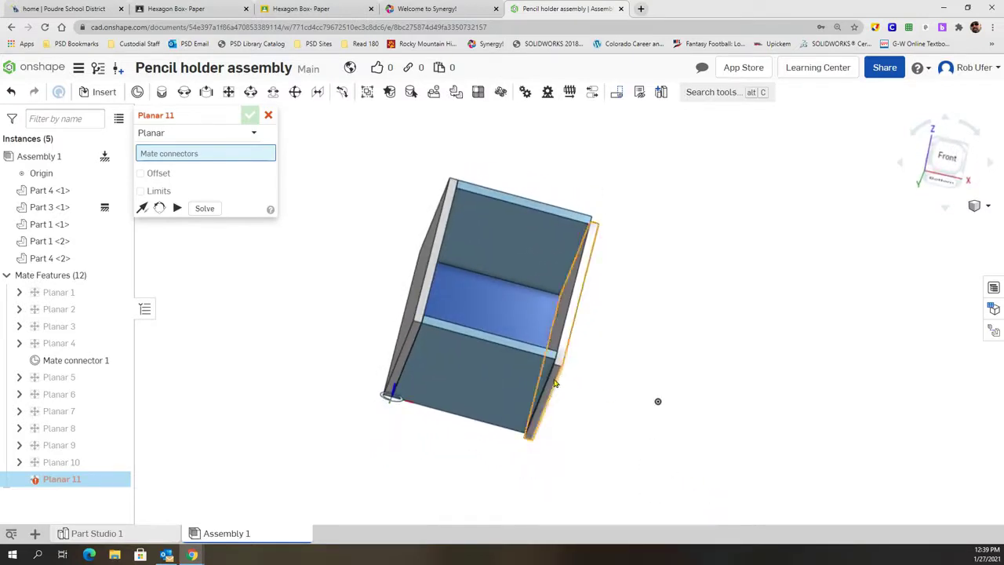
{"action": "middle_click_drag", "start_coordinate": [592, 436], "coordinate": [589, 391]}
{"action": "right_click_drag", "start_coordinate": [589, 390], "coordinate": [583, 358]}
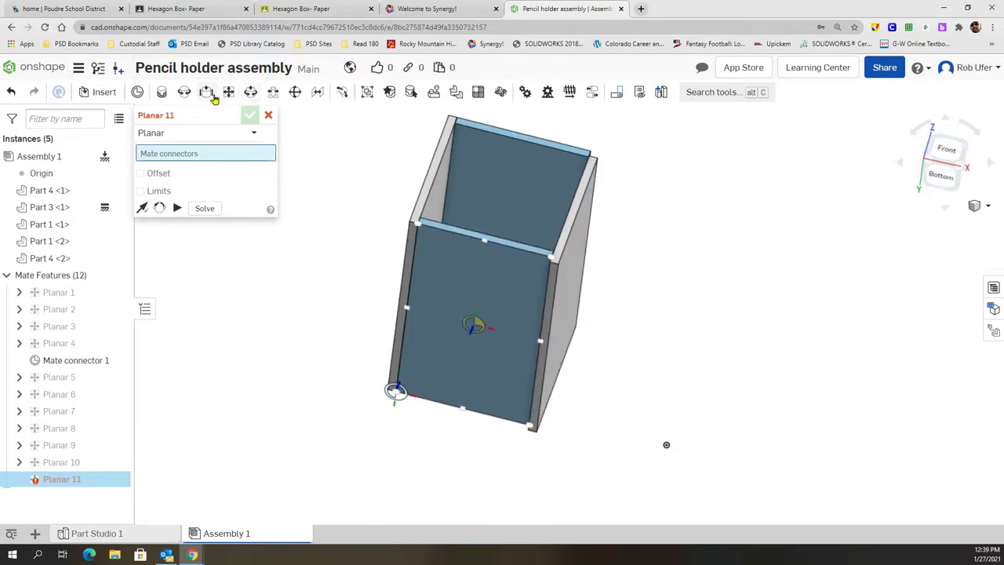
{"action": "left_click", "coordinate": [488, 348]}
{"action": "scroll", "coordinate": [545, 369], "scroll_direction": "up", "scroll_amount": 3}
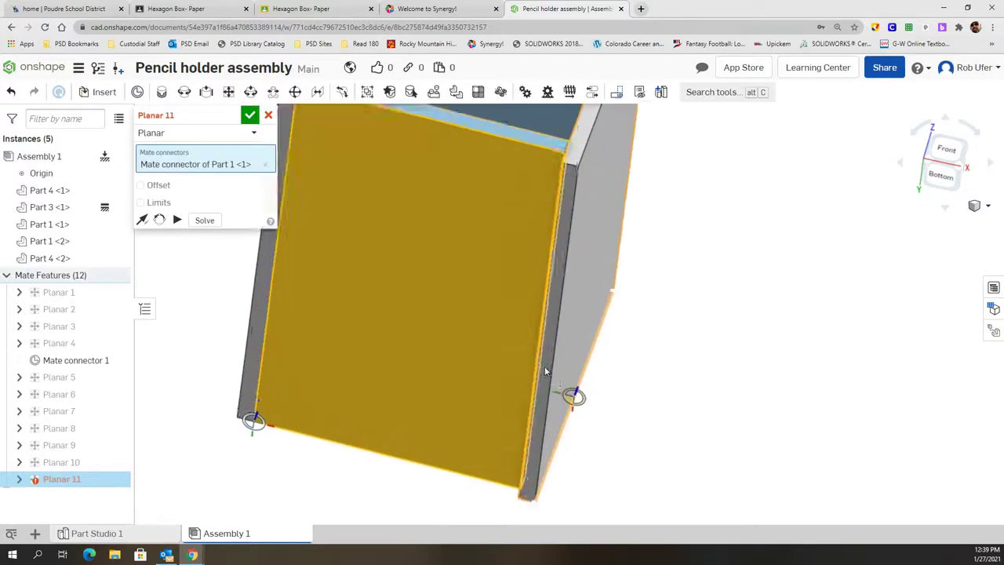
{"action": "scroll", "coordinate": [549, 341], "scroll_direction": "up", "scroll_amount": 3}
{"action": "left_click", "coordinate": [550, 317]}
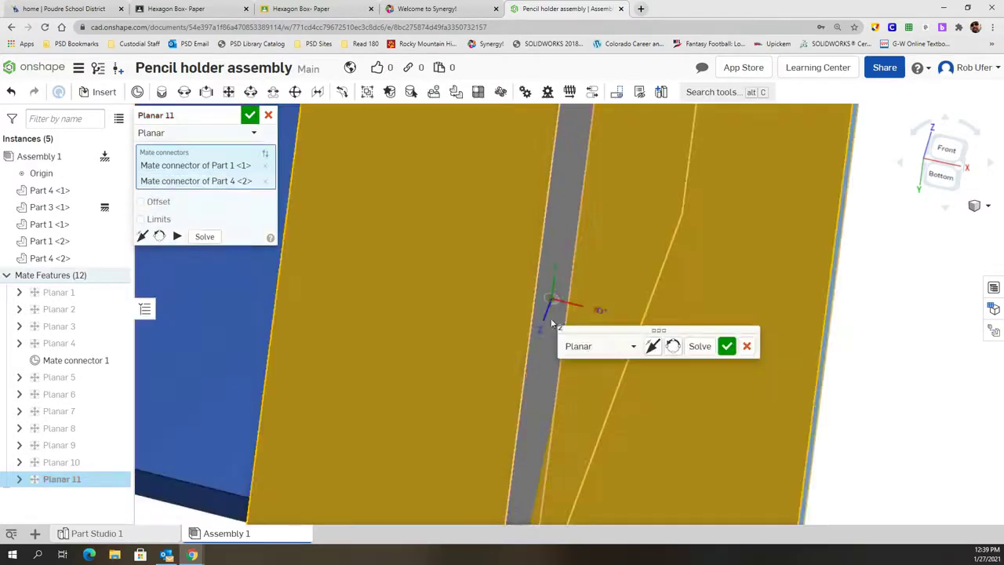
{"action": "left_click", "coordinate": [725, 348]}
Step: Slide the second Part 4 along the box to check its remaining movement and bring it back toward the Part 3 base
{"action": "scroll", "coordinate": [699, 348], "scroll_direction": "down", "scroll_amount": 5}
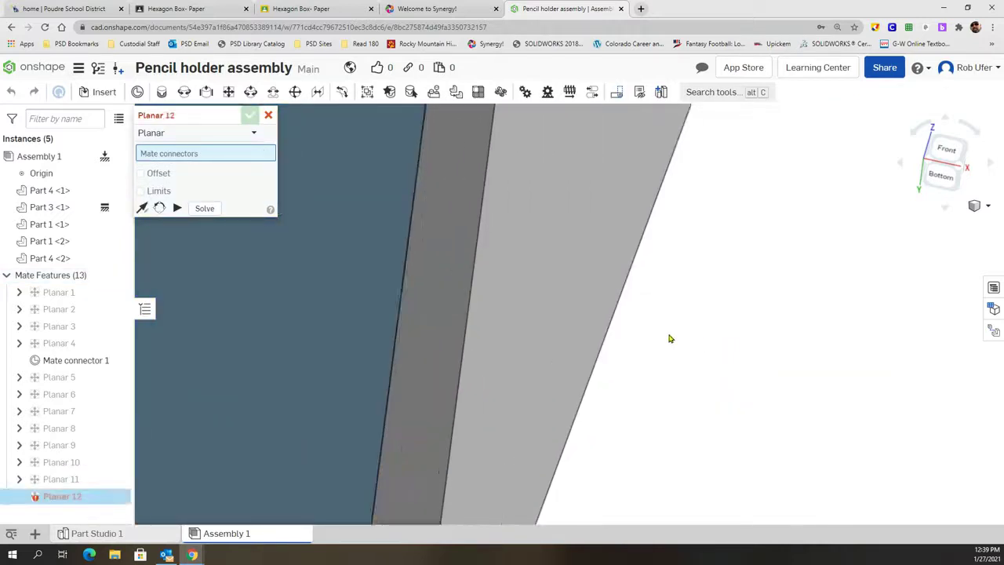
{"action": "mouse_move", "coordinate": [680, 400]}
{"action": "right_mouse_down"}
{"action": "mouse_move", "coordinate": [679, 419]}
{"action": "mouse_move", "coordinate": [590, 397]}
{"action": "right_mouse_up"}
{"action": "mouse_move", "coordinate": [638, 352]}
{"action": "left_mouse_down"}
{"action": "mouse_move", "coordinate": [661, 350]}
{"action": "mouse_move", "coordinate": [678, 322]}
{"action": "mouse_move", "coordinate": [659, 361]}
{"action": "mouse_move", "coordinate": [655, 345]}
{"action": "mouse_move", "coordinate": [685, 336]}
{"action": "left_mouse_up"}
{"action": "right_click_drag", "start_coordinate": [685, 336], "coordinate": [636, 218]}
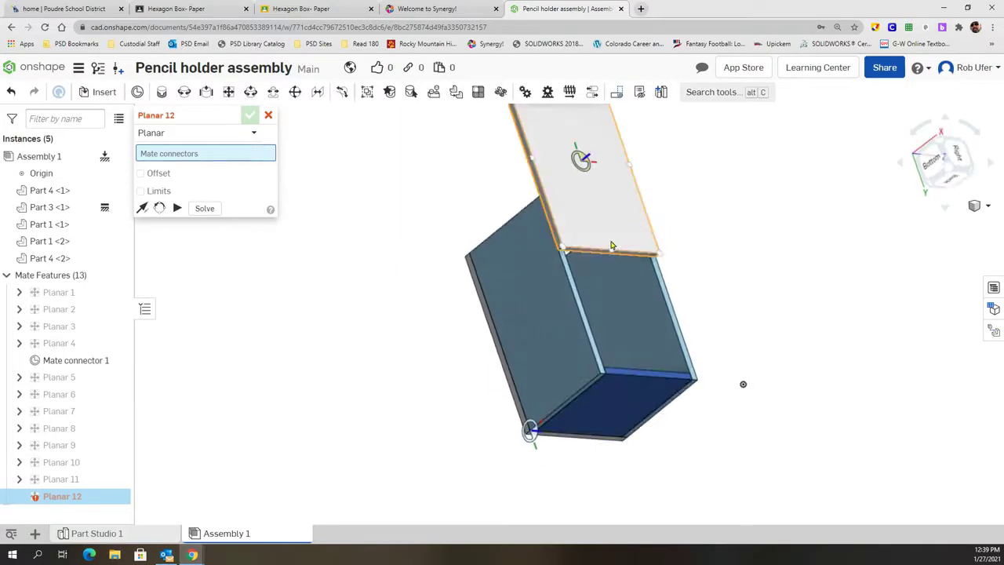
{"action": "left_click_drag", "start_coordinate": [612, 246], "coordinate": [630, 359]}
{"action": "right_click_drag", "start_coordinate": [659, 439], "coordinate": [619, 337]}
Step: Add a planar mate between the second Part 4's short bottom edge face and Part 3's outer face, and end the mate command
{"action": "scroll", "coordinate": [620, 310], "scroll_direction": "up", "scroll_amount": 6}
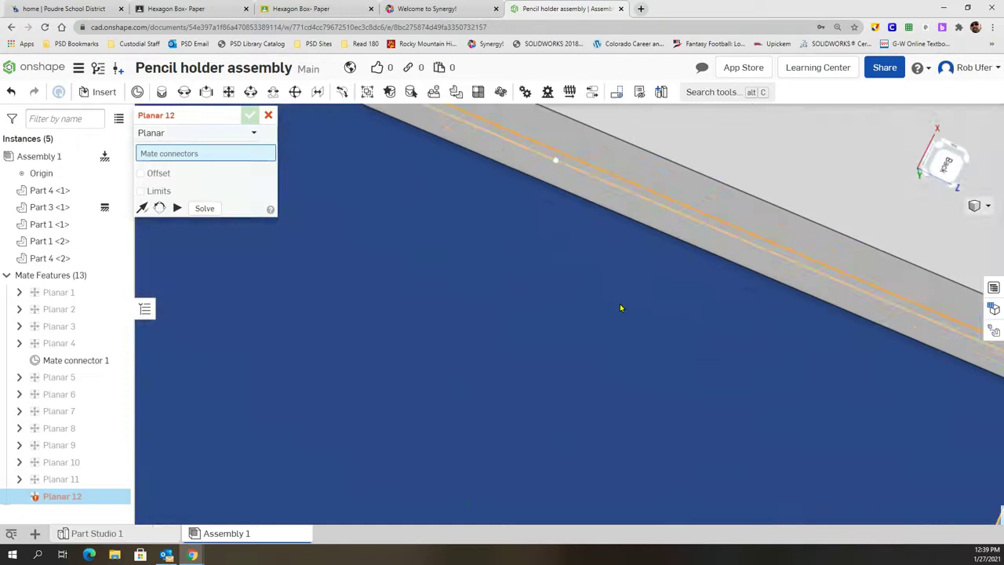
{"action": "left_click", "coordinate": [651, 192]}
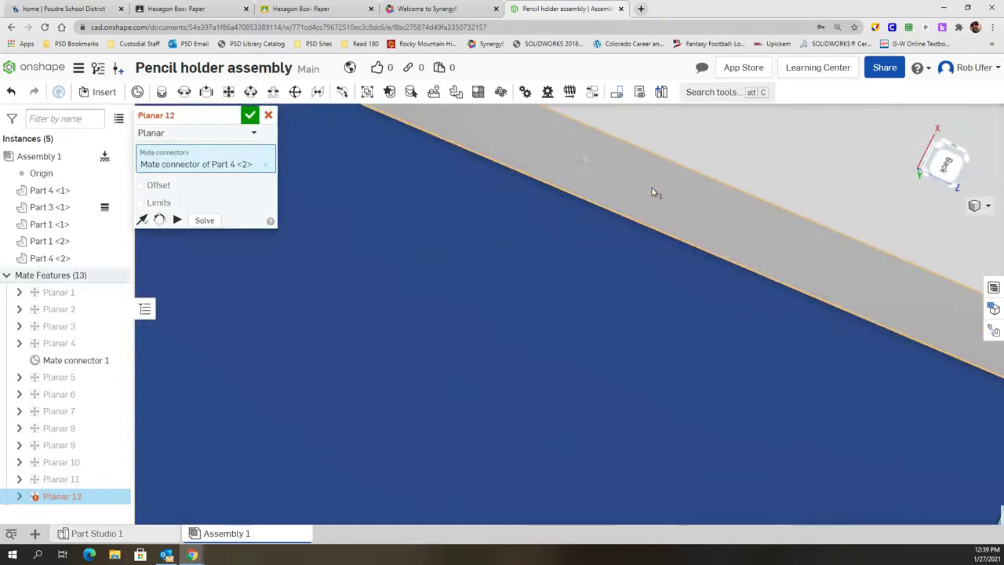
{"action": "left_click", "coordinate": [562, 344]}
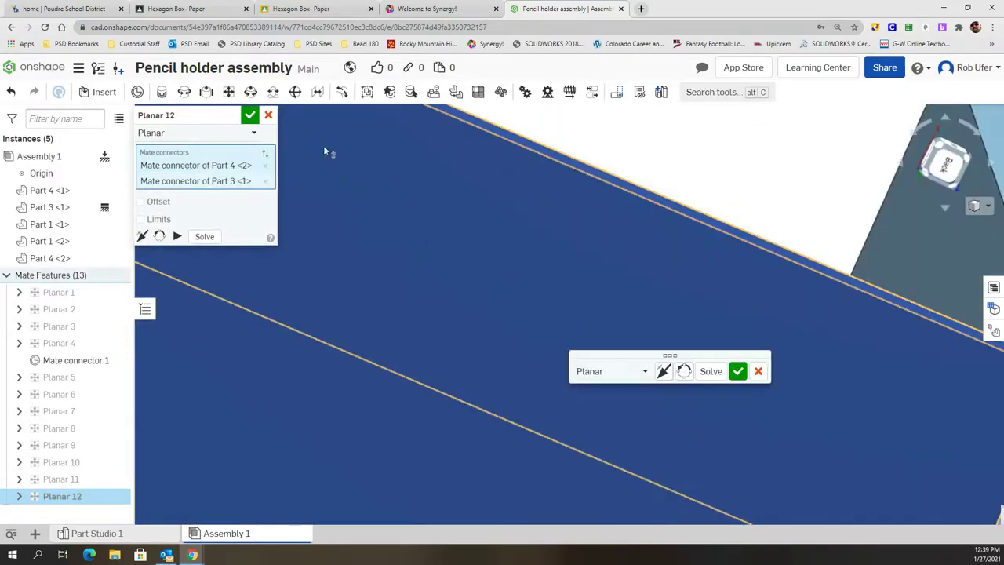
{"action": "left_click", "coordinate": [737, 371]}
{"action": "scroll", "coordinate": [698, 314], "scroll_direction": "down", "scroll_amount": 6}
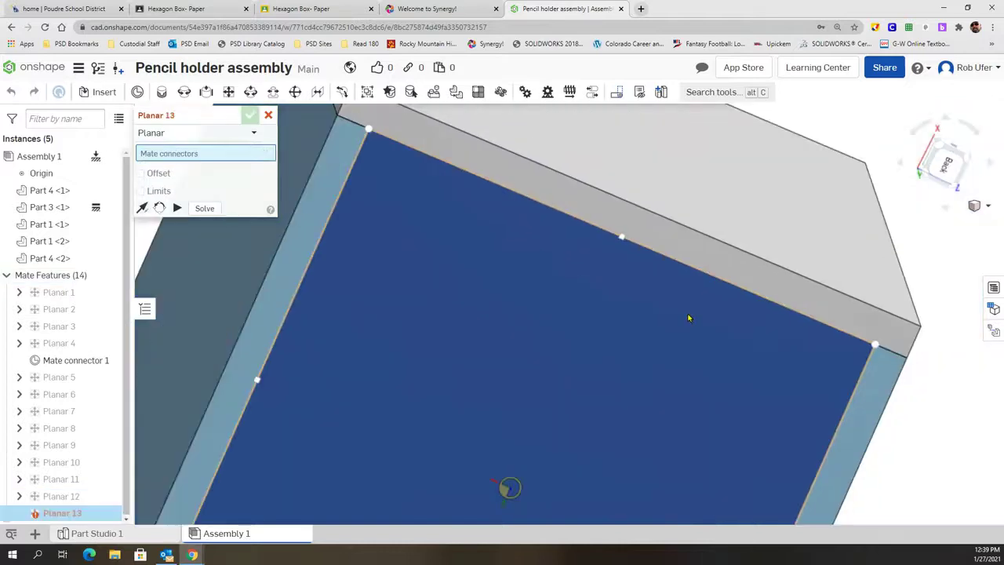
{"action": "right_click_drag", "start_coordinate": [702, 309], "coordinate": [746, 370]}
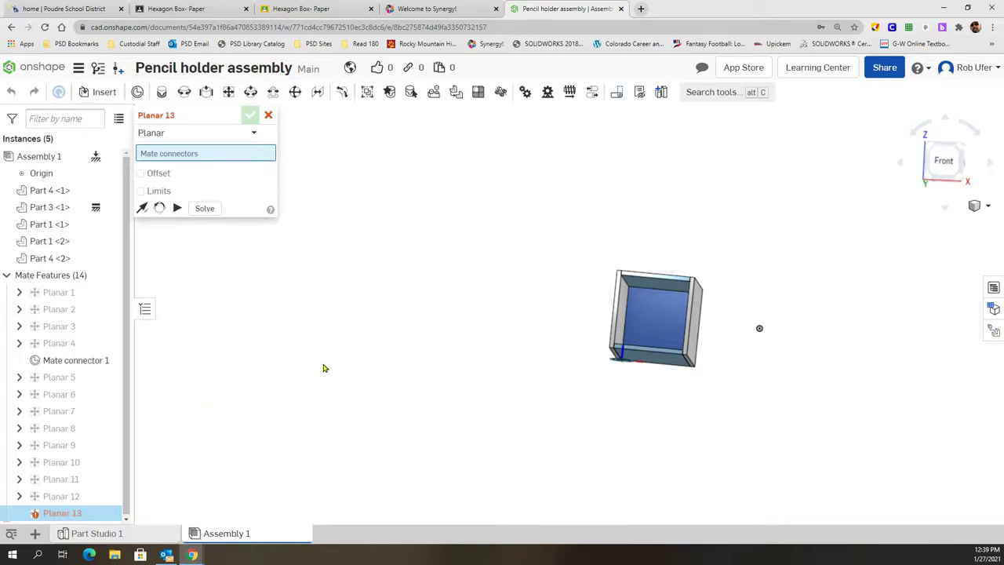
{"action": "left_click", "coordinate": [268, 116]}
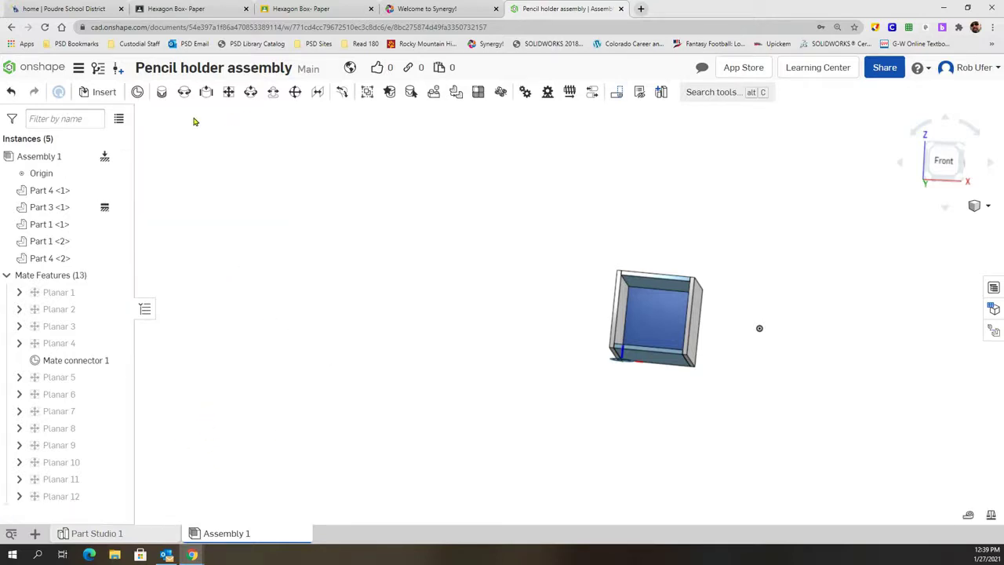
{"action": "left_click", "coordinate": [93, 92]}
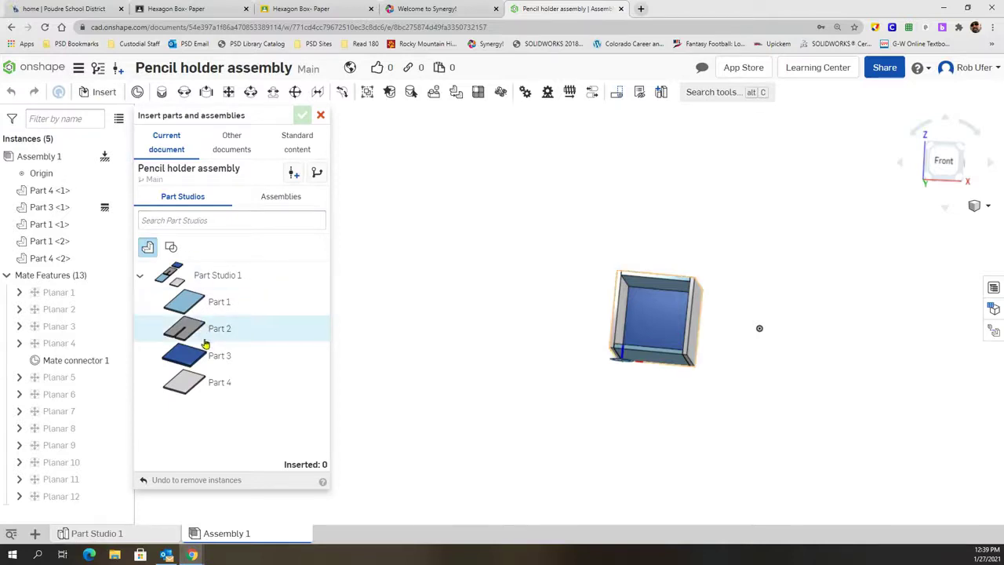
{"action": "left_click", "coordinate": [199, 336]}
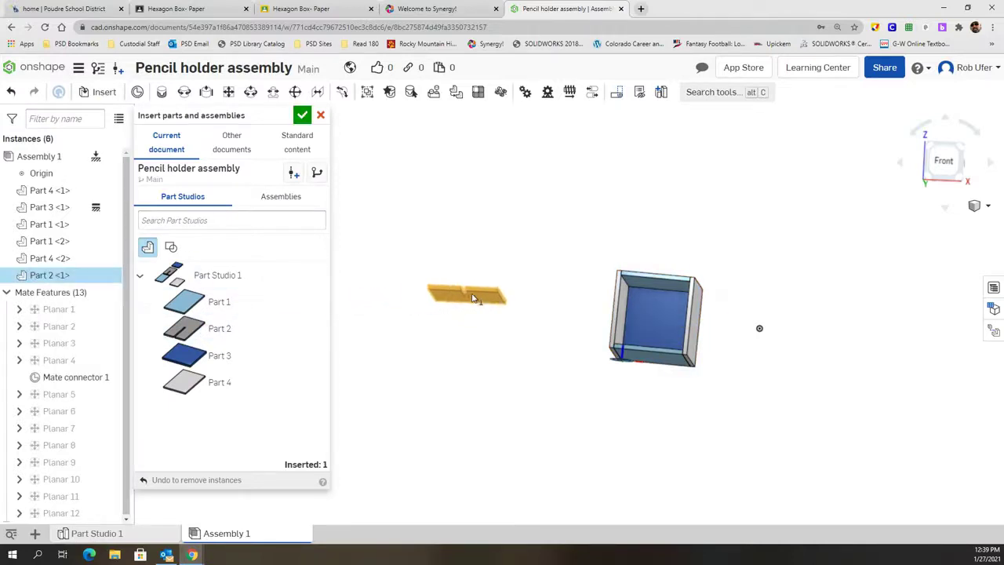
{"action": "left_click", "coordinate": [473, 298]}
{"action": "left_click", "coordinate": [218, 329]}
{"action": "left_click", "coordinate": [485, 338]}
{"action": "left_click", "coordinate": [321, 114]}
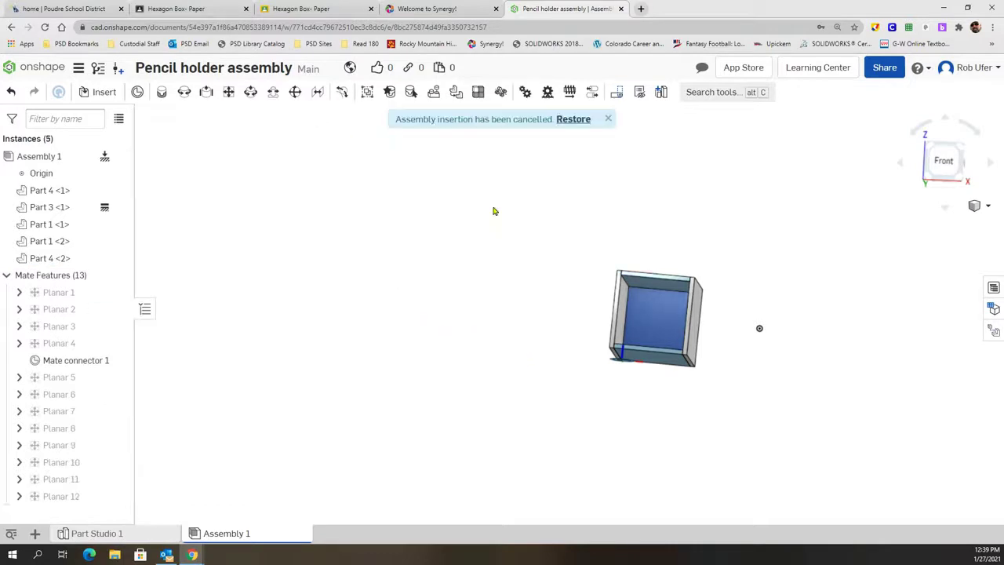
Step: Insert two instances of Part 2 from Part Studio 1, placing them one above the other beside the box
{"action": "left_click", "coordinate": [104, 91]}
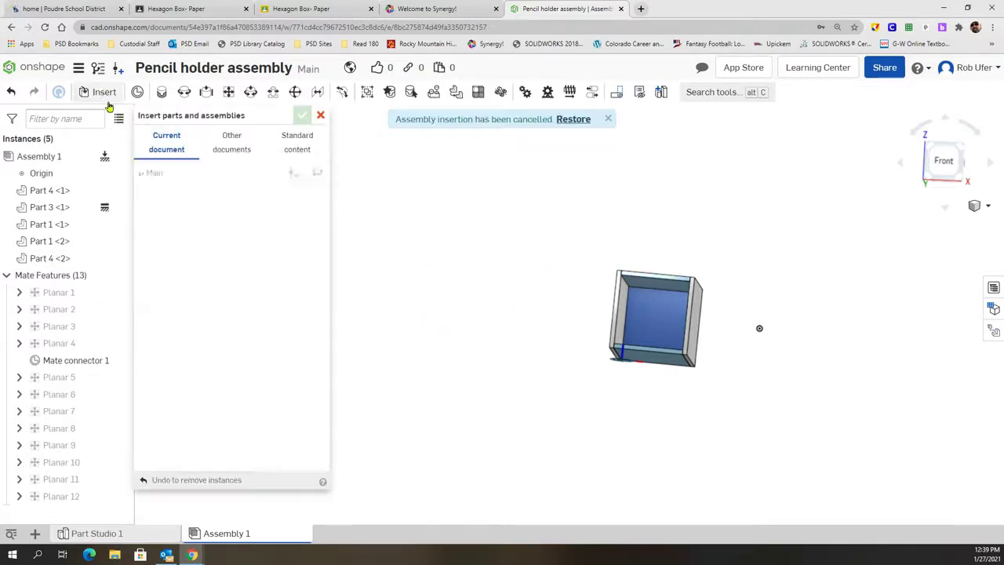
{"action": "left_click", "coordinate": [191, 330]}
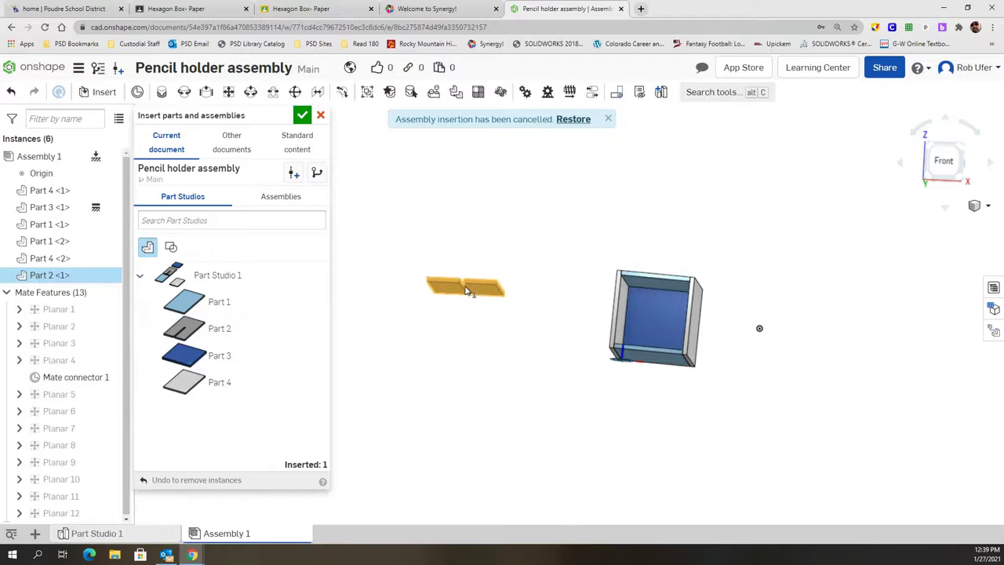
{"action": "left_click", "coordinate": [466, 287]}
{"action": "left_click", "coordinate": [201, 331]}
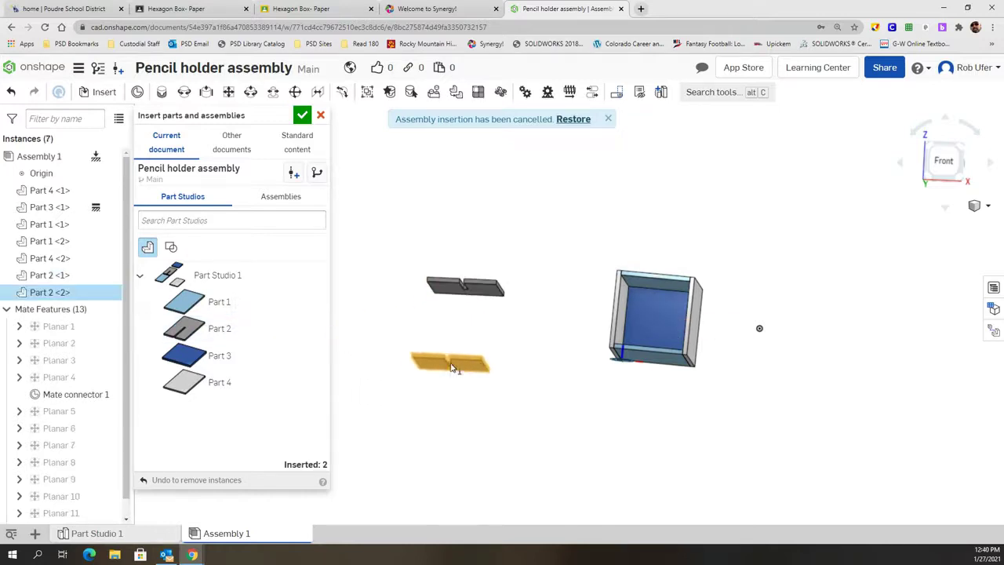
{"action": "left_click", "coordinate": [450, 363]}
{"action": "left_click", "coordinate": [302, 116]}
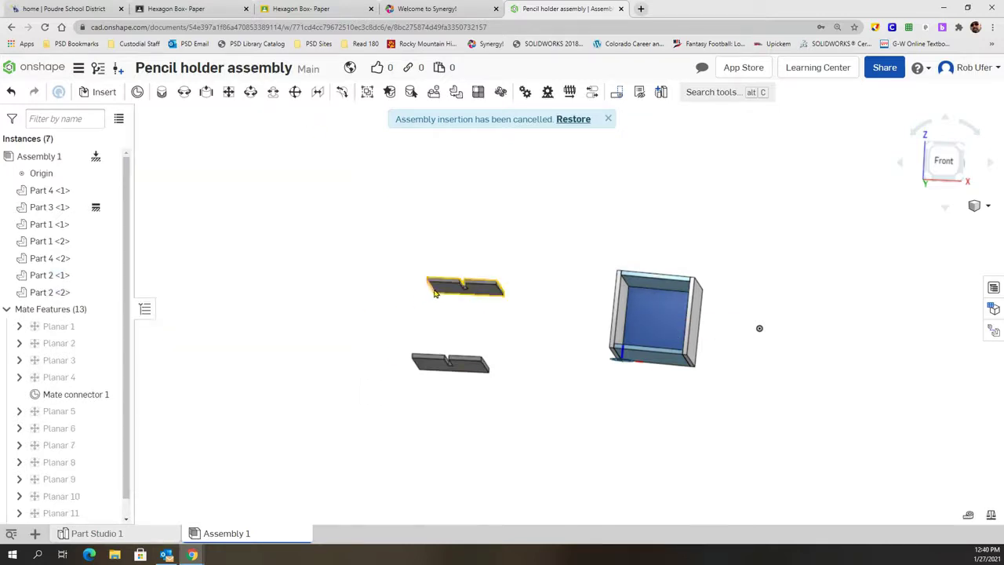
Step: Rotate the second Part 2 perpendicular to the first, with its slot opening in the opposite direction
{"action": "right_click_drag", "start_coordinate": [462, 350], "coordinate": [486, 368]}
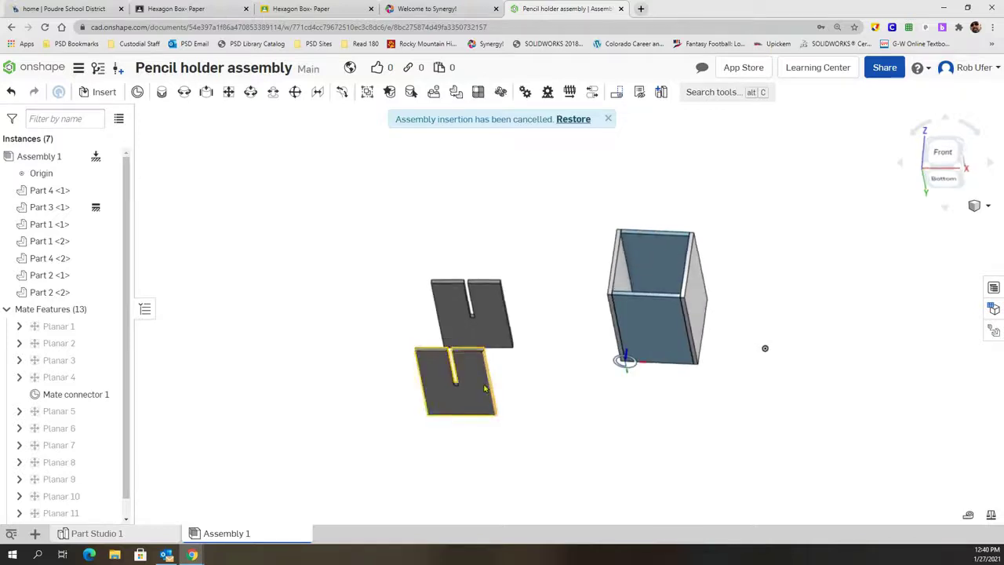
{"action": "left_click", "coordinate": [482, 388]}
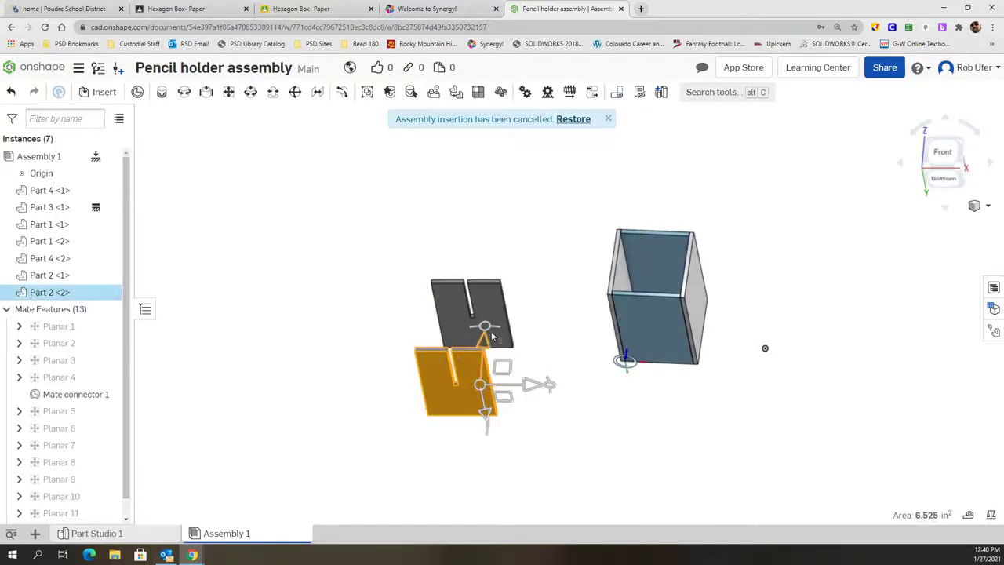
{"action": "right_click_drag", "start_coordinate": [488, 329], "coordinate": [565, 384]}
{"action": "left_click_drag", "start_coordinate": [575, 390], "coordinate": [487, 345]}
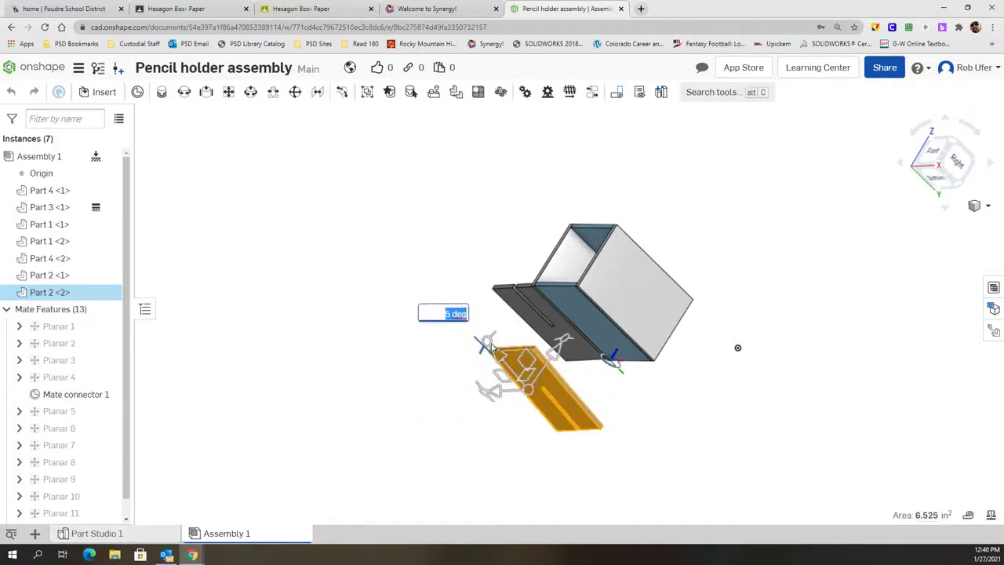
{"action": "left_click_drag", "start_coordinate": [565, 339], "coordinate": [605, 434]}
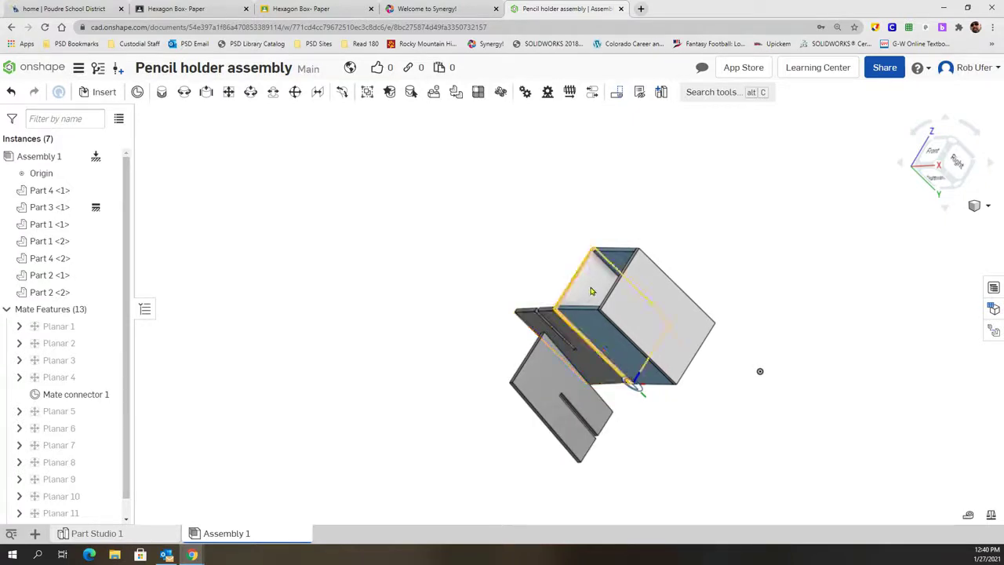
{"action": "right_click_drag", "start_coordinate": [749, 303], "coordinate": [709, 337]}
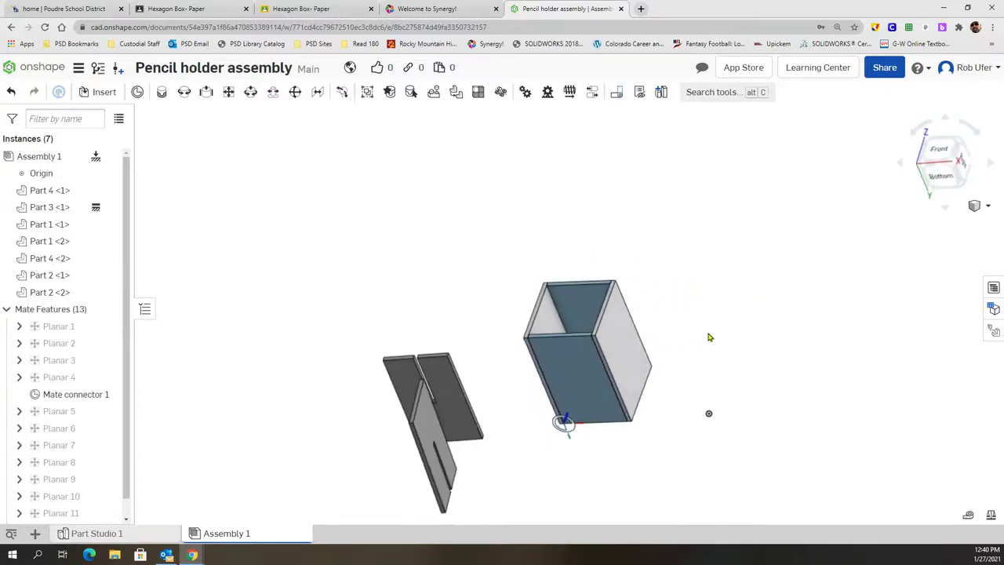